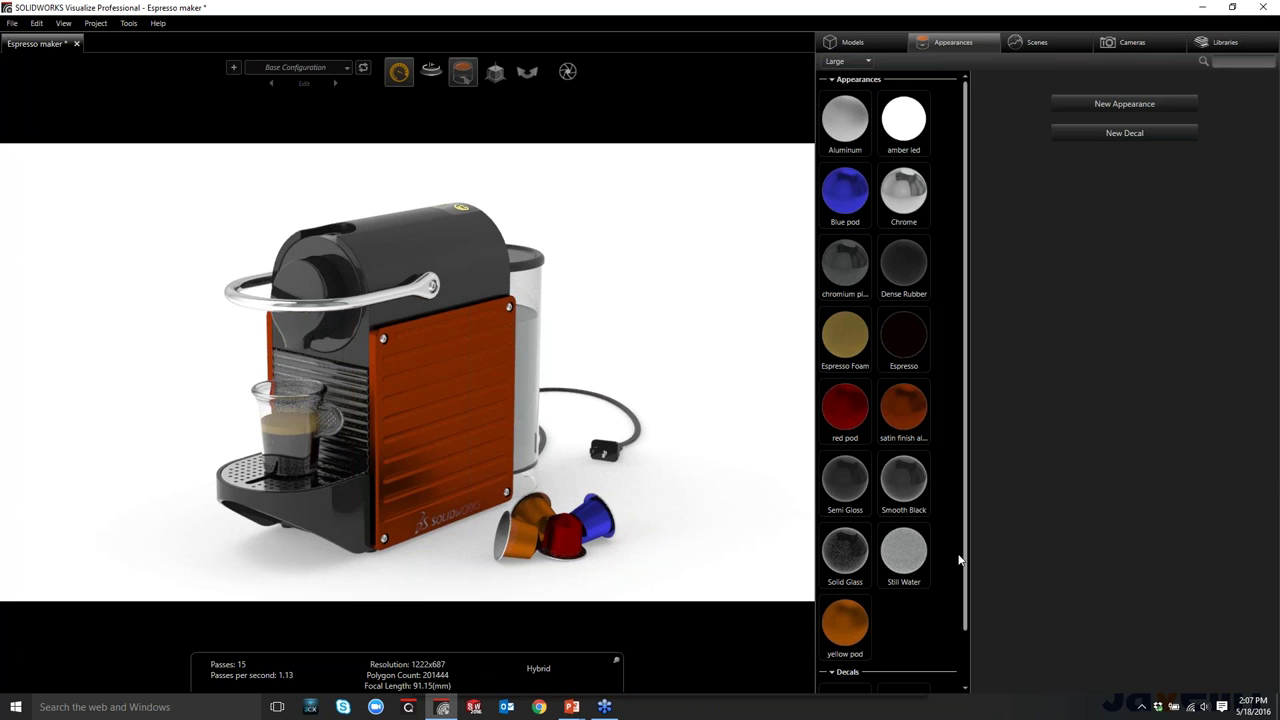
Add an empty model set to the project and switch back to the original set containing the espresso maker
key(m)
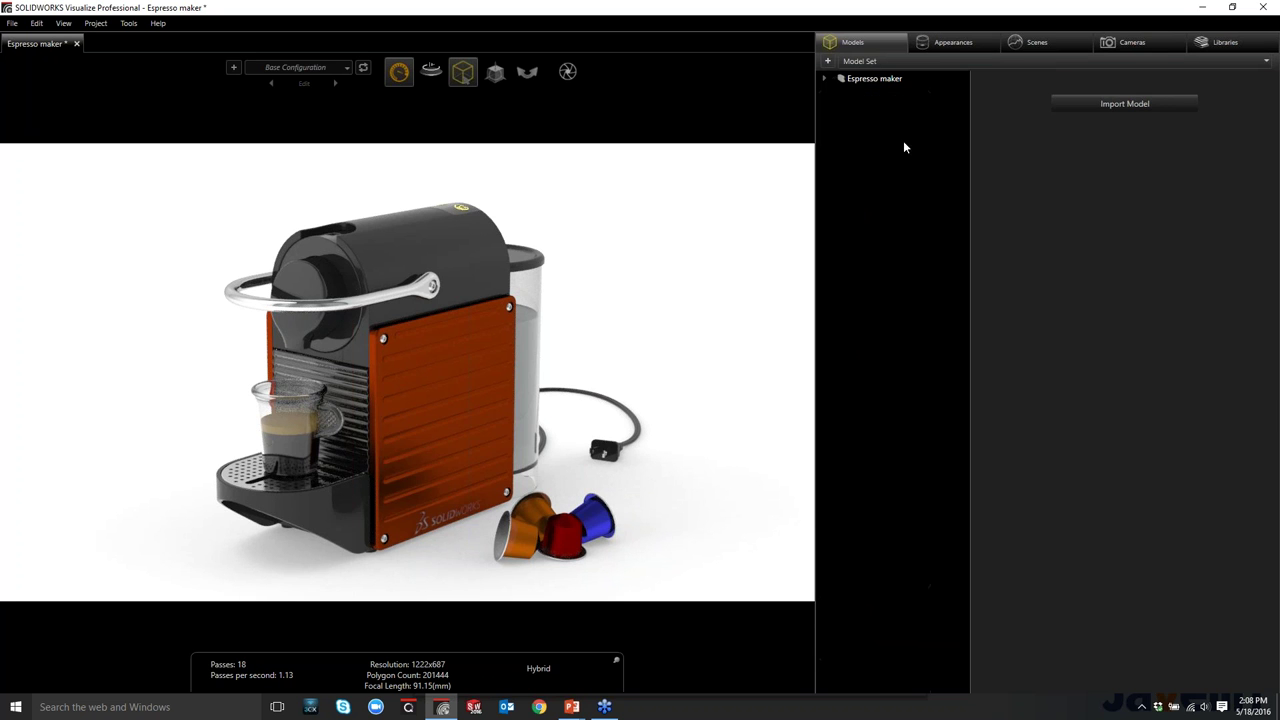
click(825, 65)
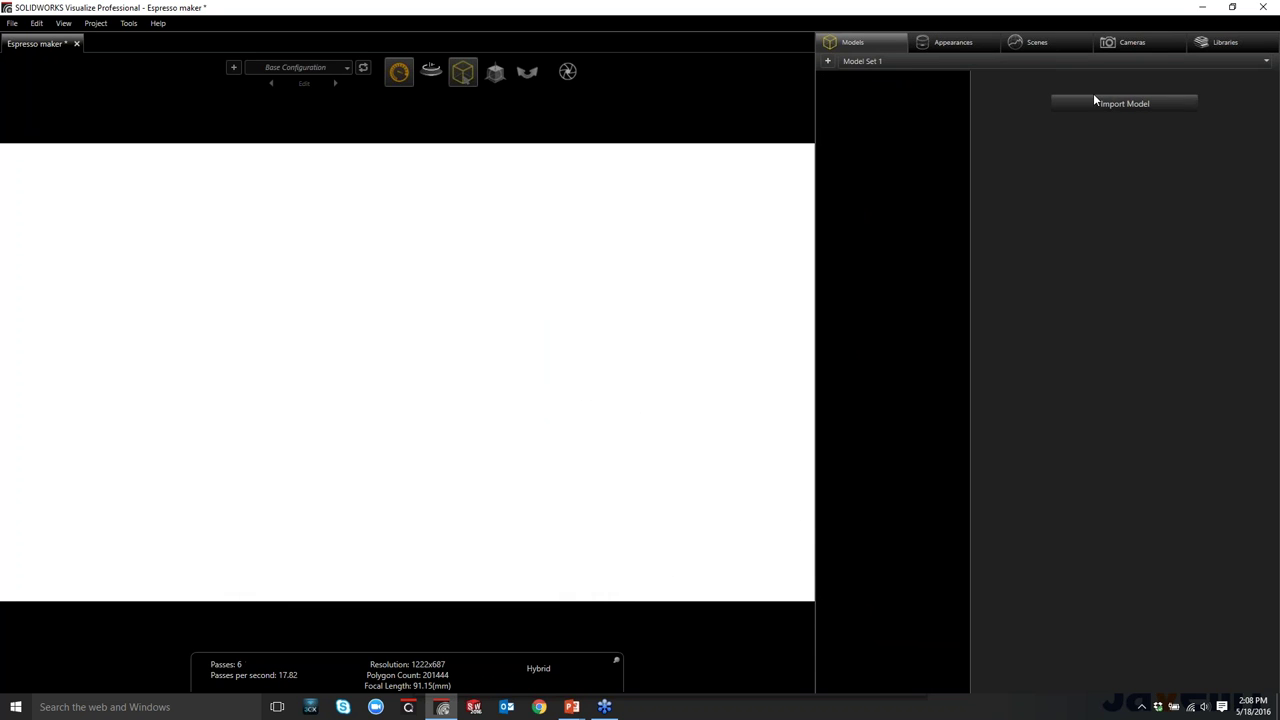
click(1086, 65)
click(1000, 80)
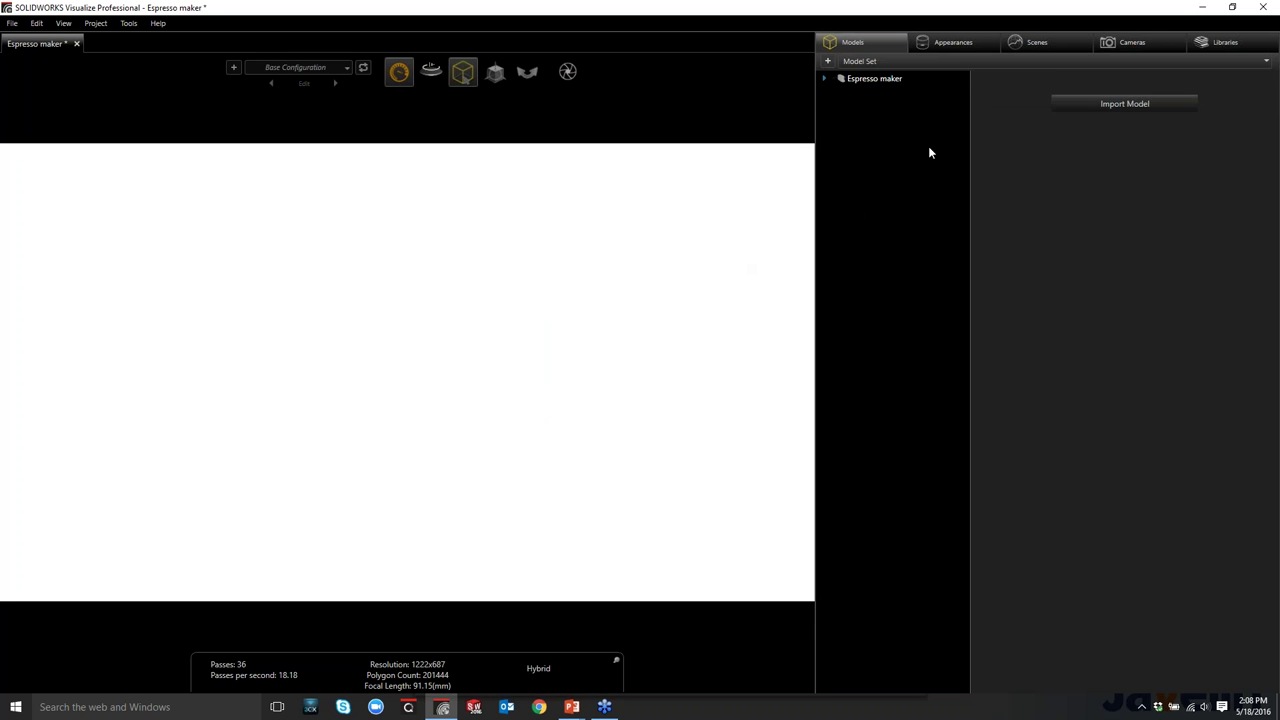
Expand the espresso maker's Root and put socket button head cap screws am-2 through am-5 into a new part group
click(838, 79)
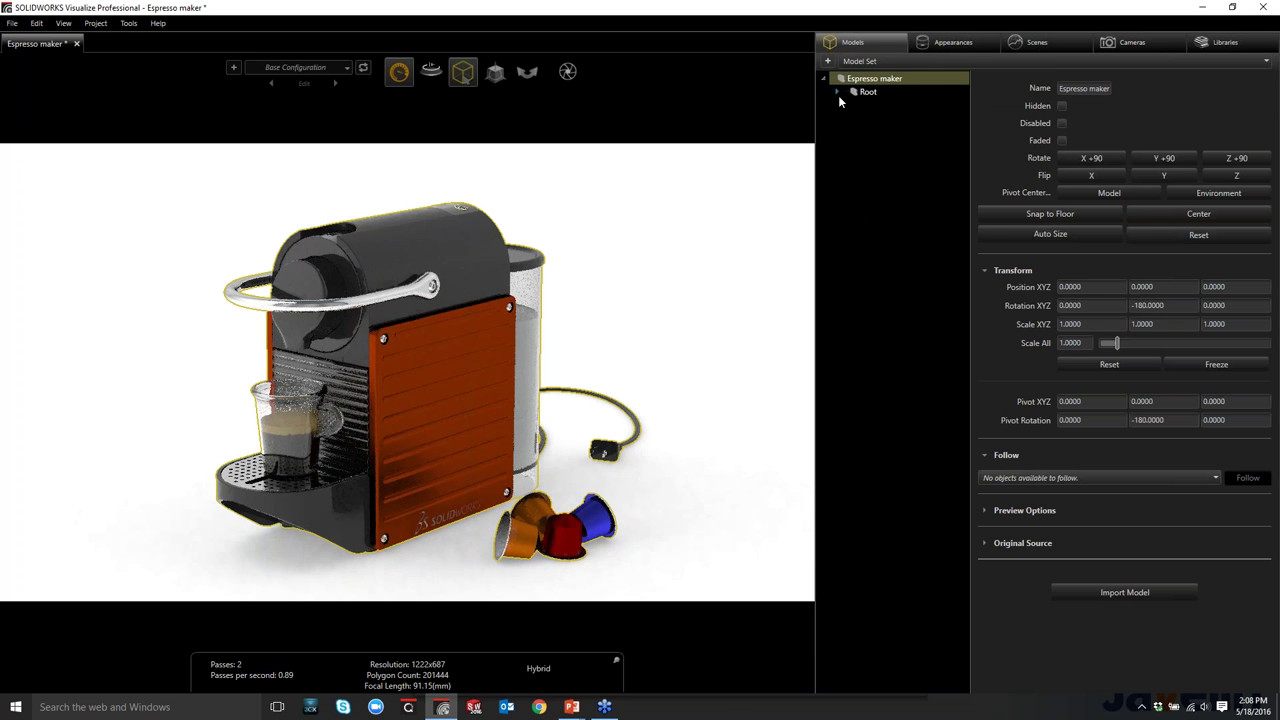
click(837, 92)
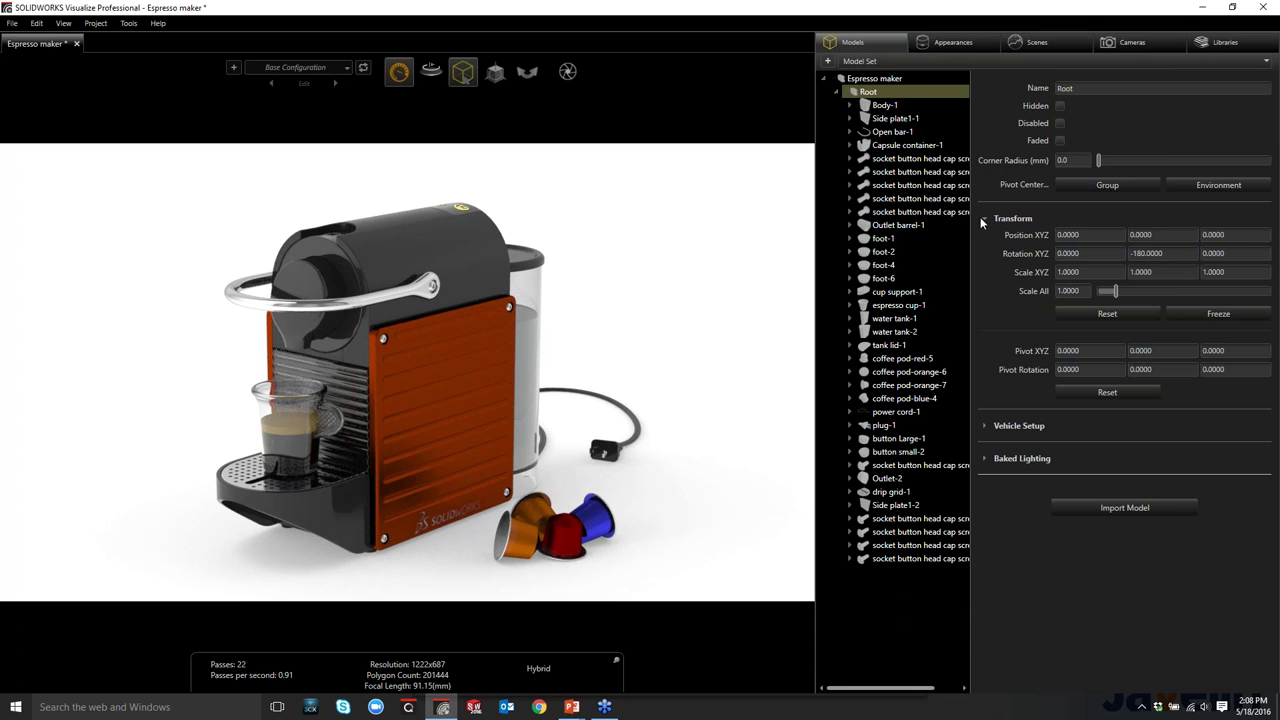
click(908, 214)
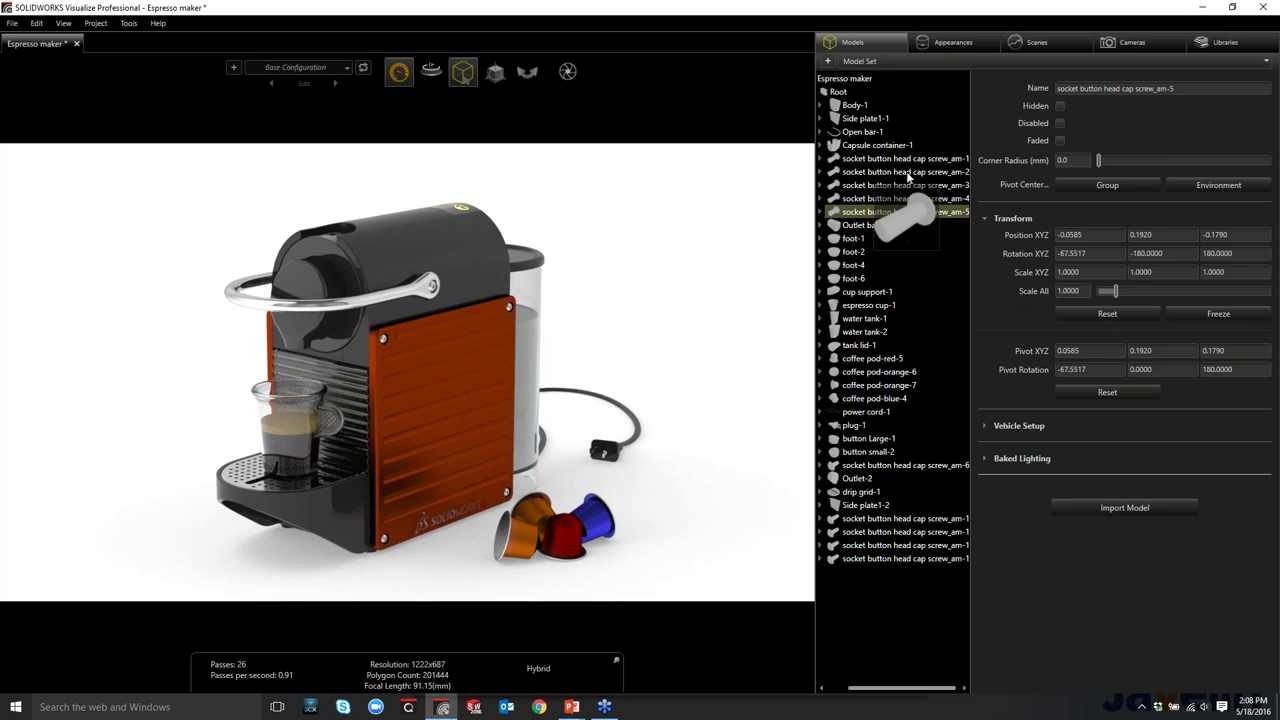
drag(908, 178, 908, 173)
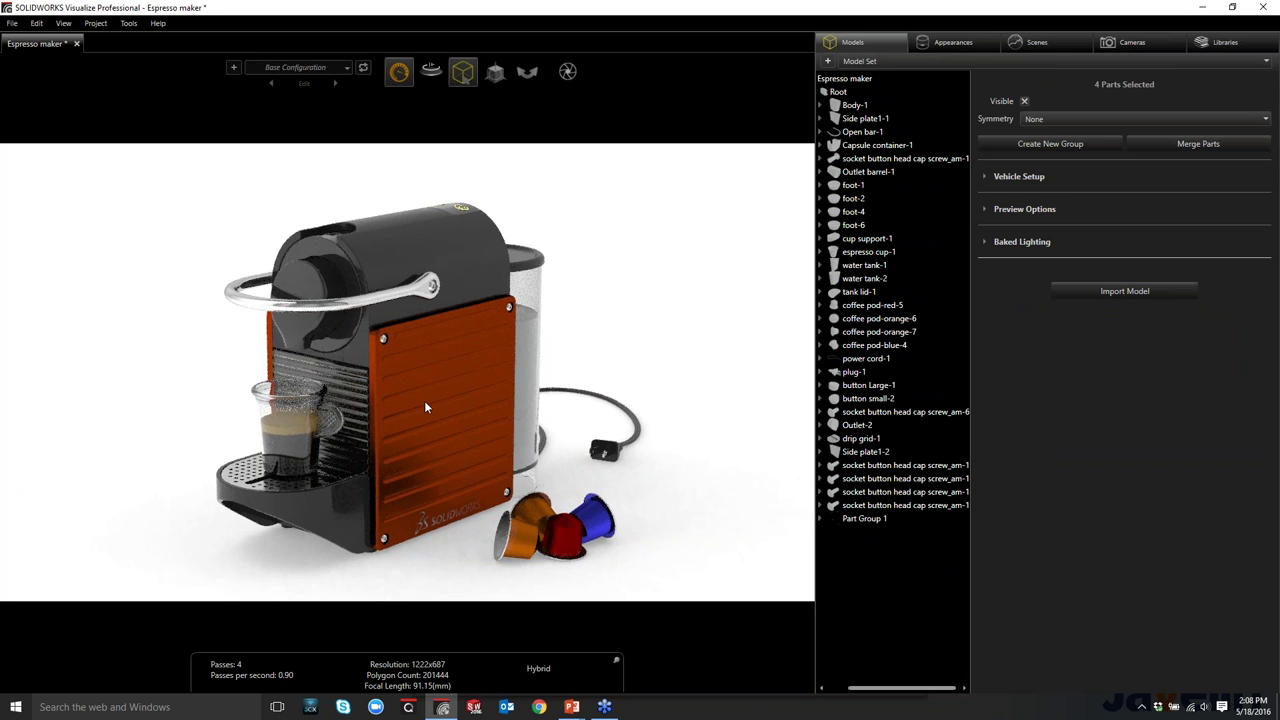
Try model and part selection on the espresso maker, select both satin finish aluminum side plates together and merge them
click(253, 352)
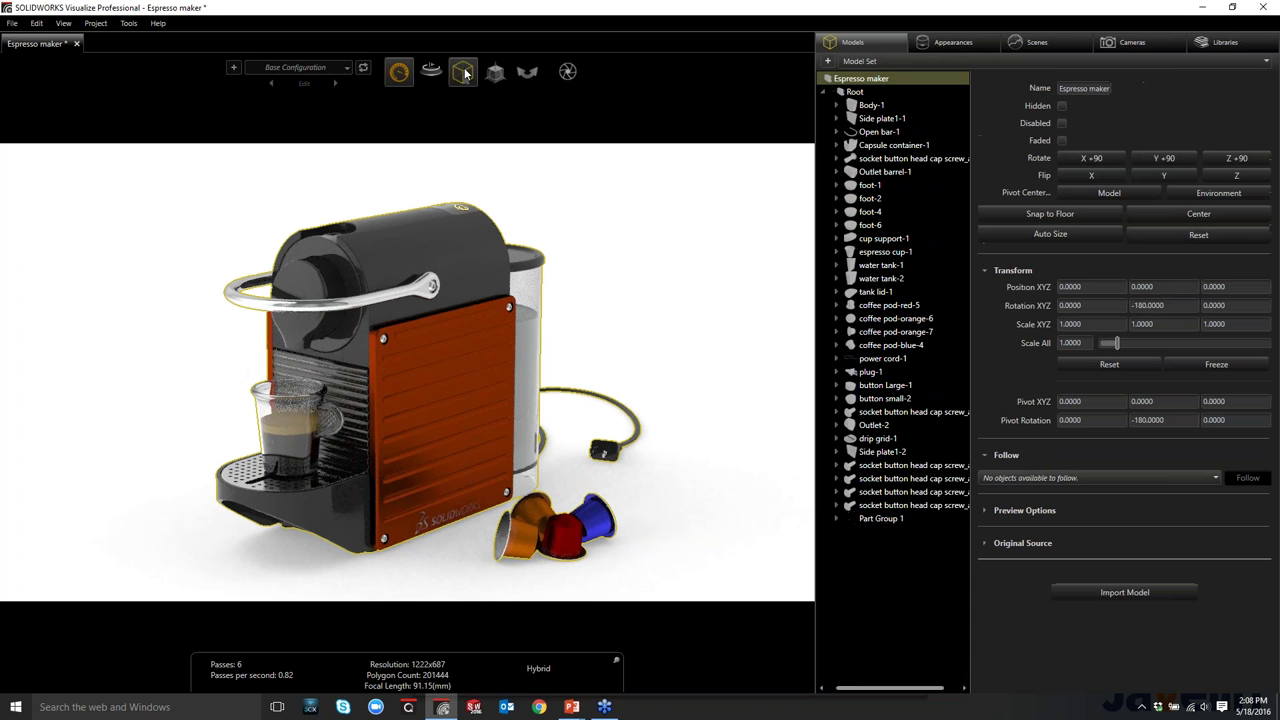
click(378, 431)
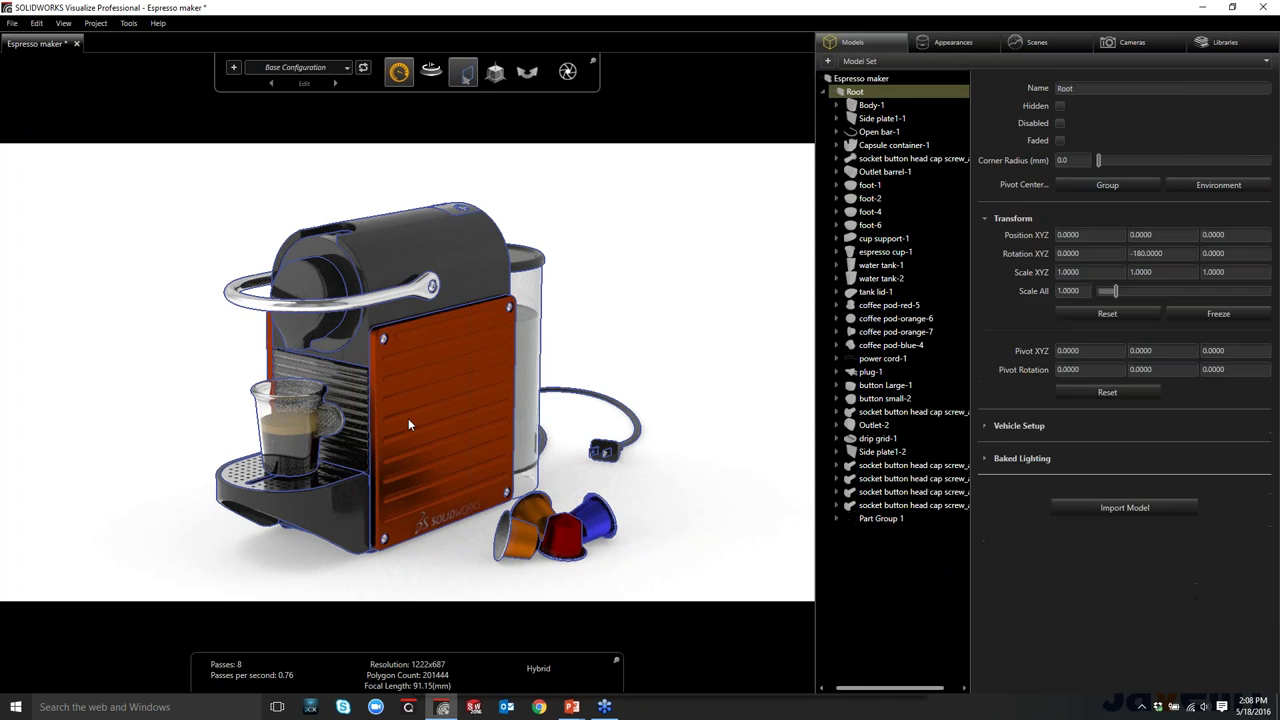
click(271, 350)
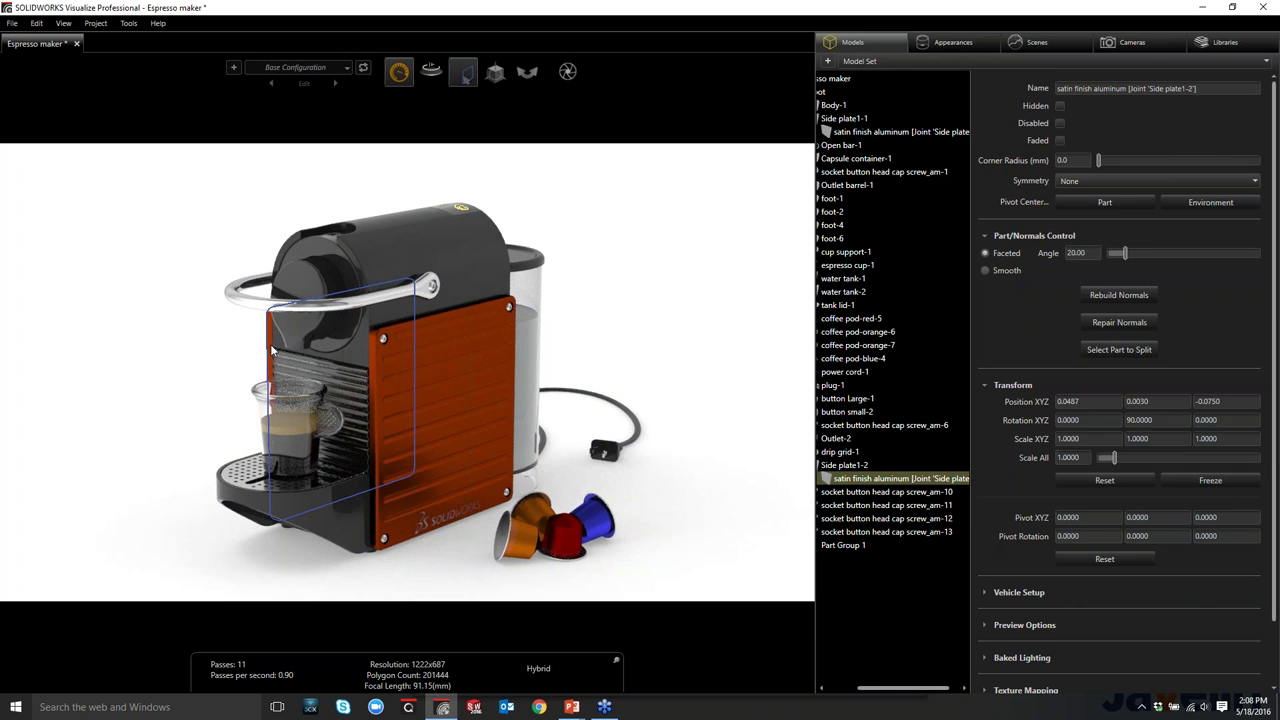
ctrl+click(438, 402)
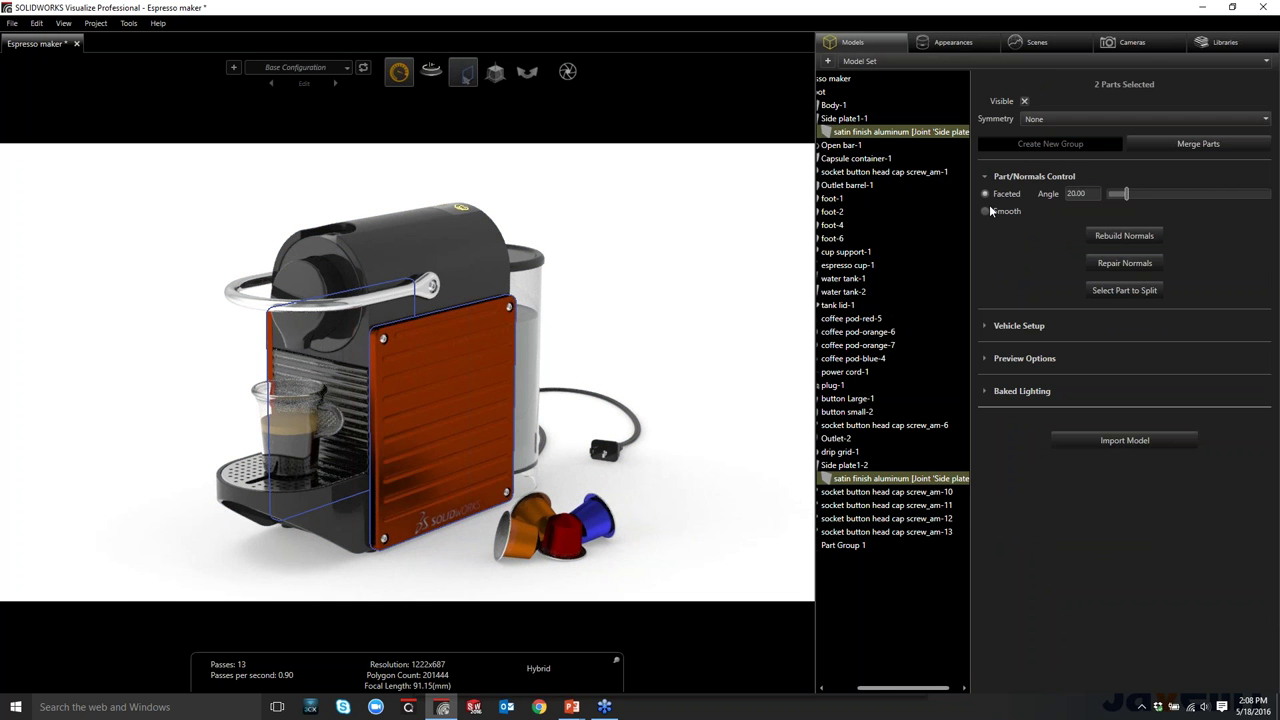
click(1162, 143)
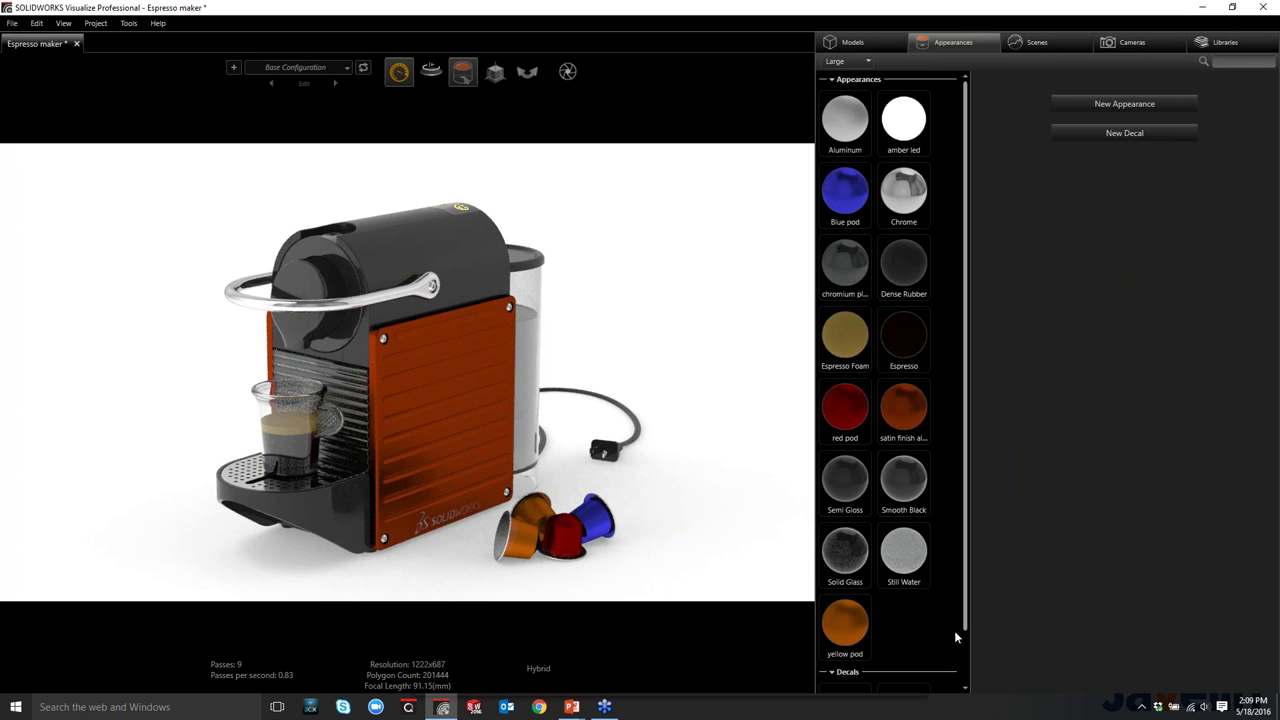
Try green and blue (hue 224.3) as the color of the side plates' satin finish aluminum appearance, and restore the original orange
click(494, 407)
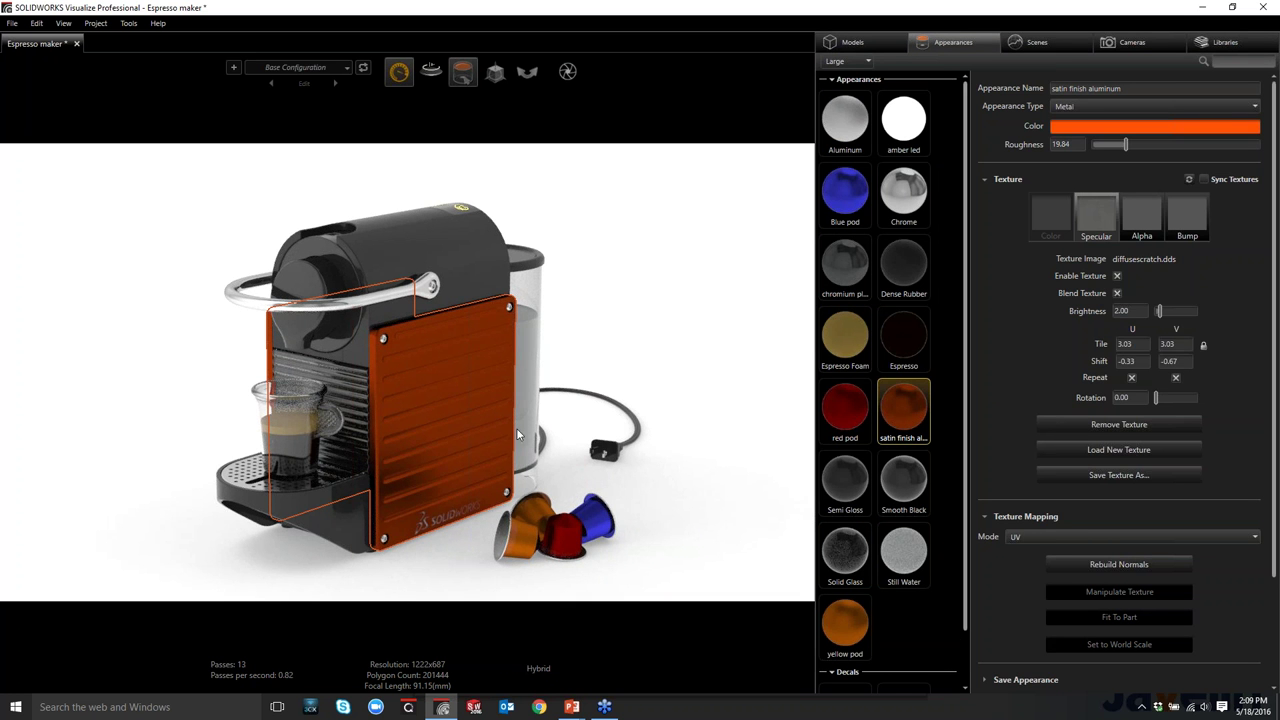
click(1100, 126)
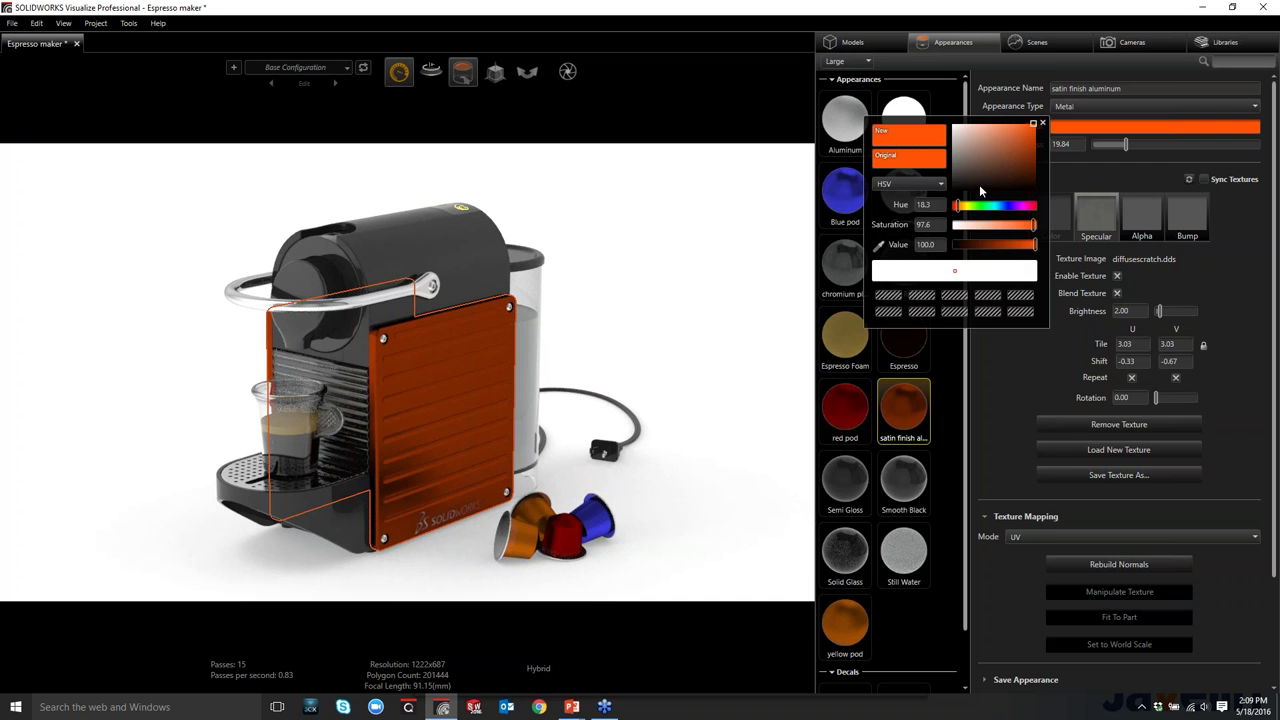
click(988, 205)
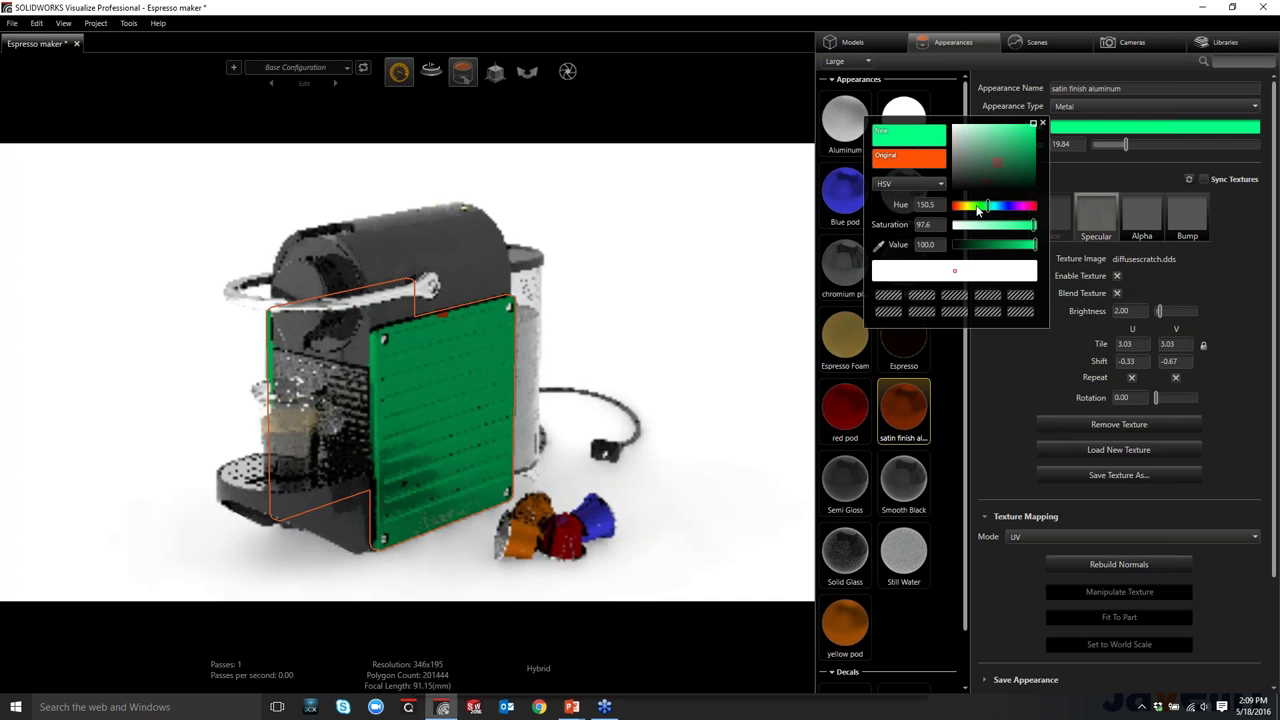
click(999, 143)
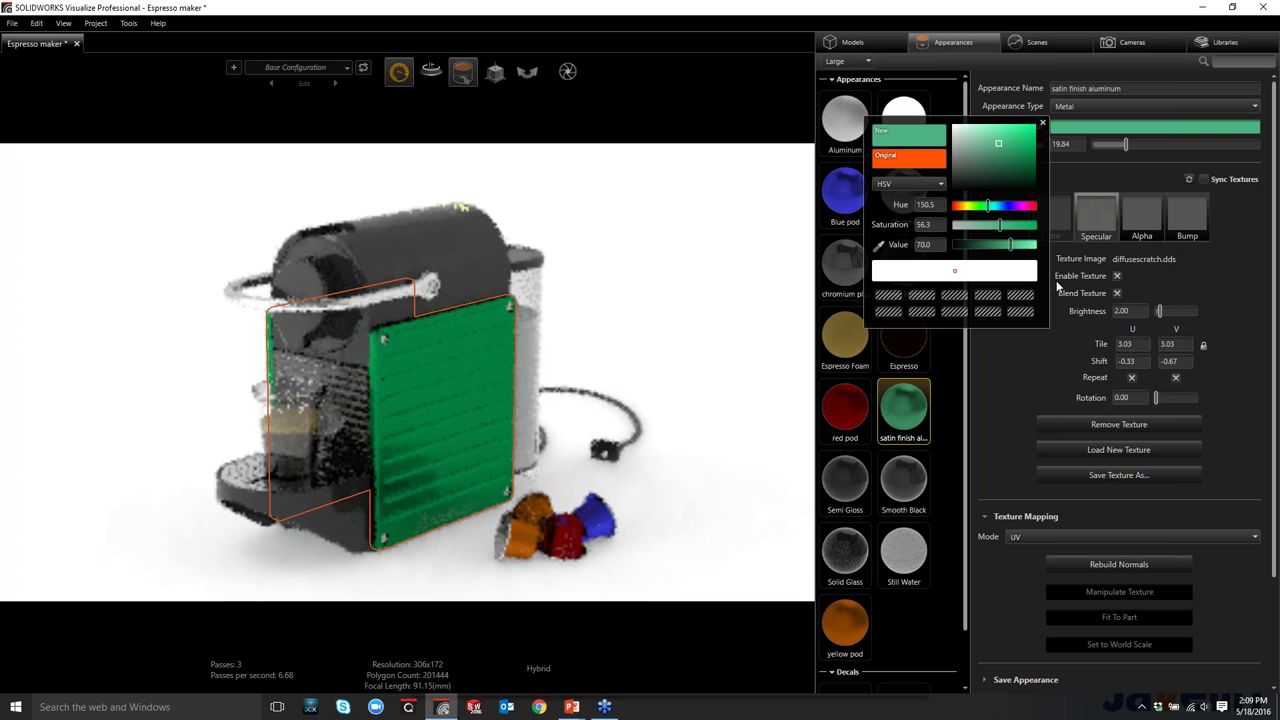
click(1006, 206)
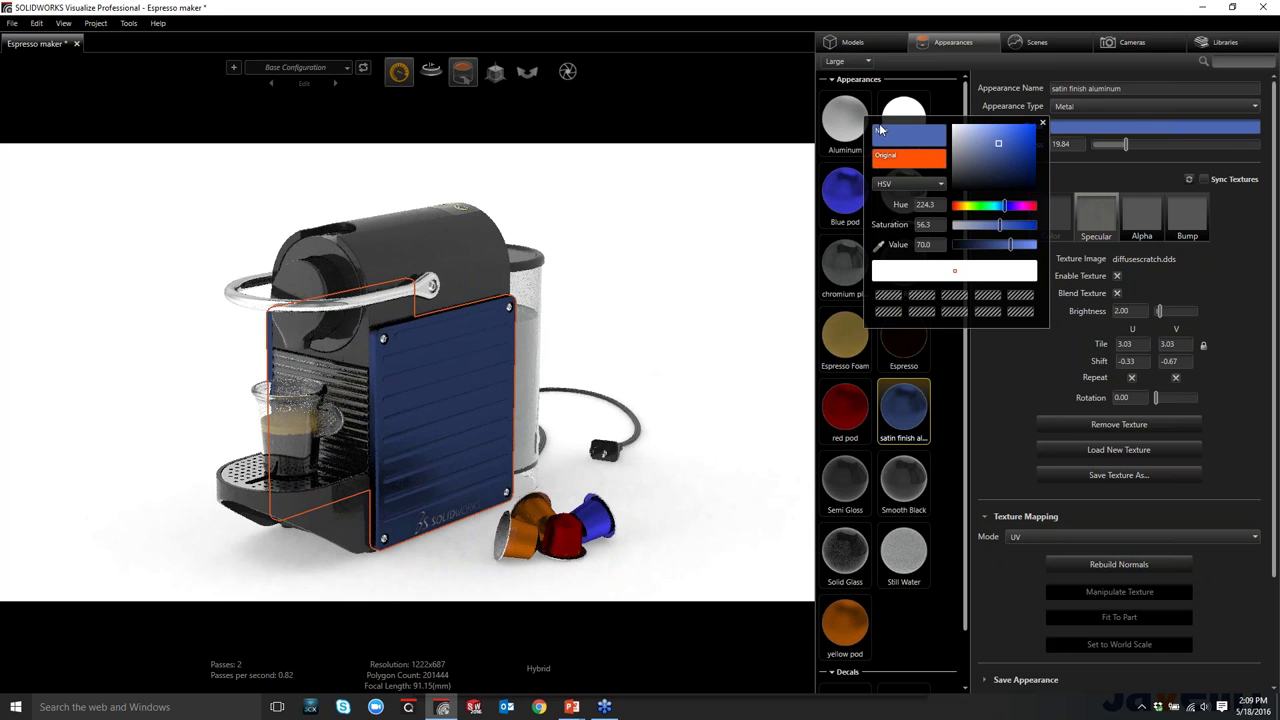
click(906, 157)
click(1248, 291)
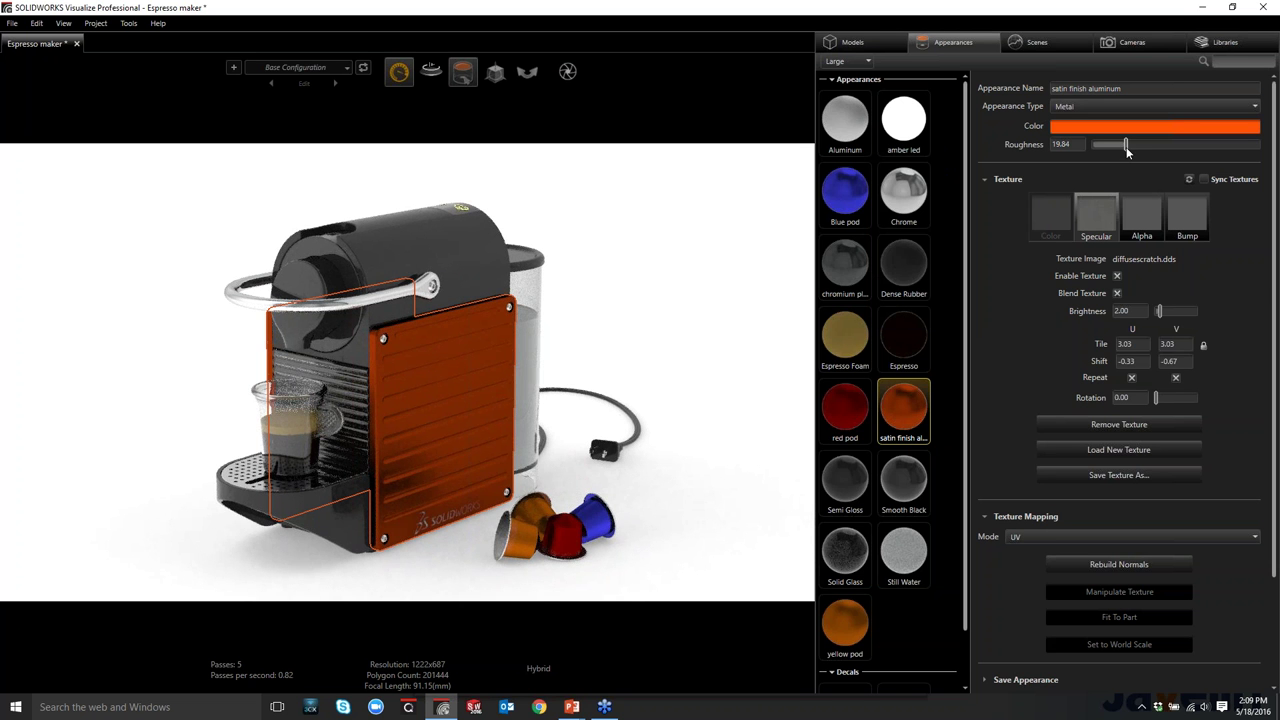
Reduce the satin finish aluminum's roughness to 0, raise it to 27.42 and deselect the appearance
drag(1127, 148, 1093, 152)
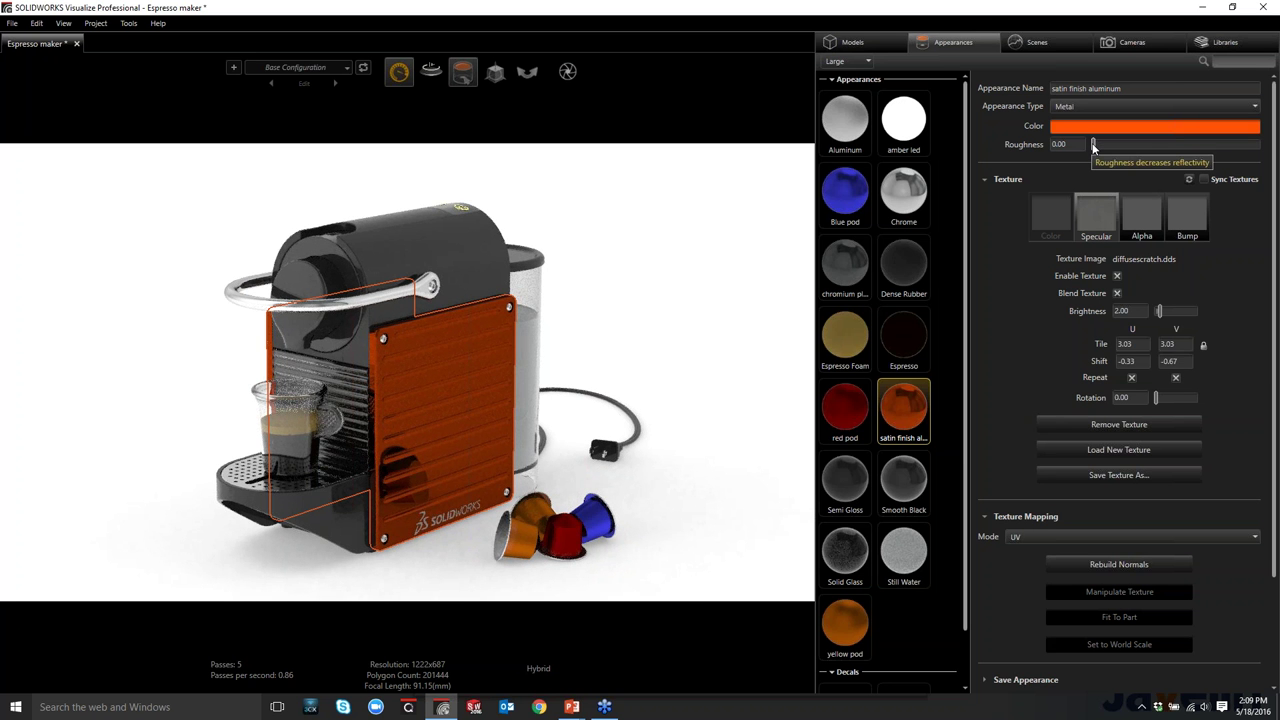
drag(1093, 147, 1096, 147)
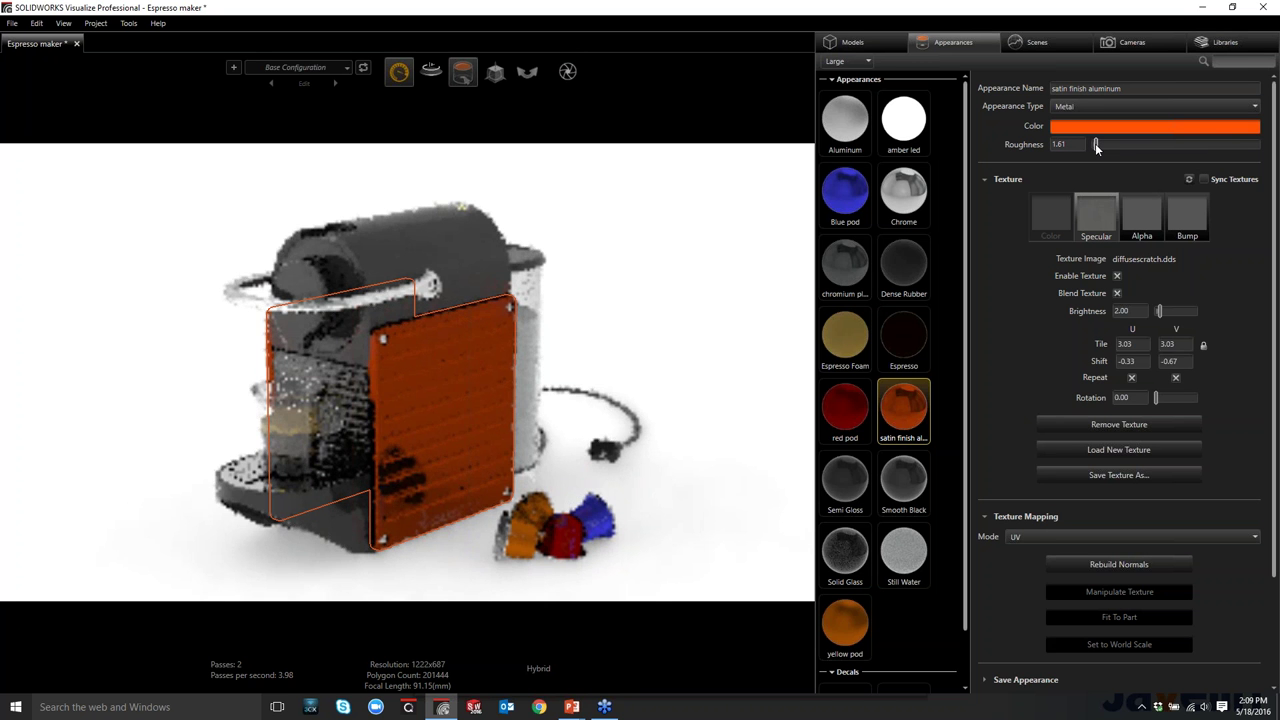
drag(1111, 142, 1137, 144)
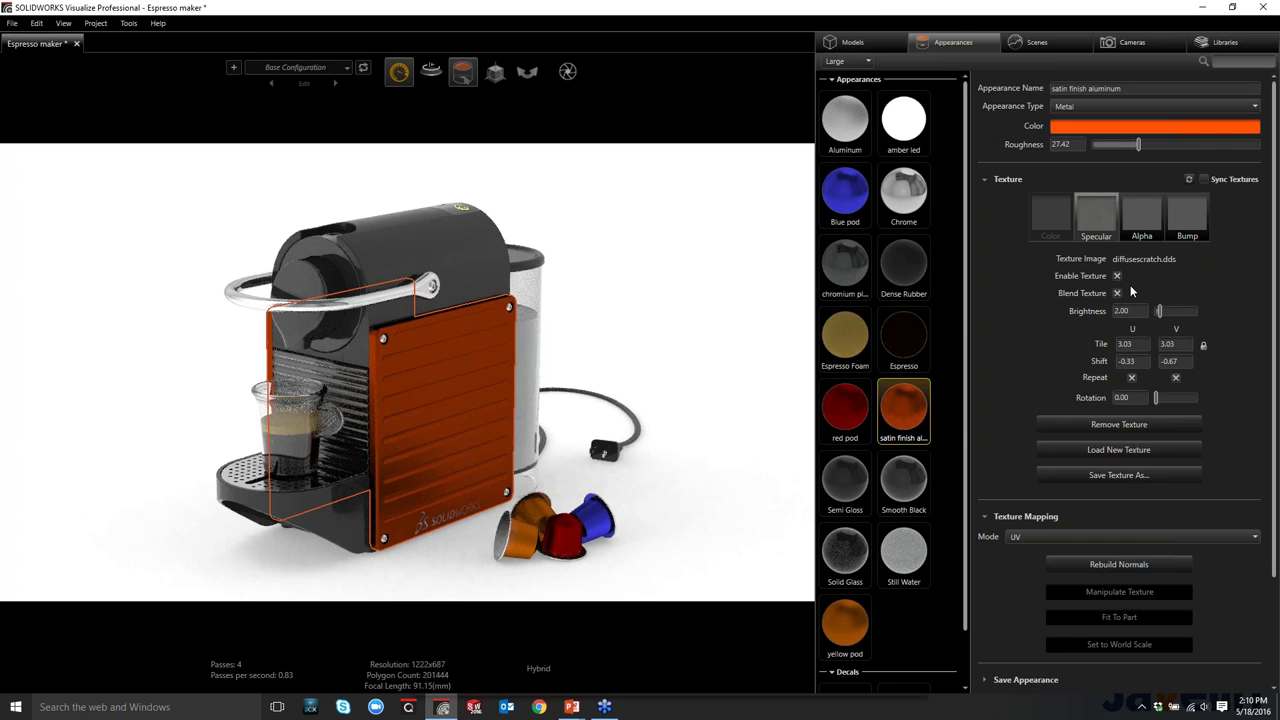
click(950, 374)
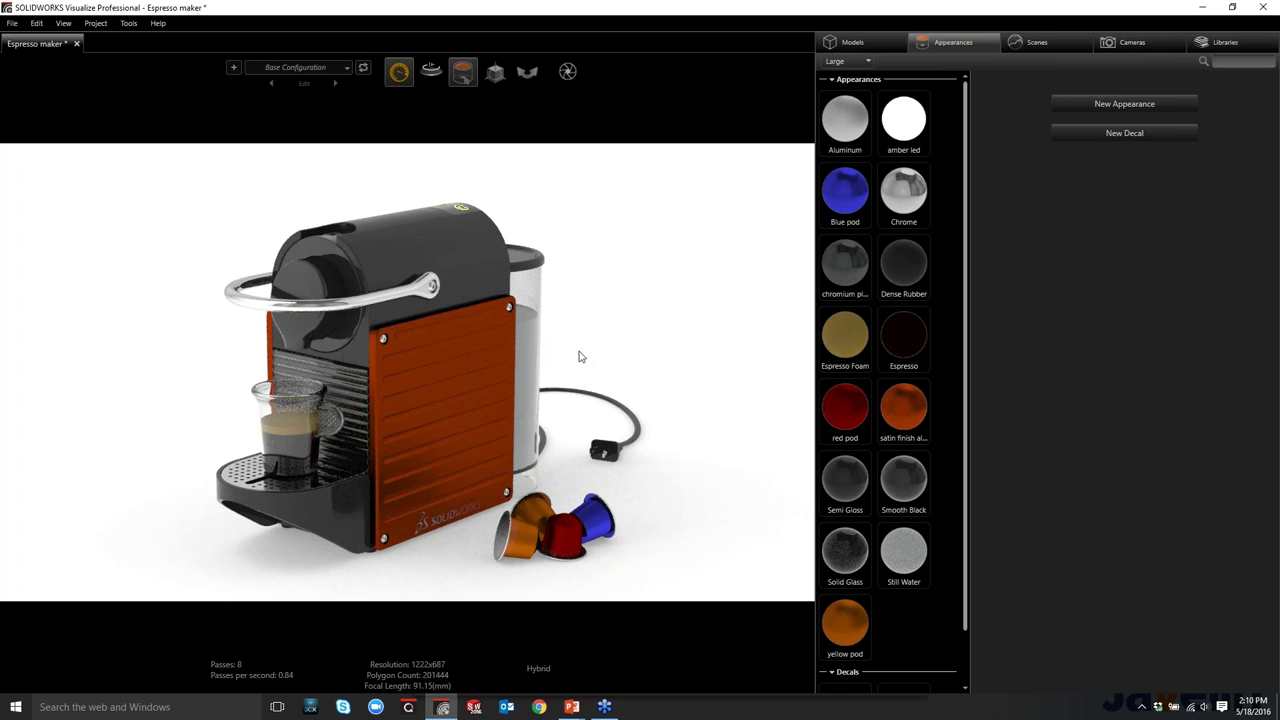
Examine the espresso maker from several angles and distances, reducing the camera's focal length to 84.69 mm
drag(474, 364, 478, 374)
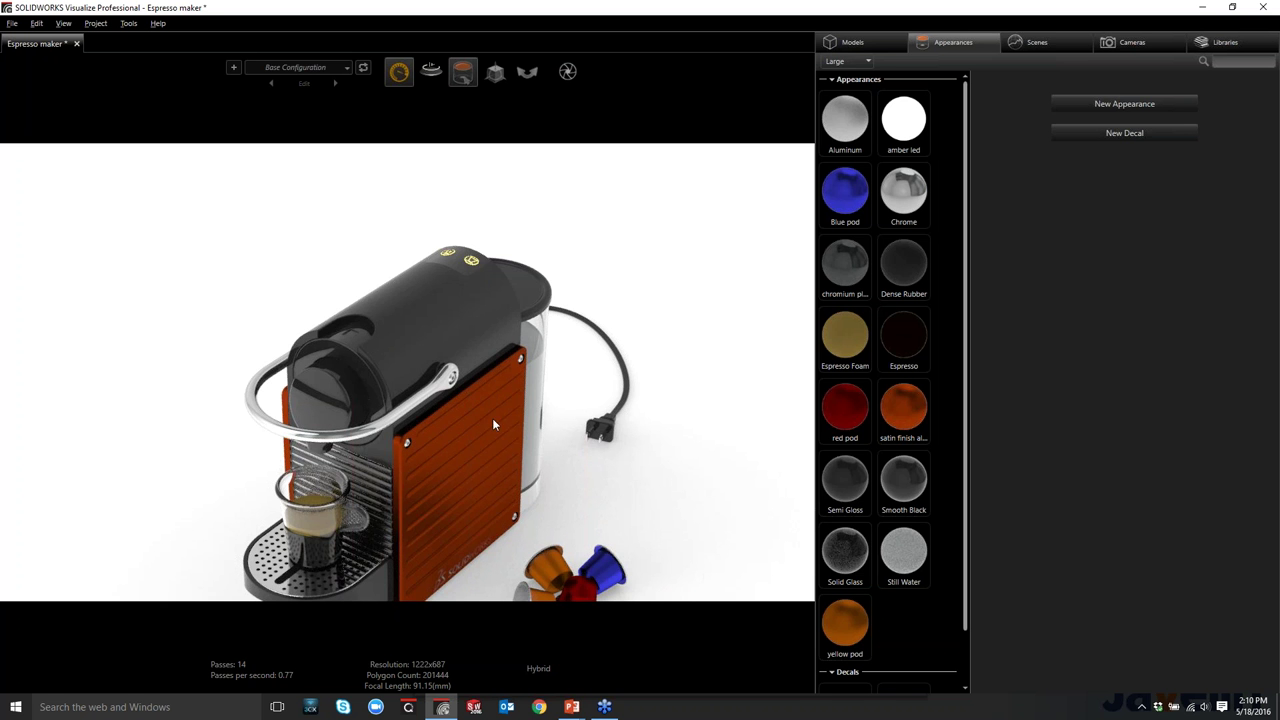
drag(415, 399, 620, 407)
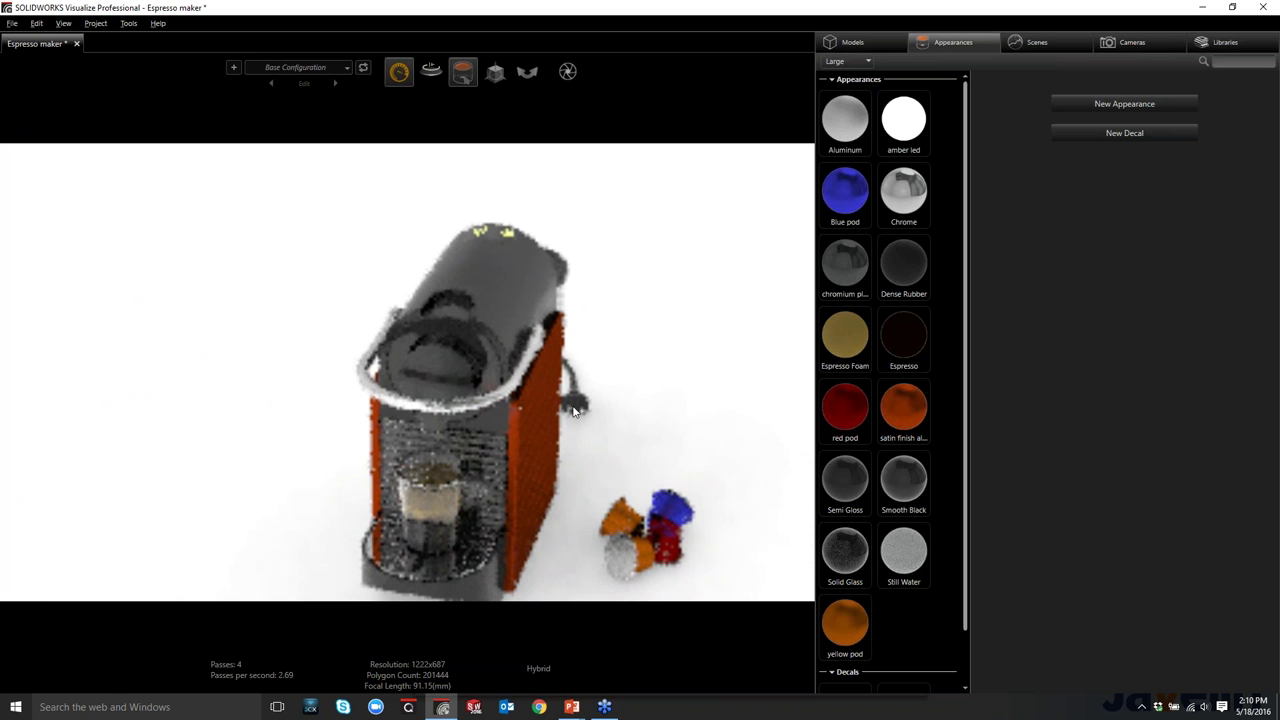
drag(570, 411, 494, 418)
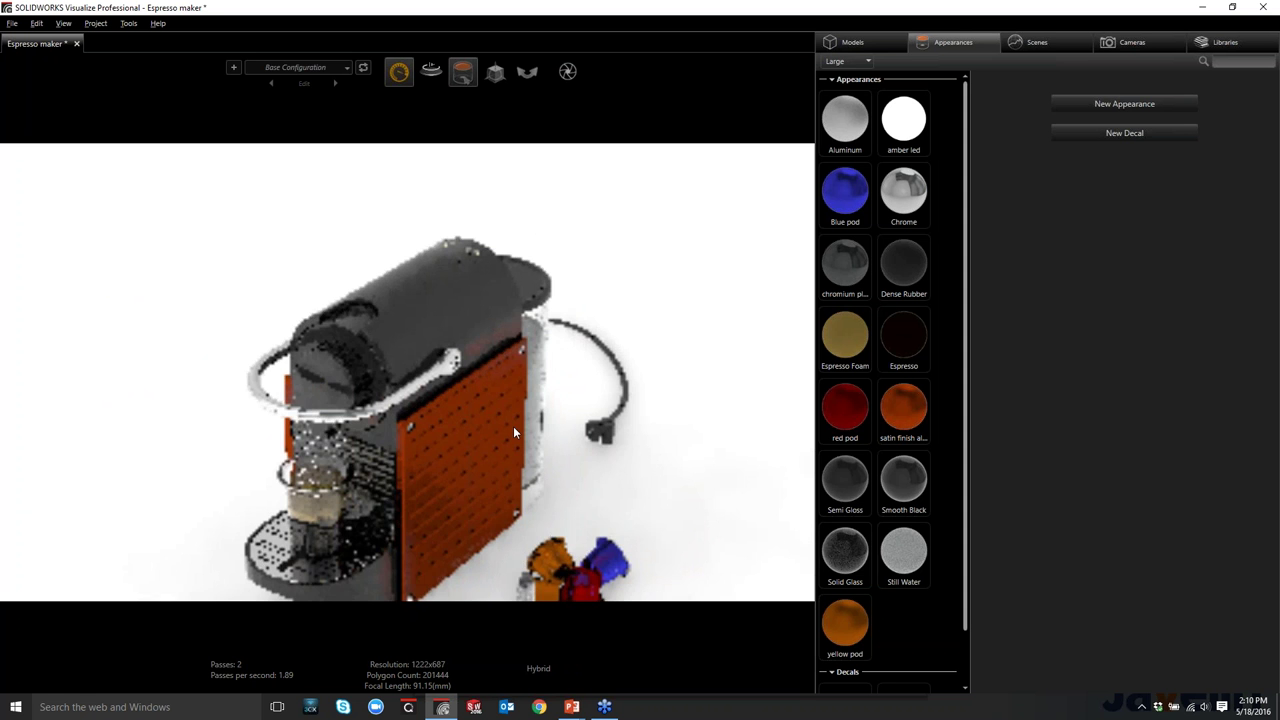
scroll(579, 428, up, 5)
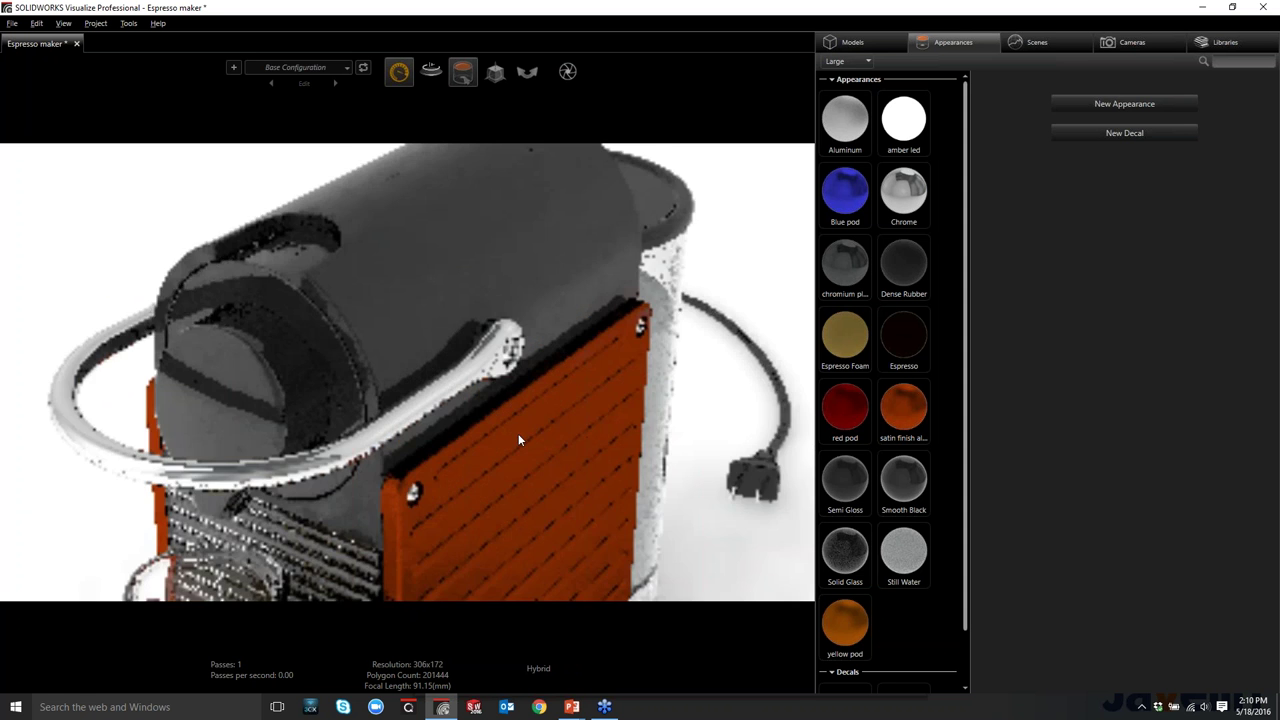
scroll(510, 436, down, 5)
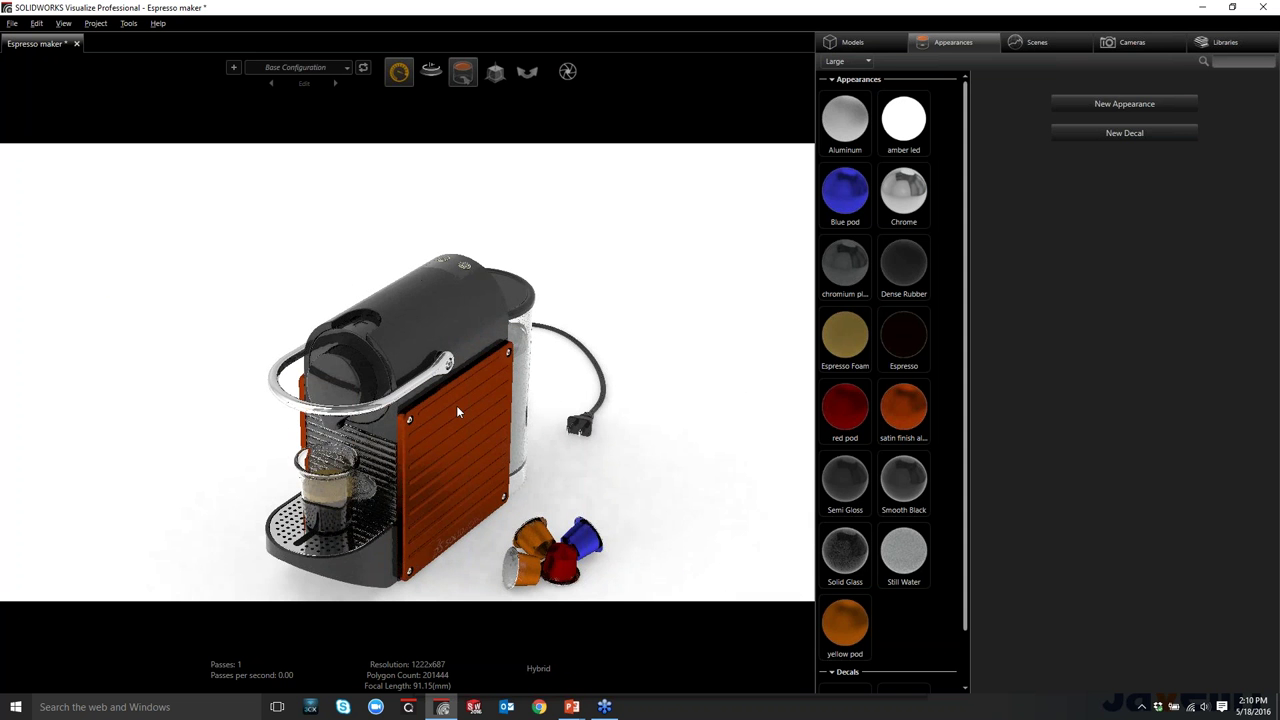
drag(488, 356, 438, 366)
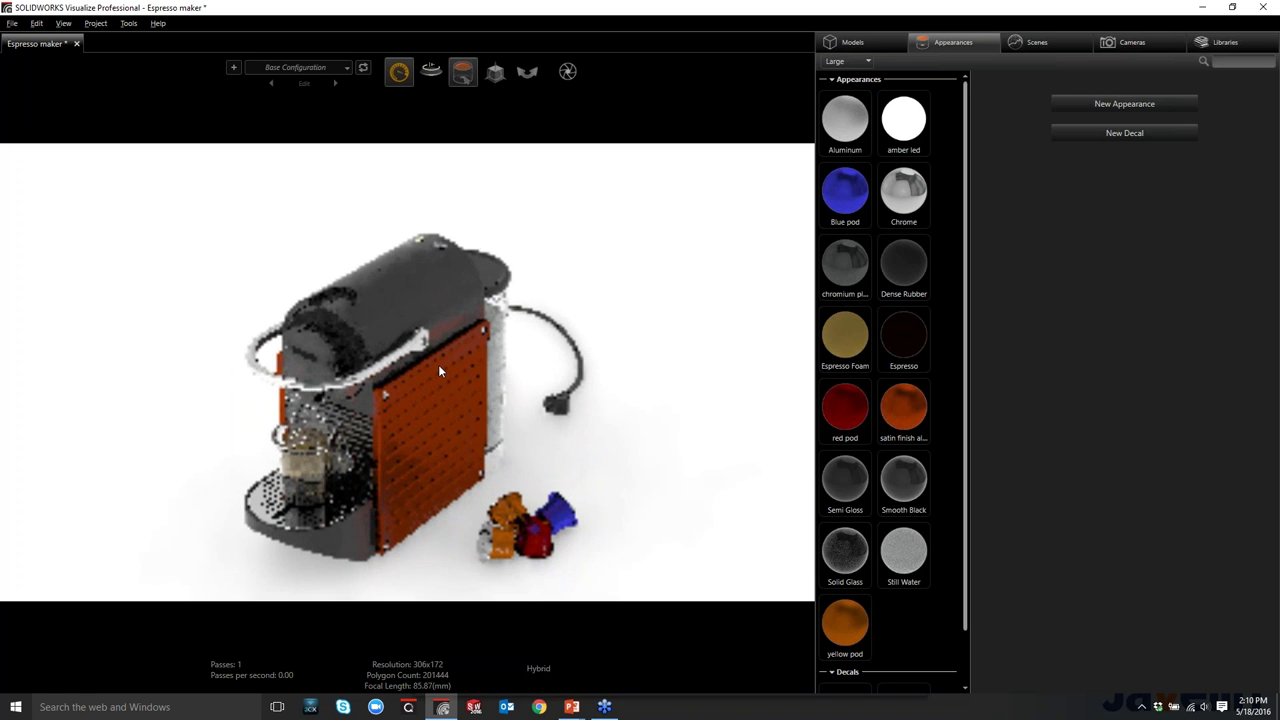
scroll(439, 366, up, 1)
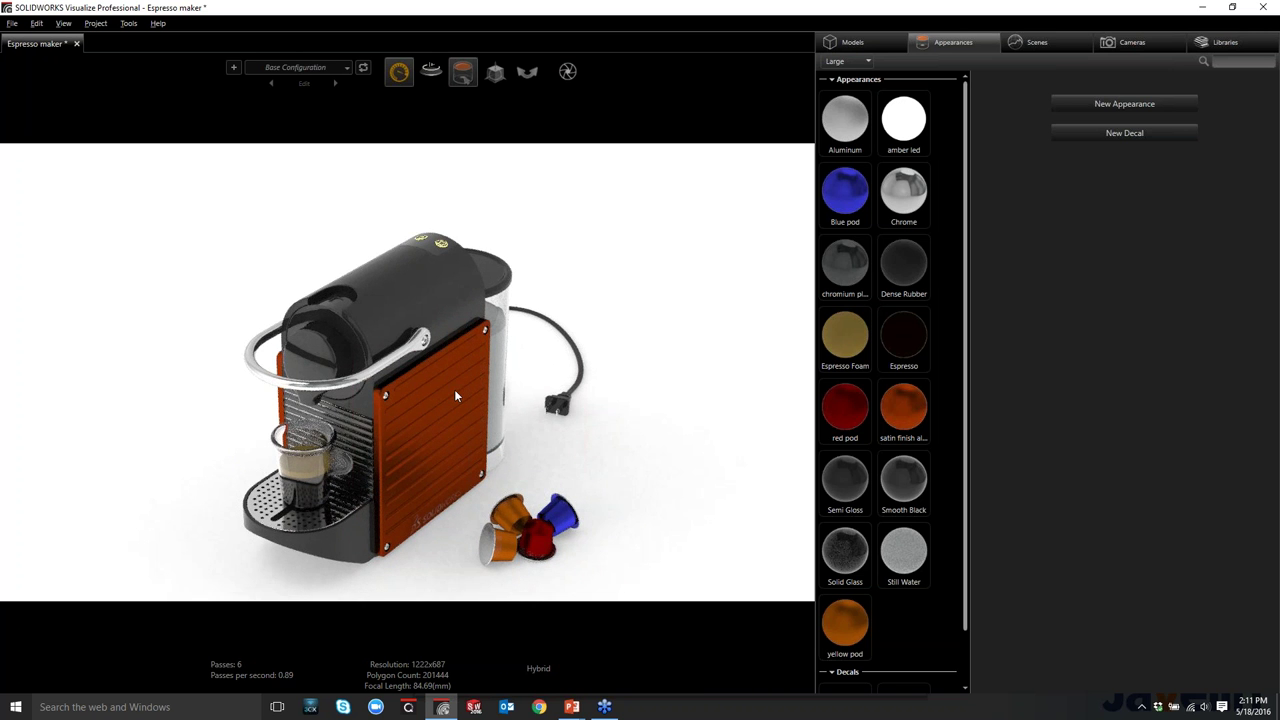
drag(455, 383, 444, 421)
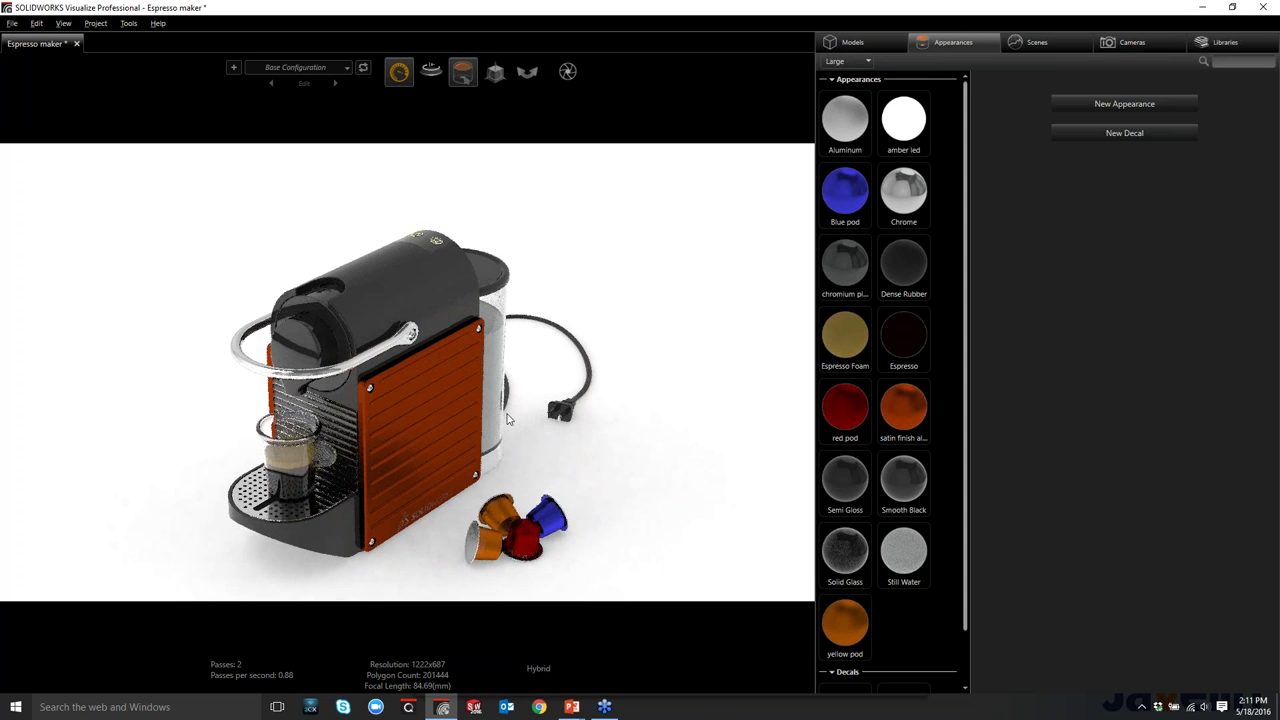
Look up the appearance controls and camera manipulations in the hot keys list and close it
key(shift+slash)
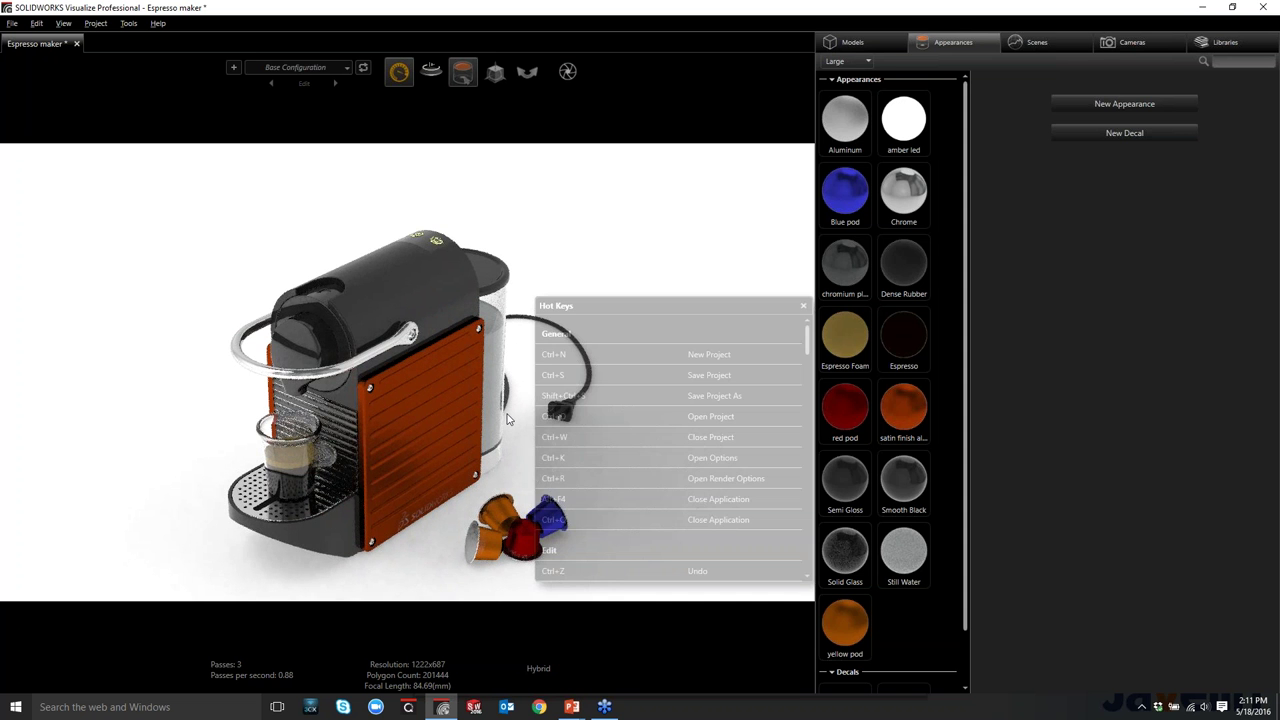
scroll(690, 418, down, 12)
scroll(689, 423, down, 6)
scroll(695, 410, down, 5)
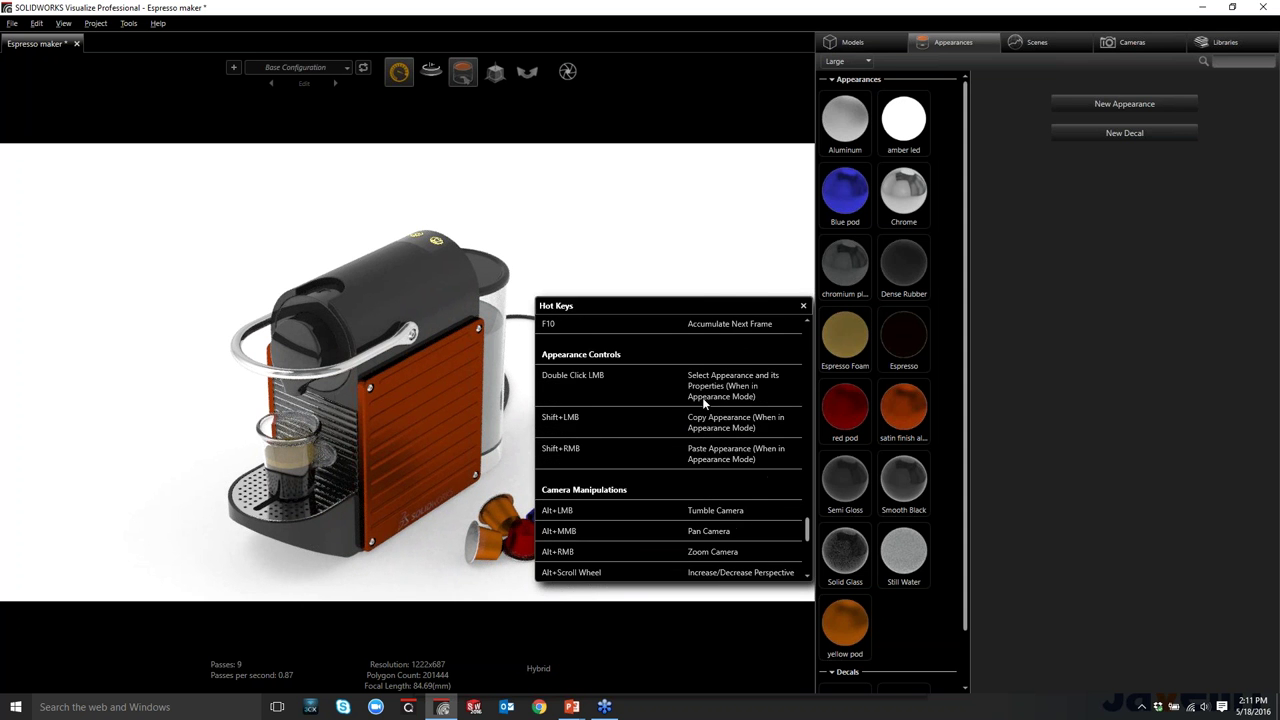
scroll(702, 397, down, 3)
click(641, 291)
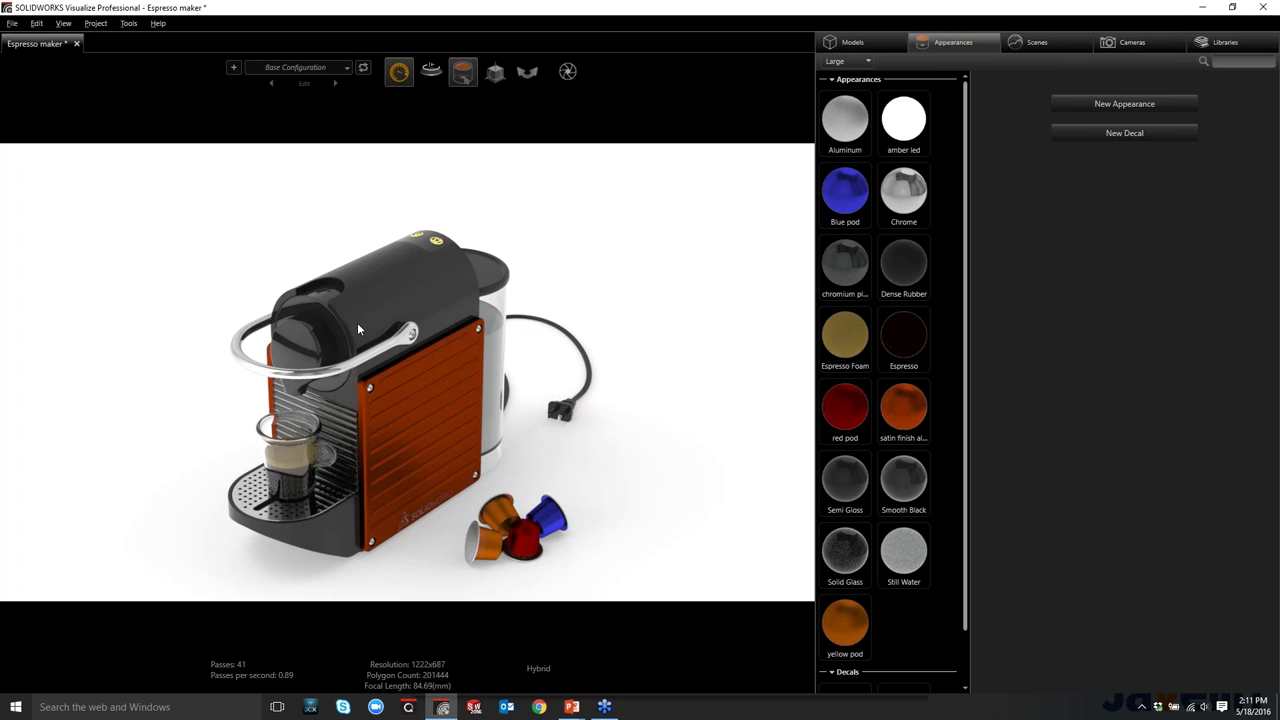
Open the library of appearance folders for the enlarged espresso maker
scroll(341, 358, up, 3)
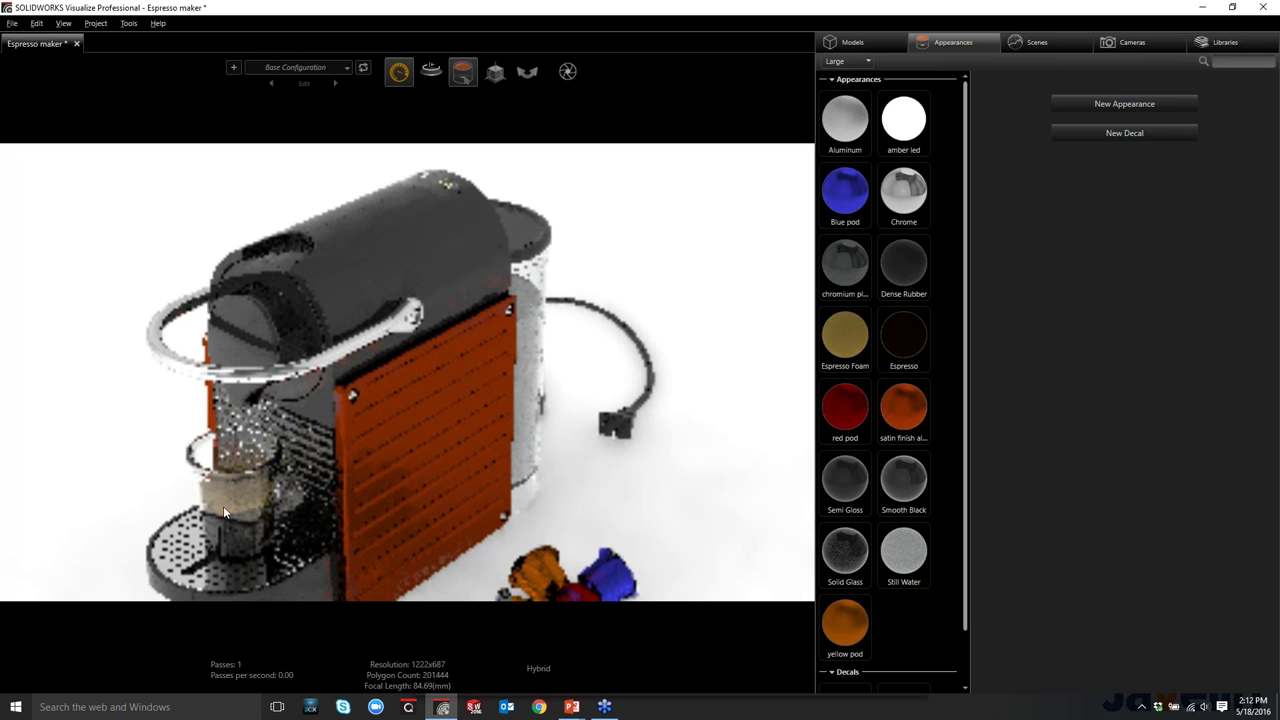
click(1225, 45)
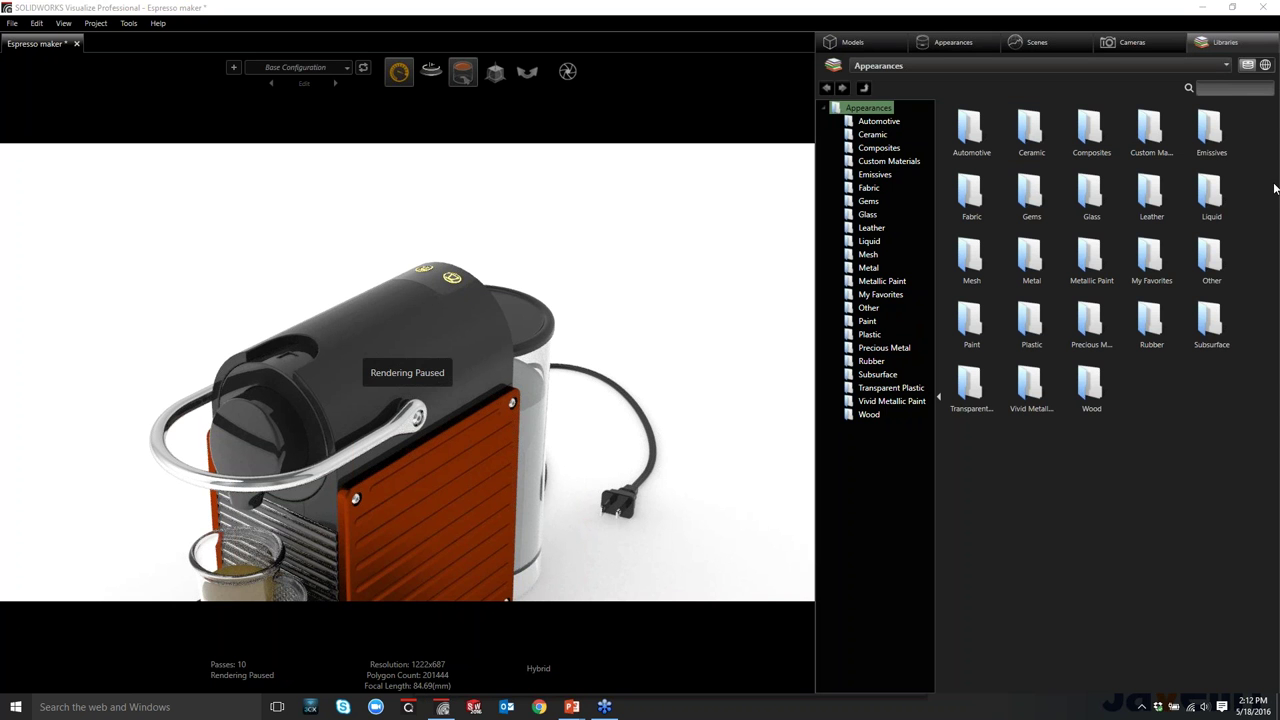
Switch the appearance library to the online assets and open its Plastic folder
click(1262, 66)
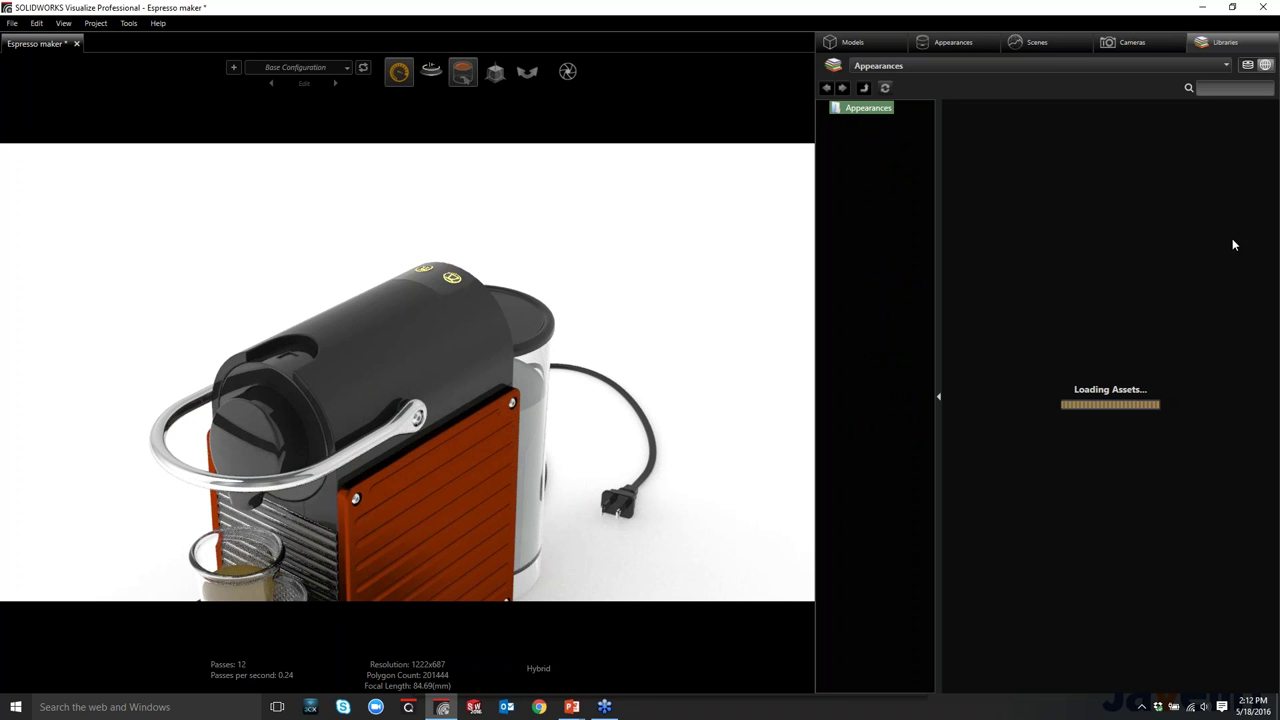
click(1257, 68)
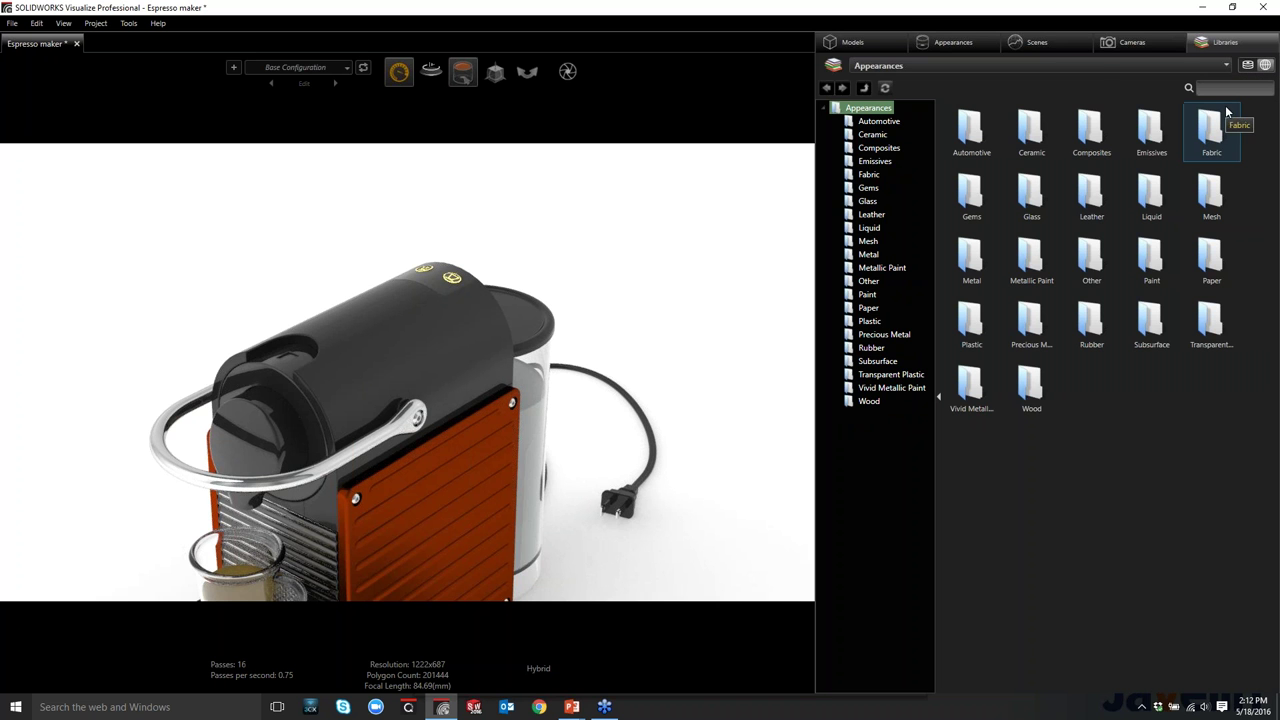
click(1091, 130)
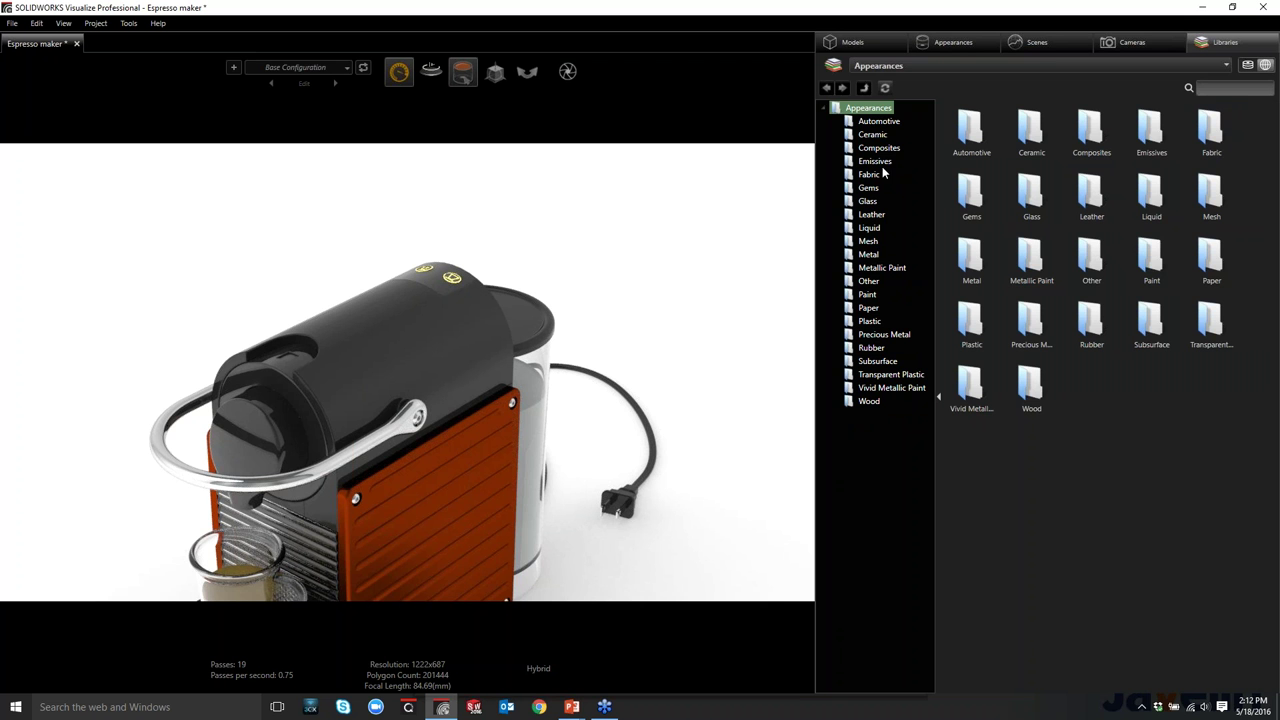
click(870, 325)
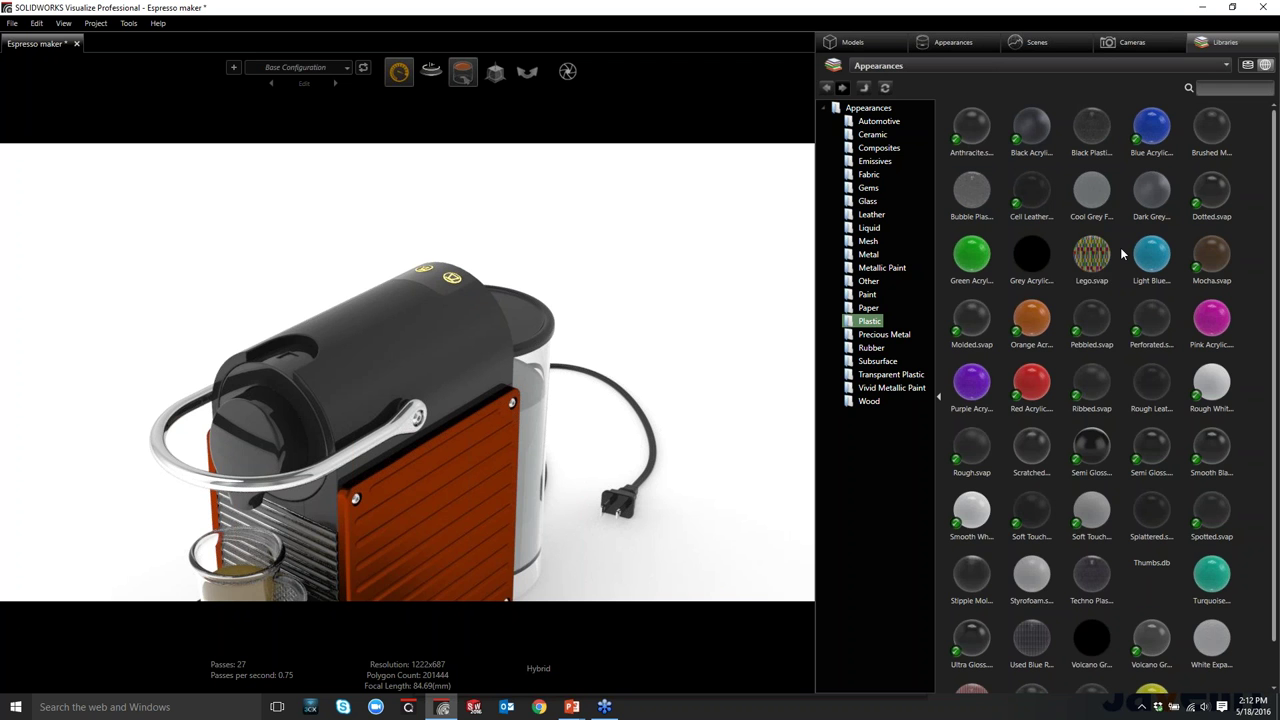
Apply the Molded plastic appearance from the library to the espresso maker's dark body
click(1031, 318)
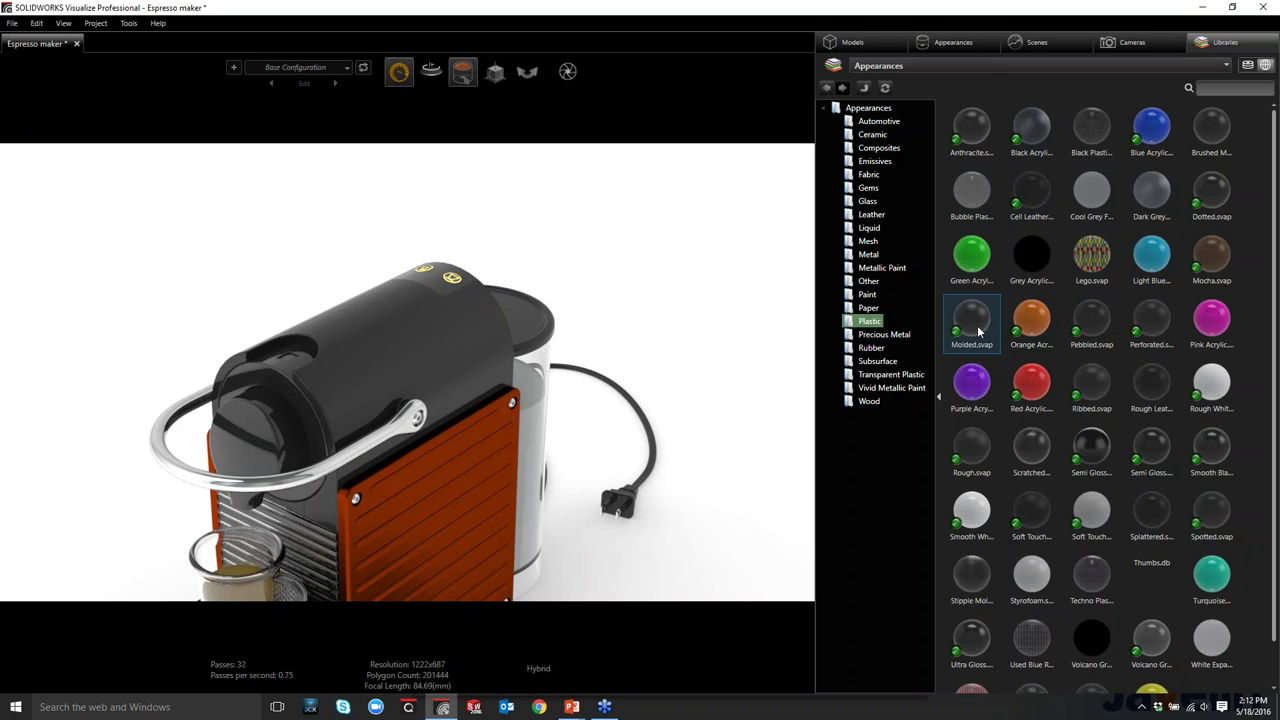
drag(978, 331, 431, 337)
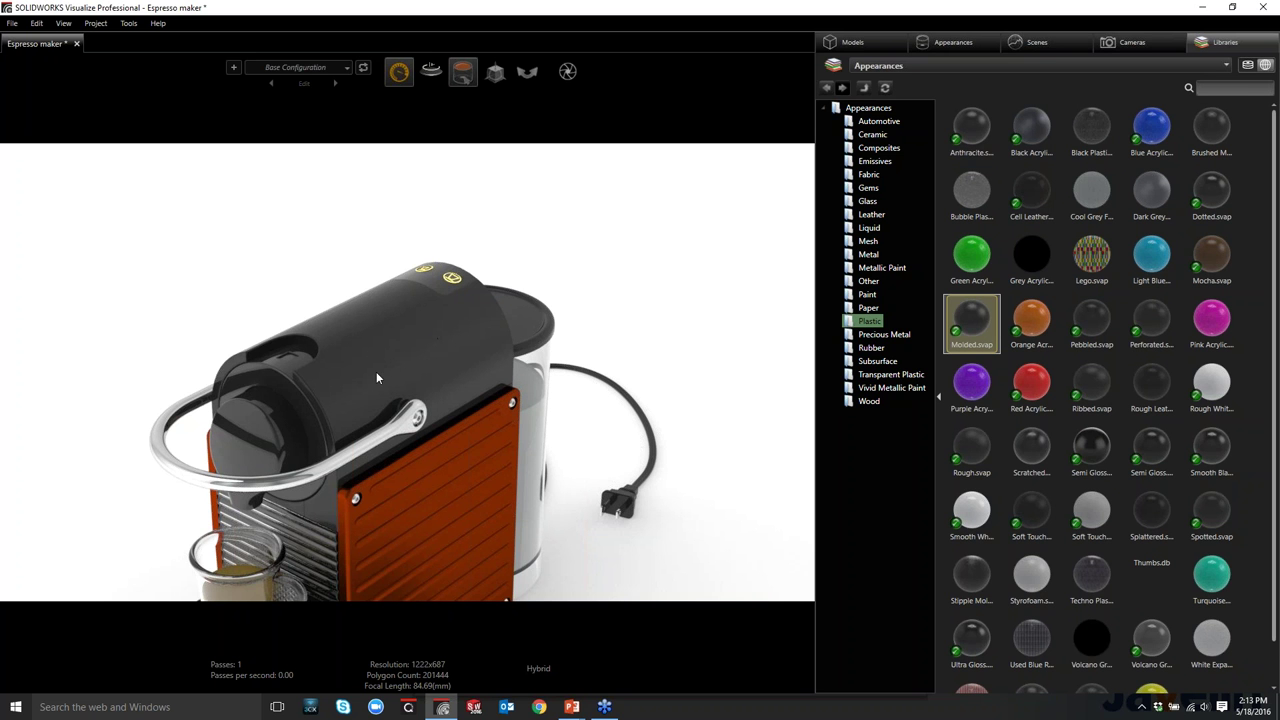
click(517, 358)
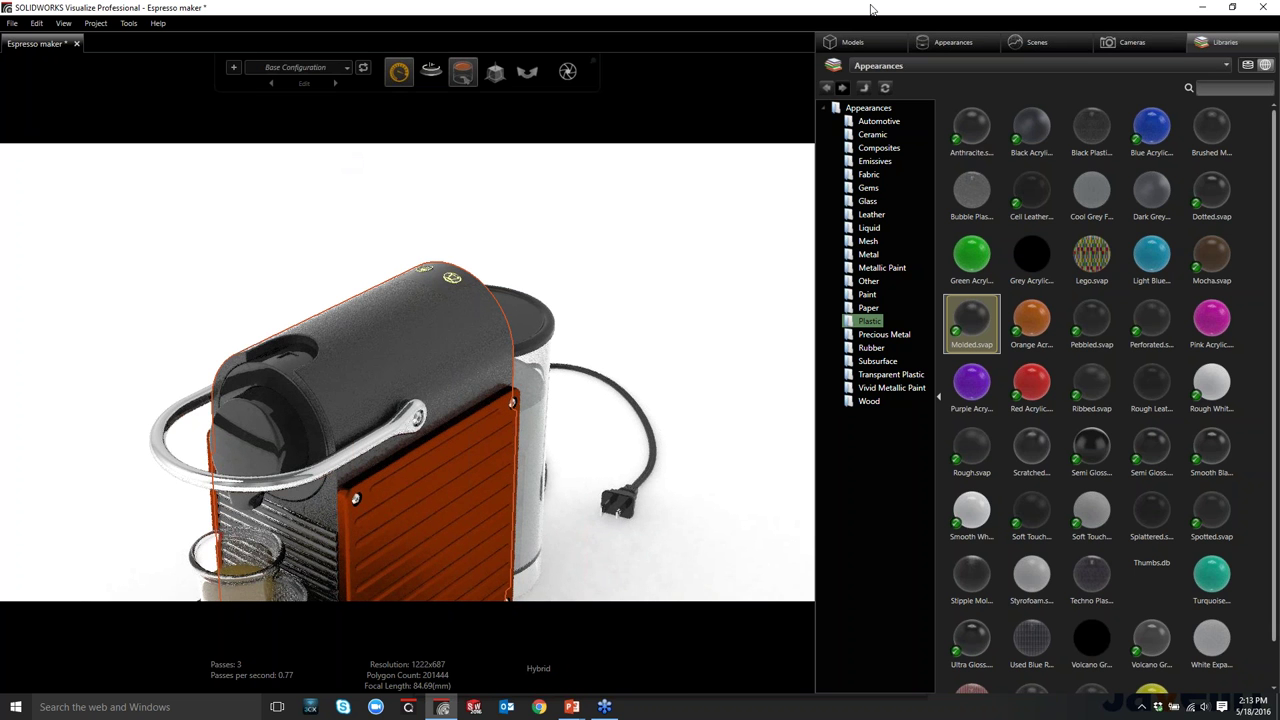
Set the Molded appearance's bump texture tiling to 0.96 in U and V and its bump strength to 2.43
click(944, 44)
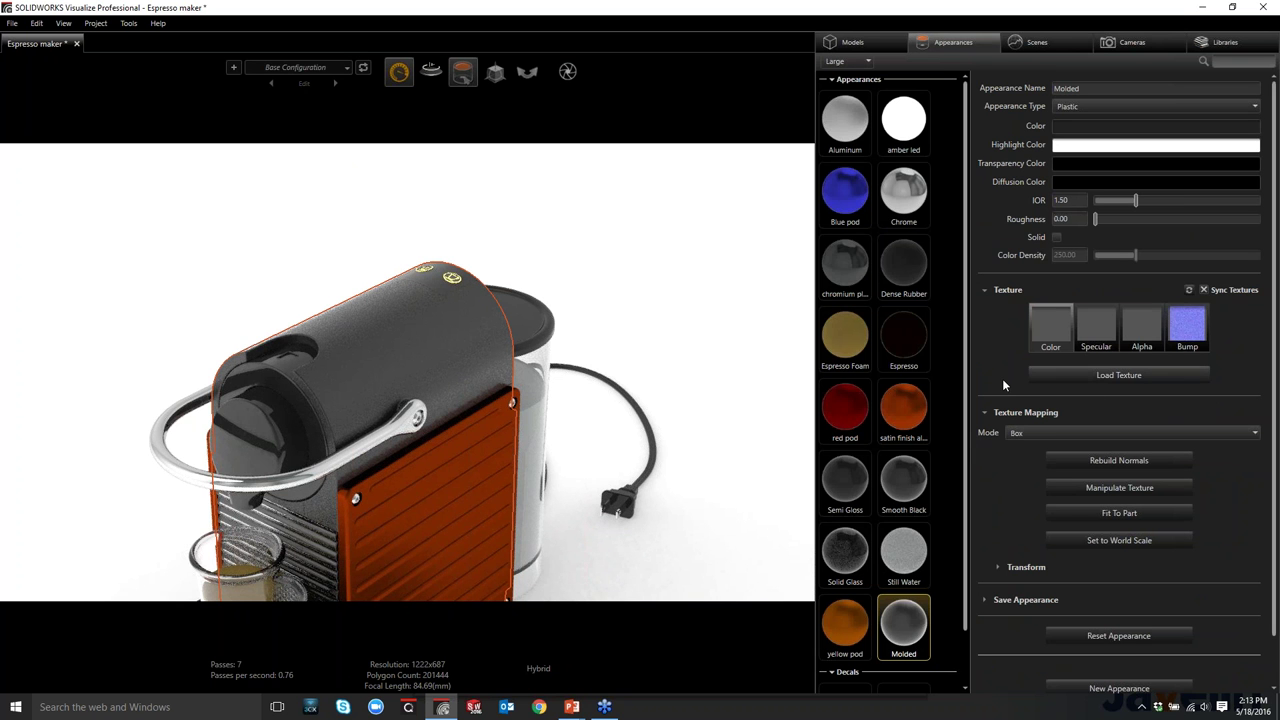
click(1188, 328)
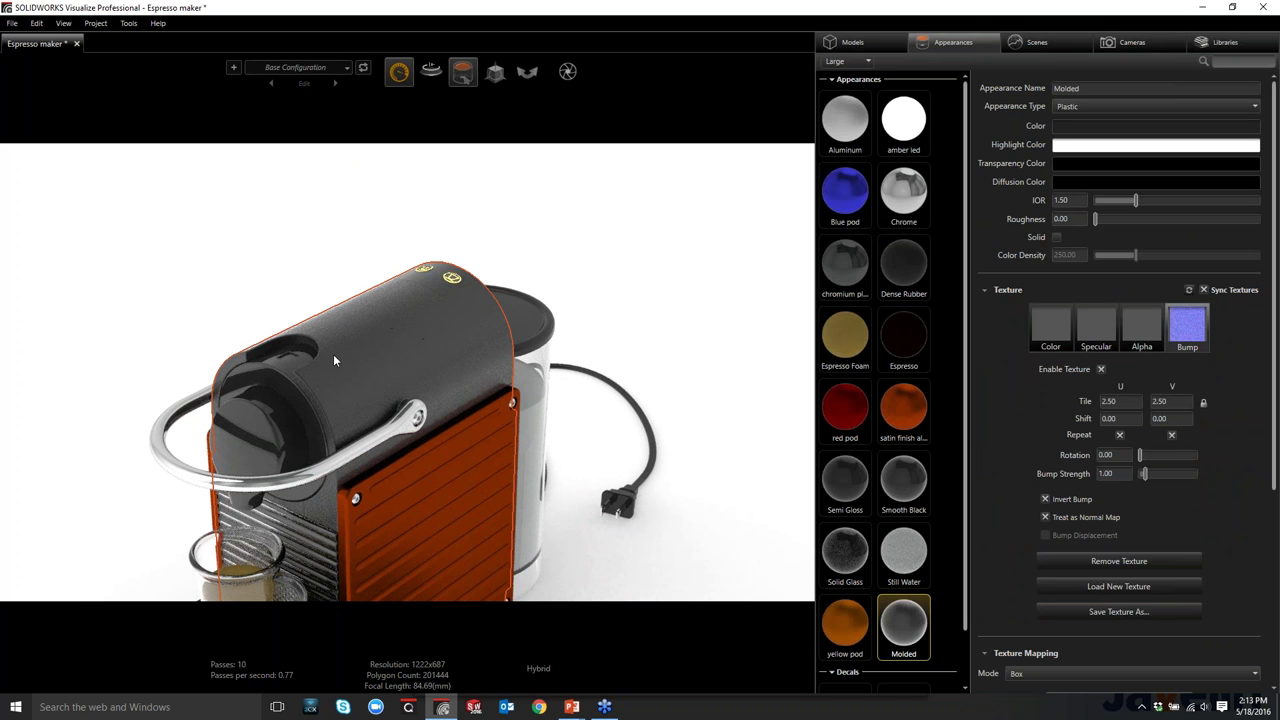
drag(1113, 402, 1050, 428)
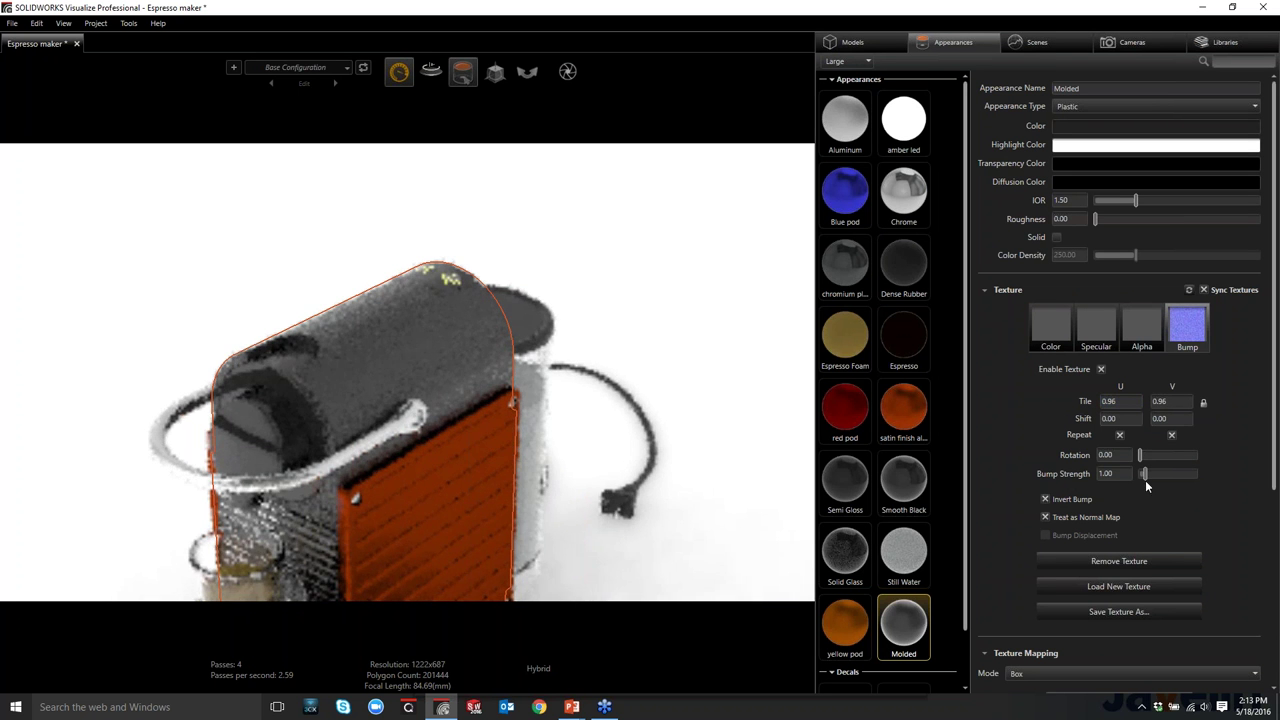
drag(1145, 473, 1153, 474)
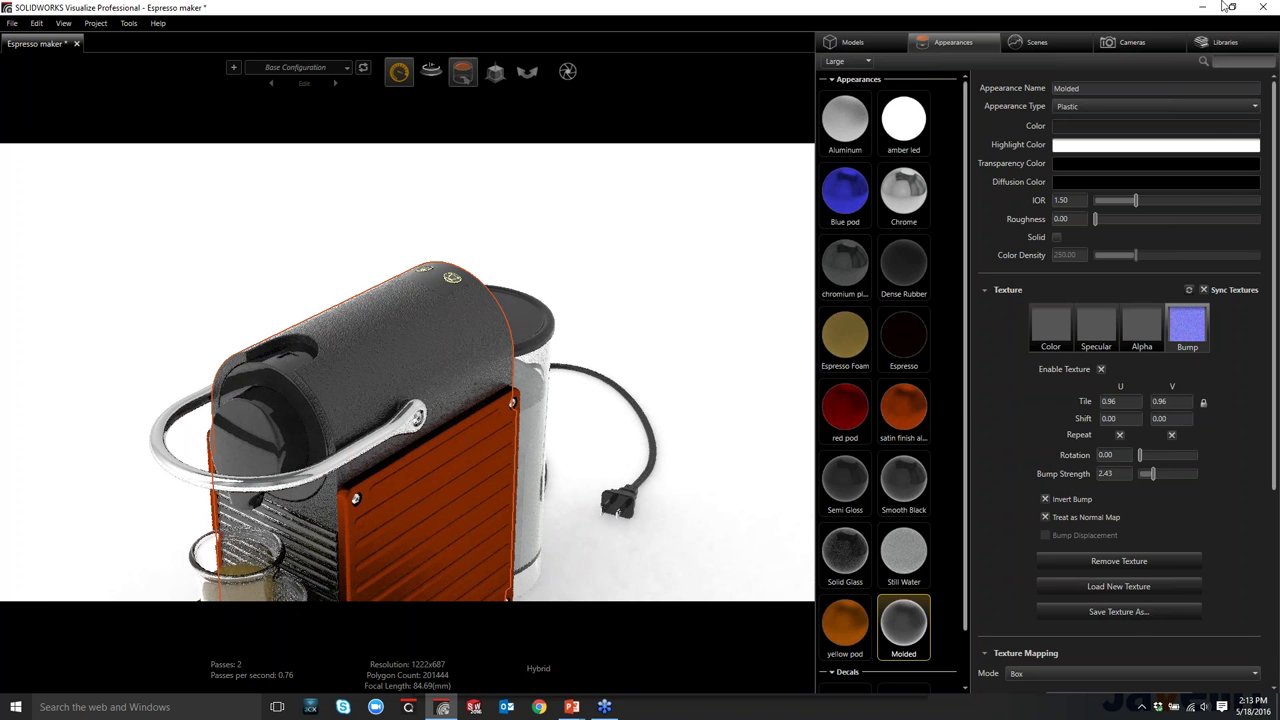
Apply the first Semi Gloss plastic from the library to the body, show the whole espresso maker and deselect the body
click(1222, 42)
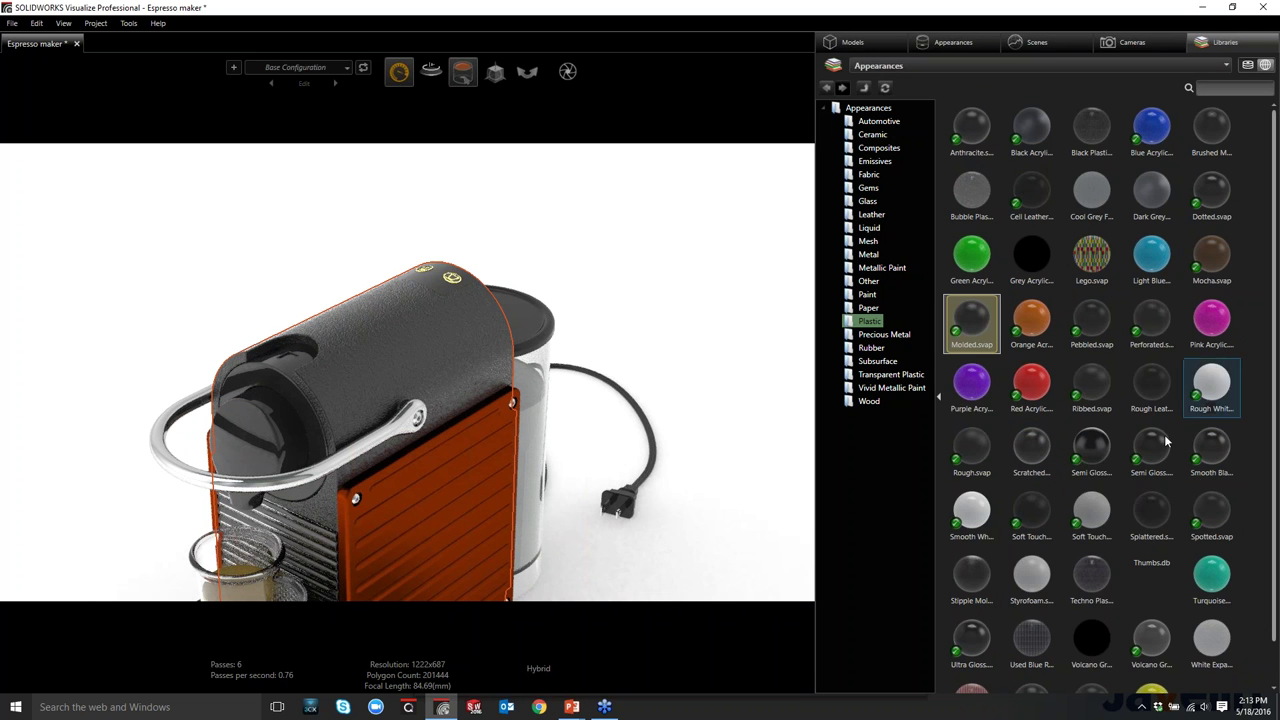
drag(1100, 470, 483, 387)
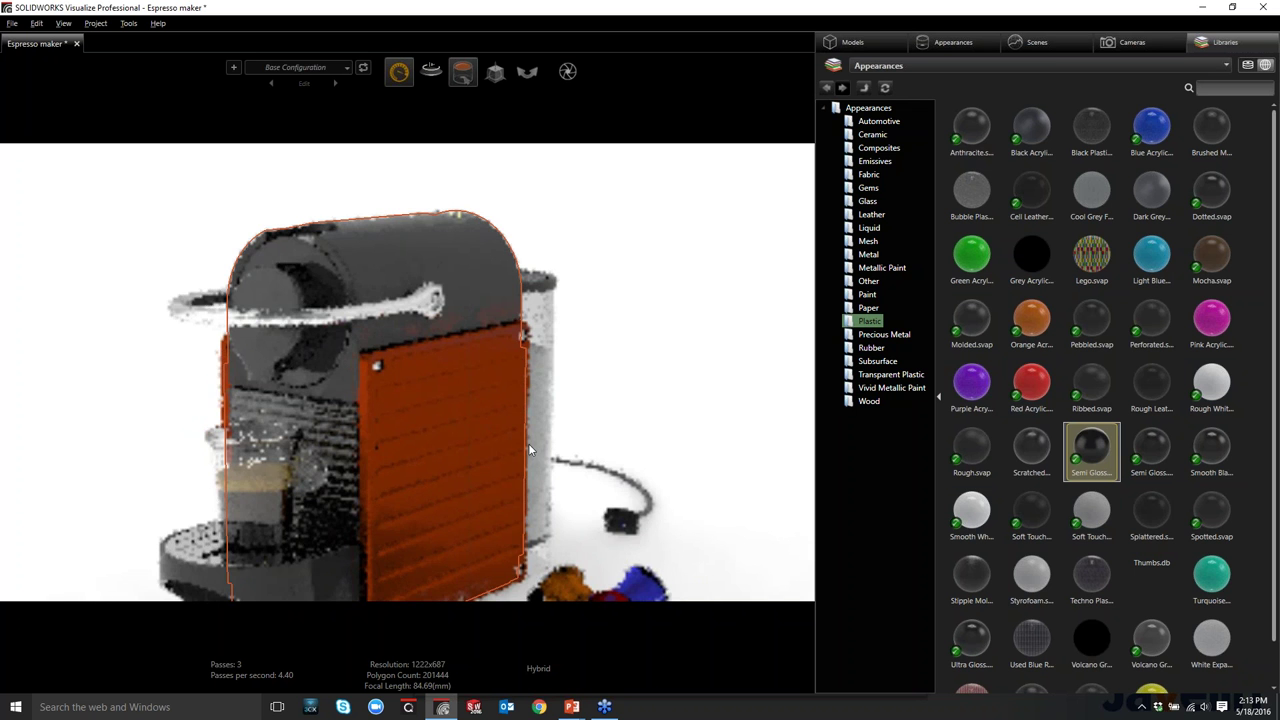
scroll(443, 450, down, 3)
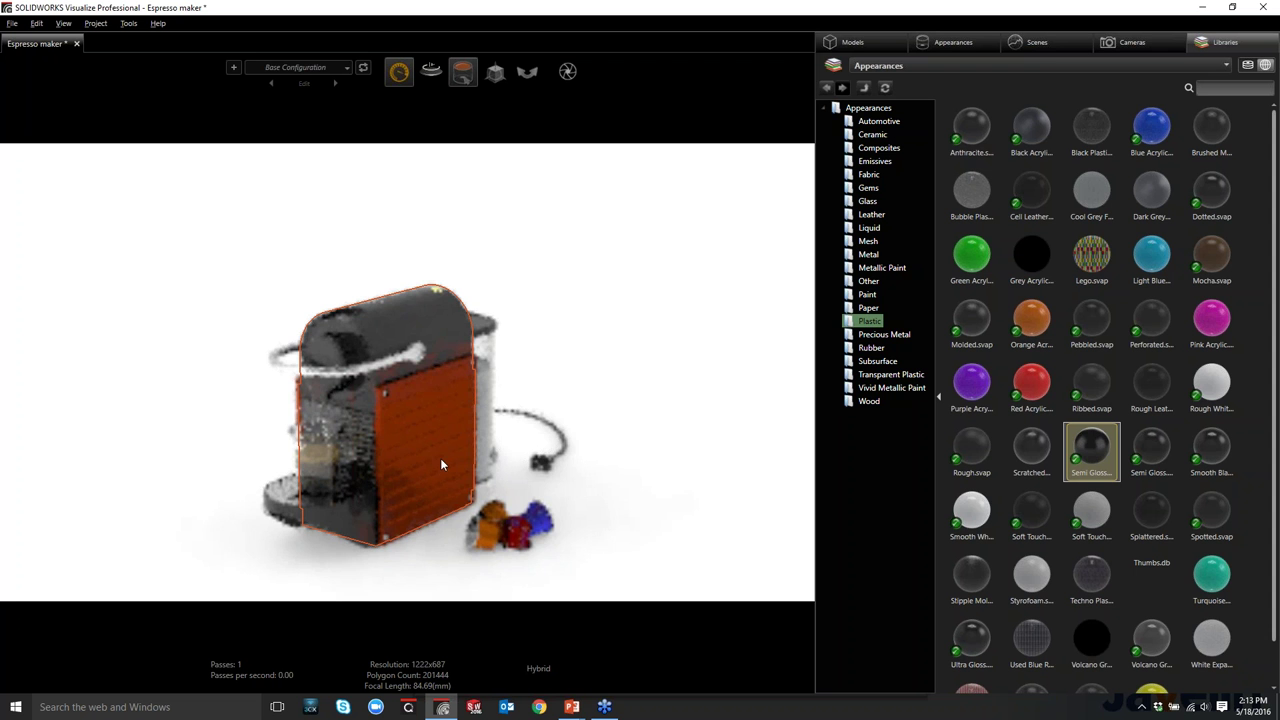
drag(440, 458, 464, 435)
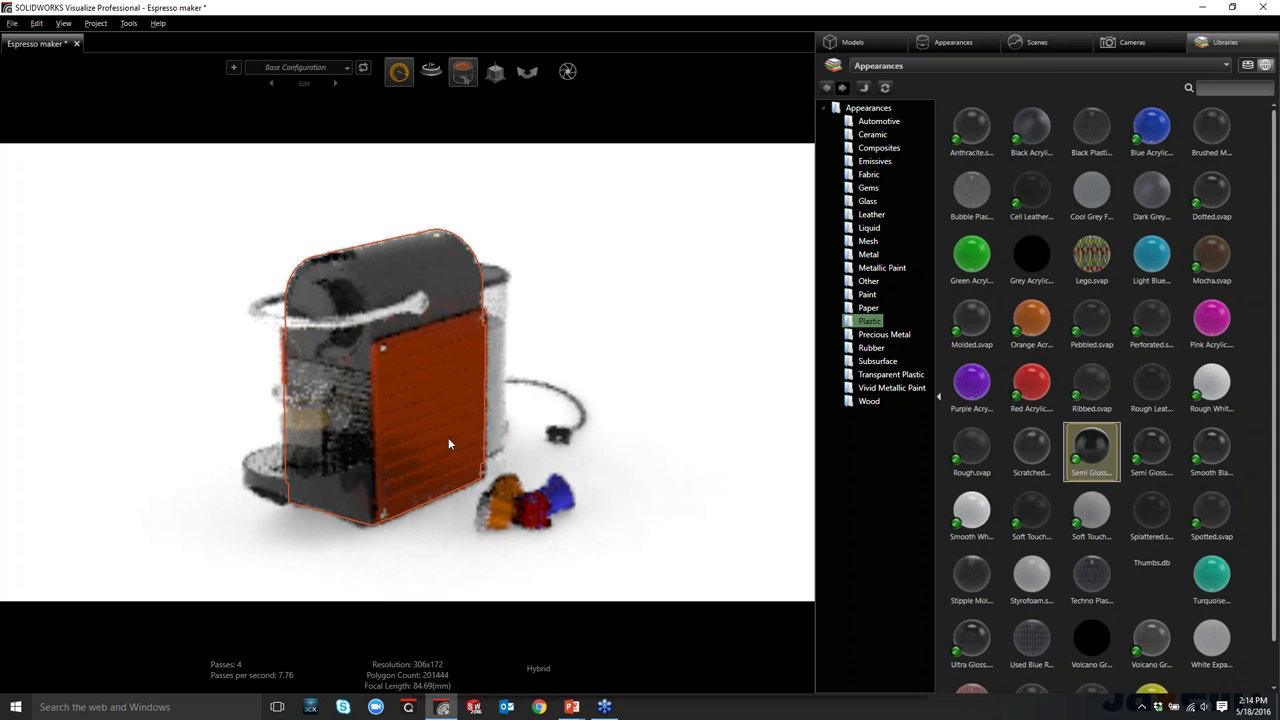
drag(382, 451, 384, 412)
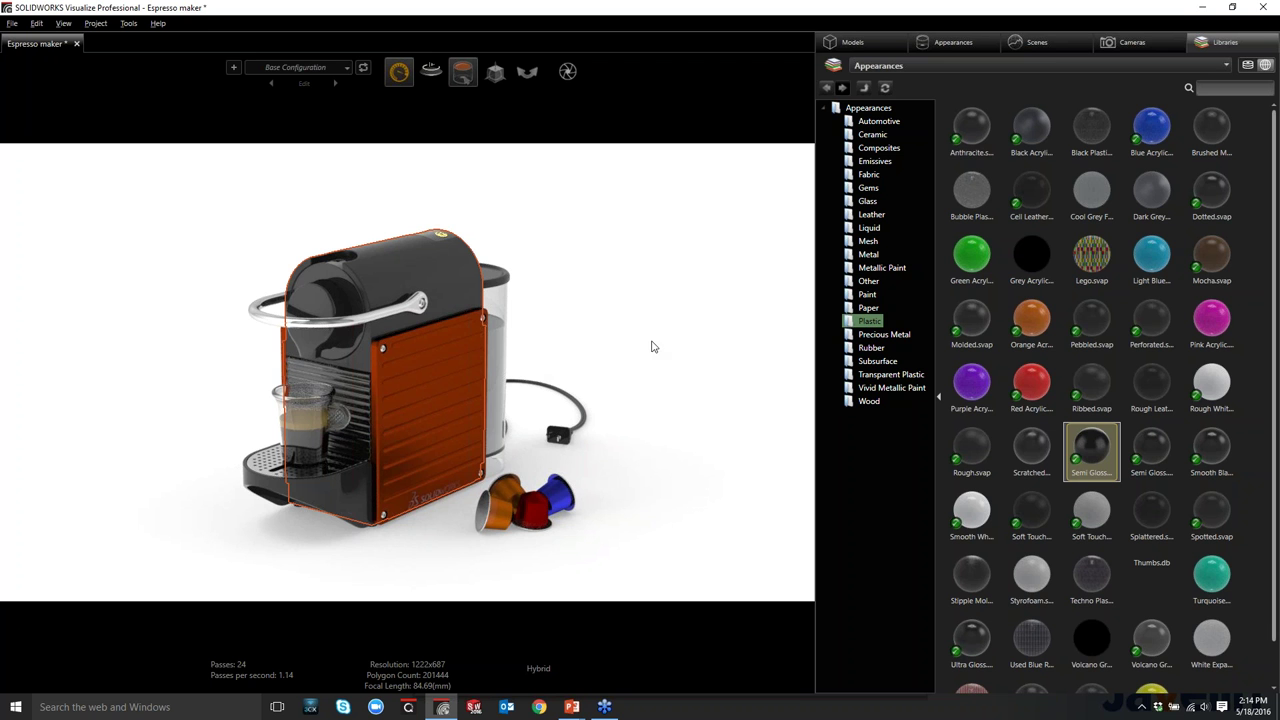
click(160, 236)
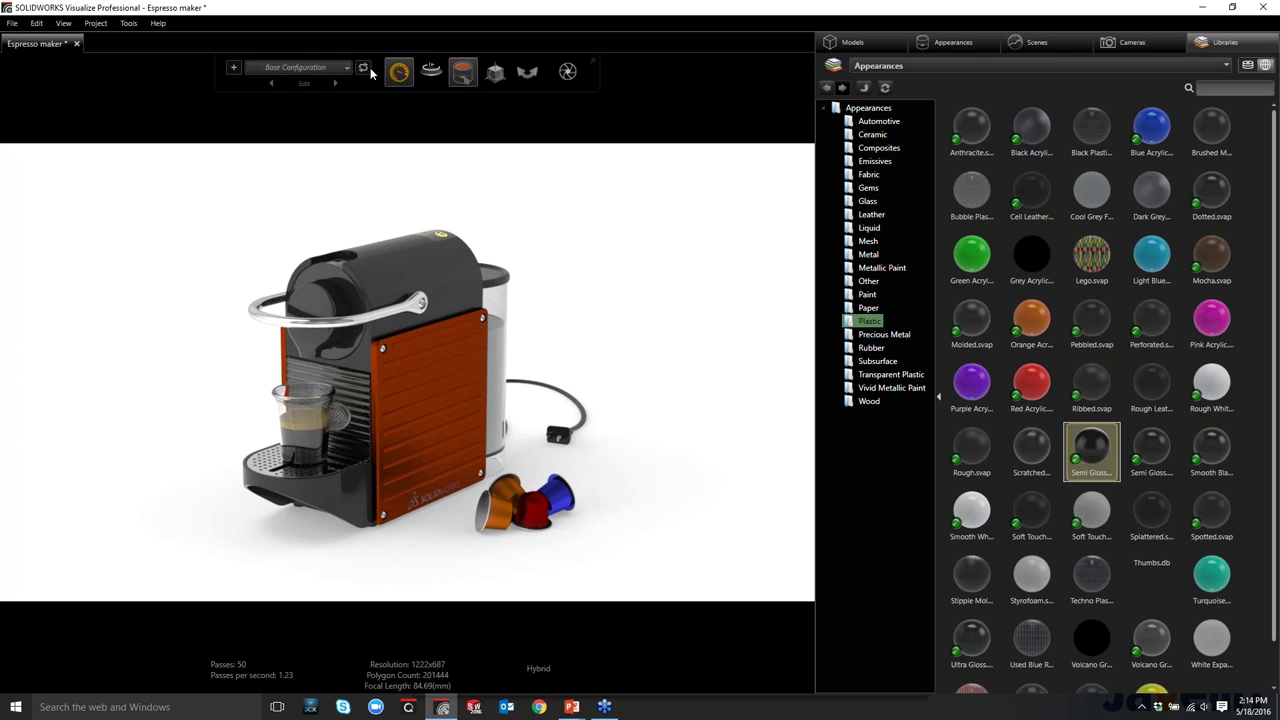
Add a new configuration and name it Orange
click(233, 67)
click(304, 83)
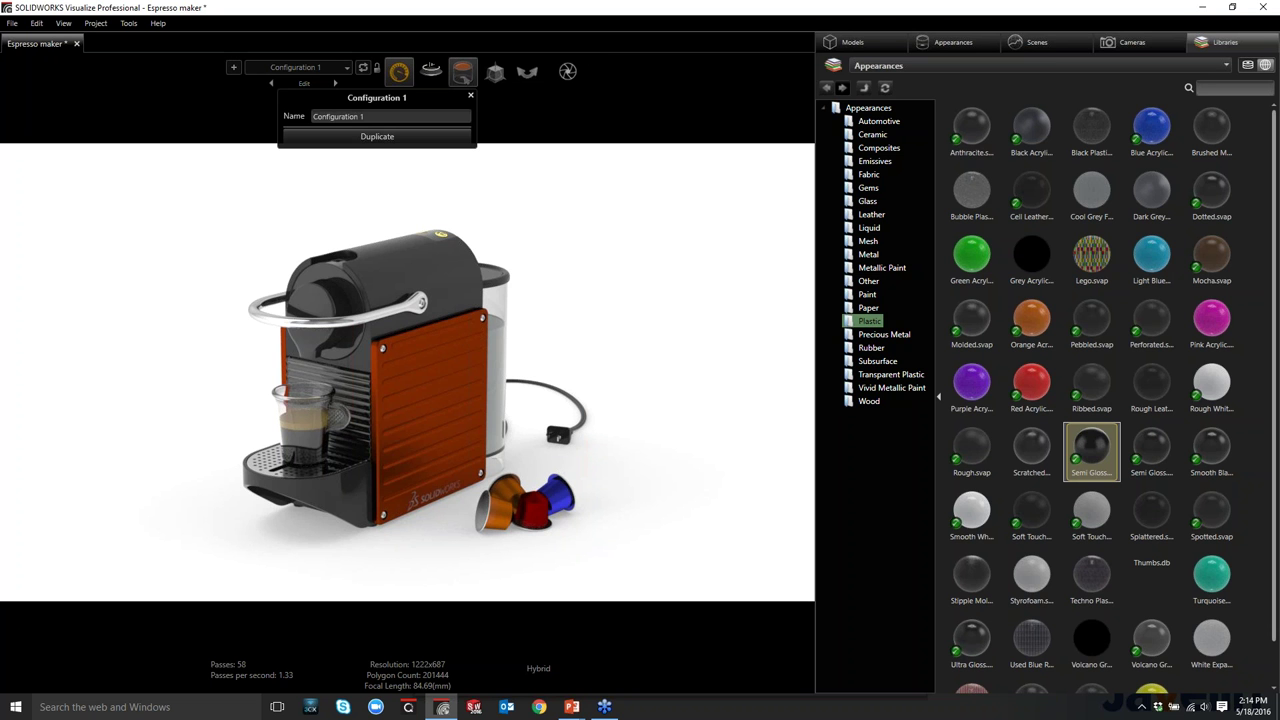
click(289, 118)
key(BackSpace)
text(Orange)
key(Return)
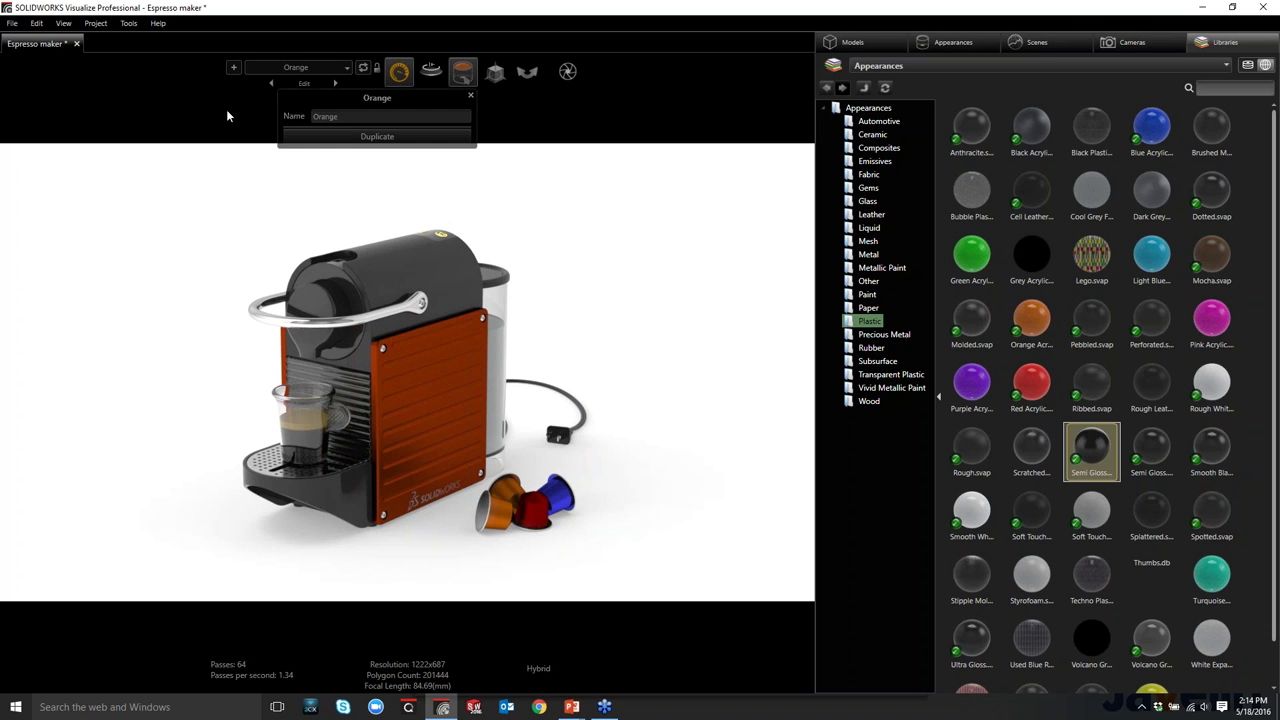
Add another configuration and name it Blue
click(233, 68)
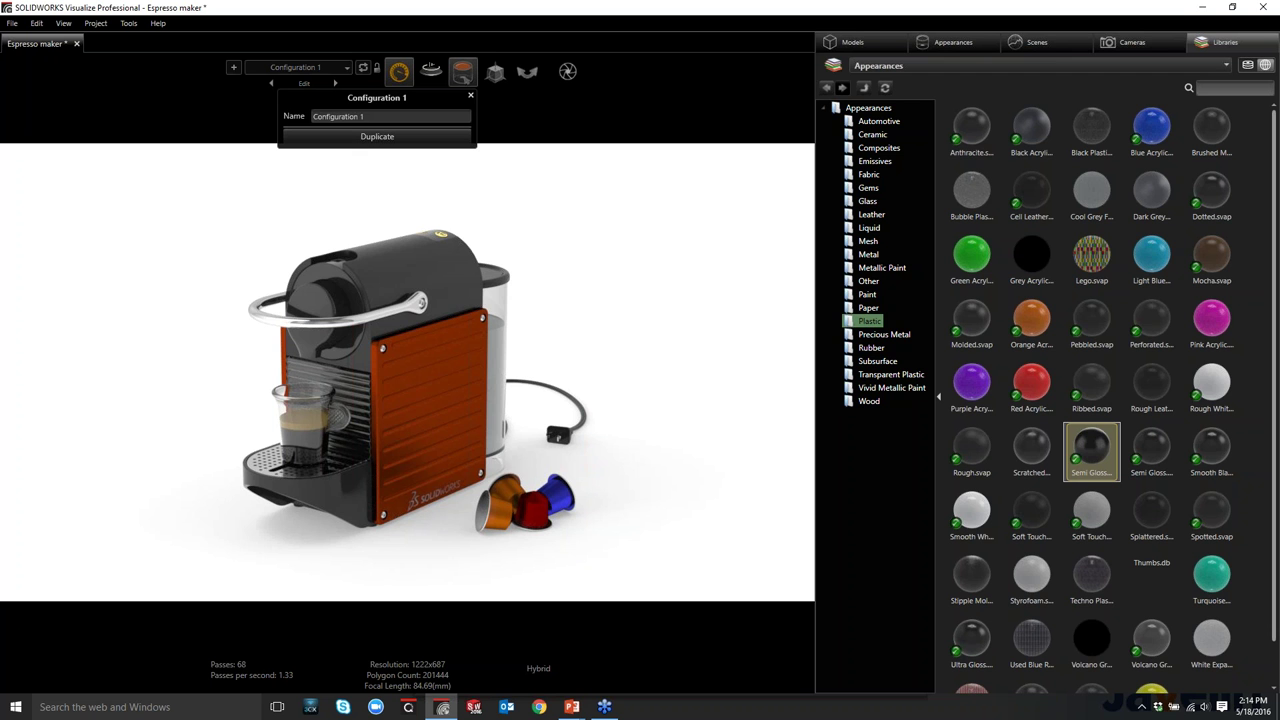
text(Blue)
key(Return)
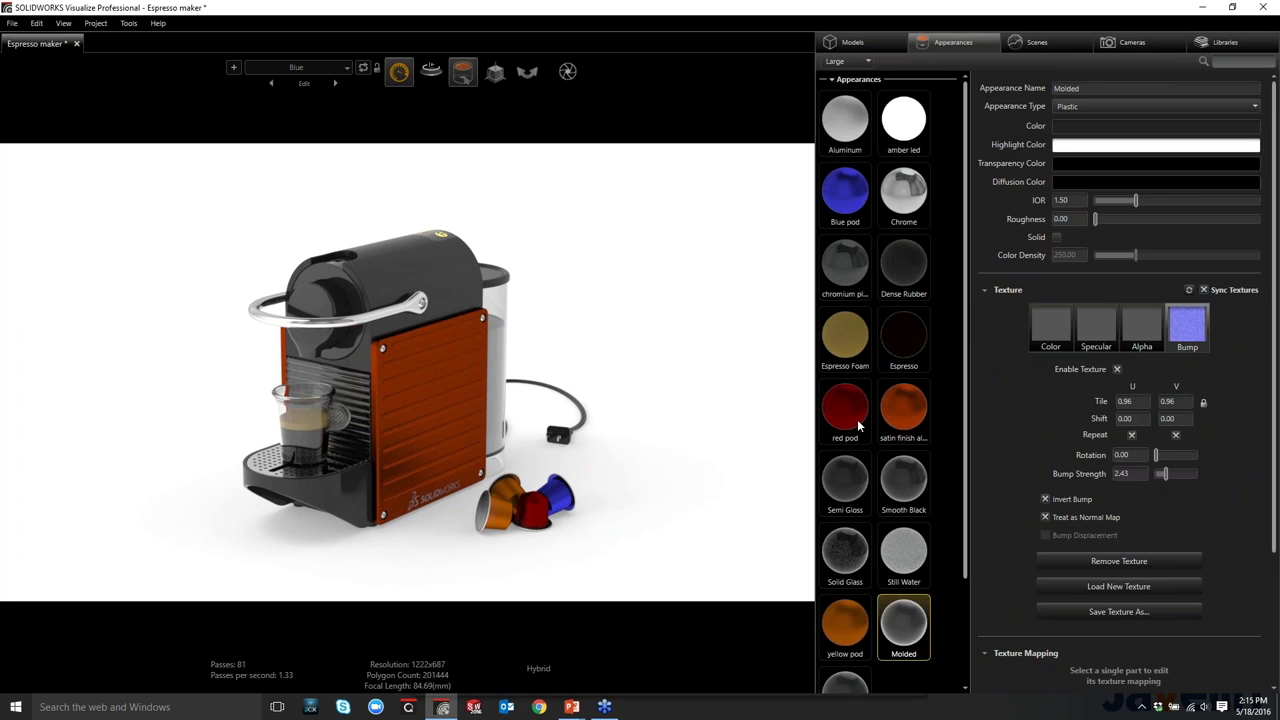
Duplicate the orange satin finish aluminum appearance
click(893, 427)
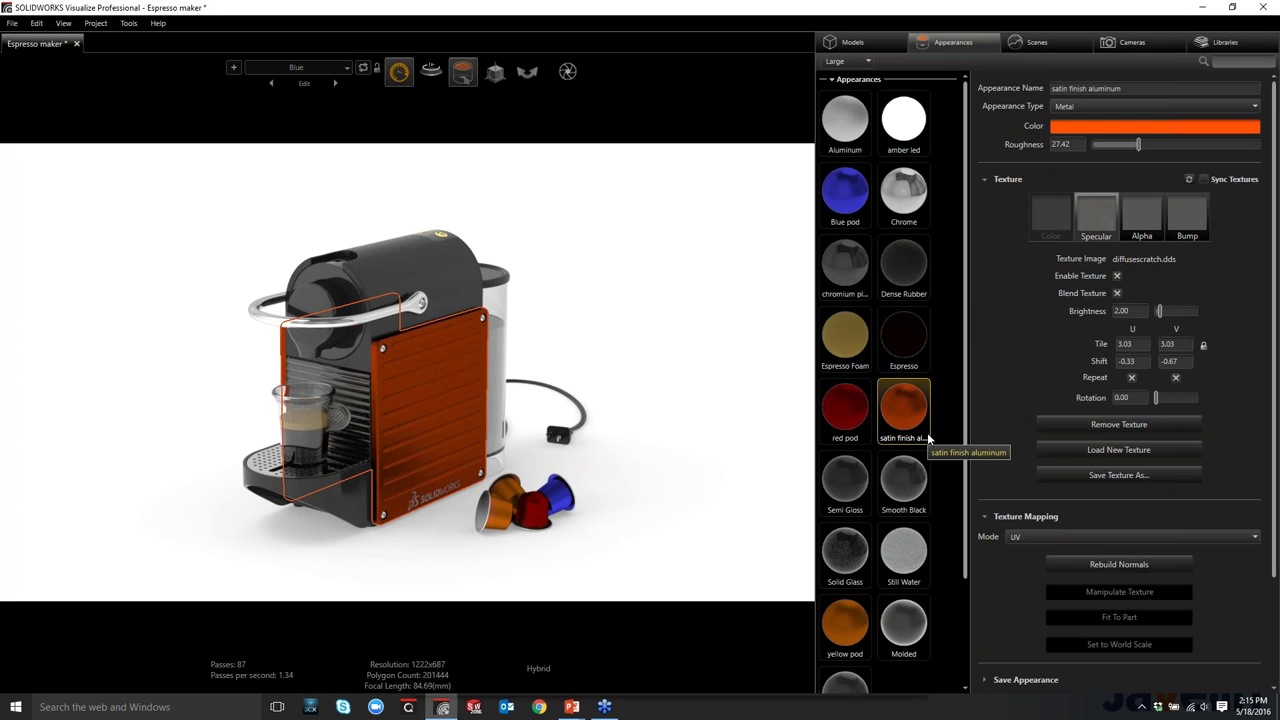
click(942, 532)
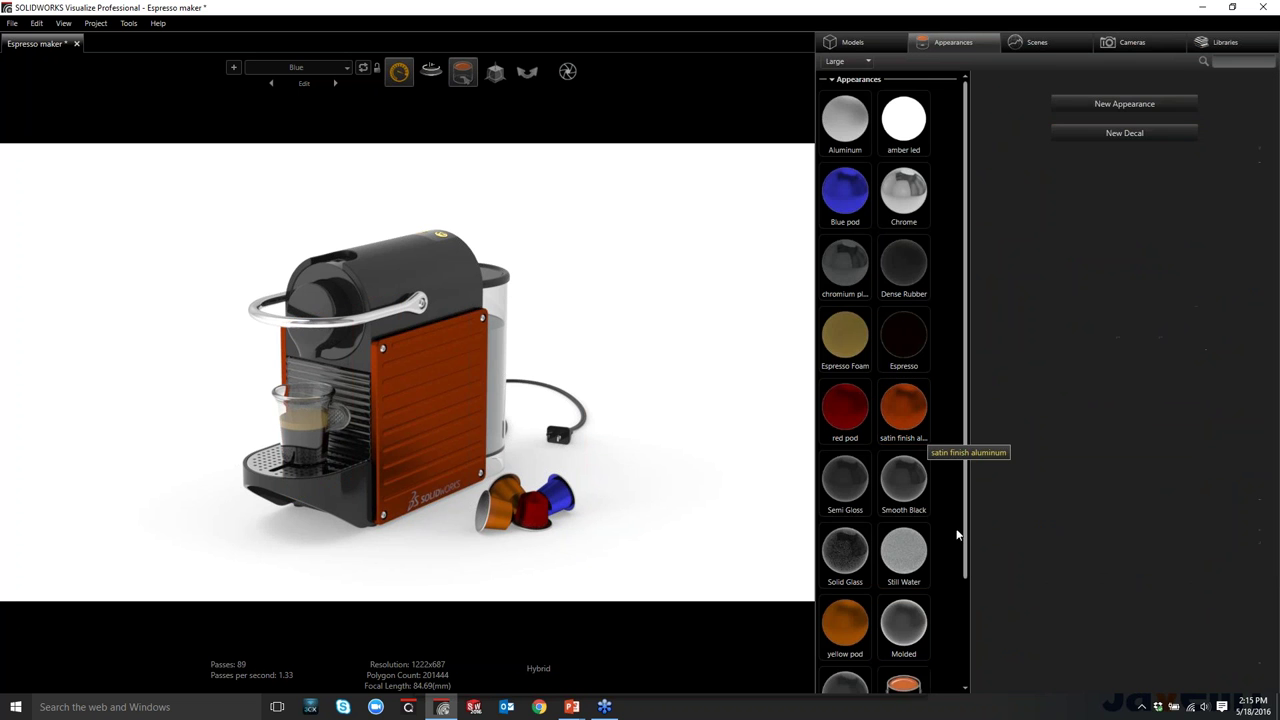
scroll(963, 560, down, 1)
scroll(962, 630, down, 3)
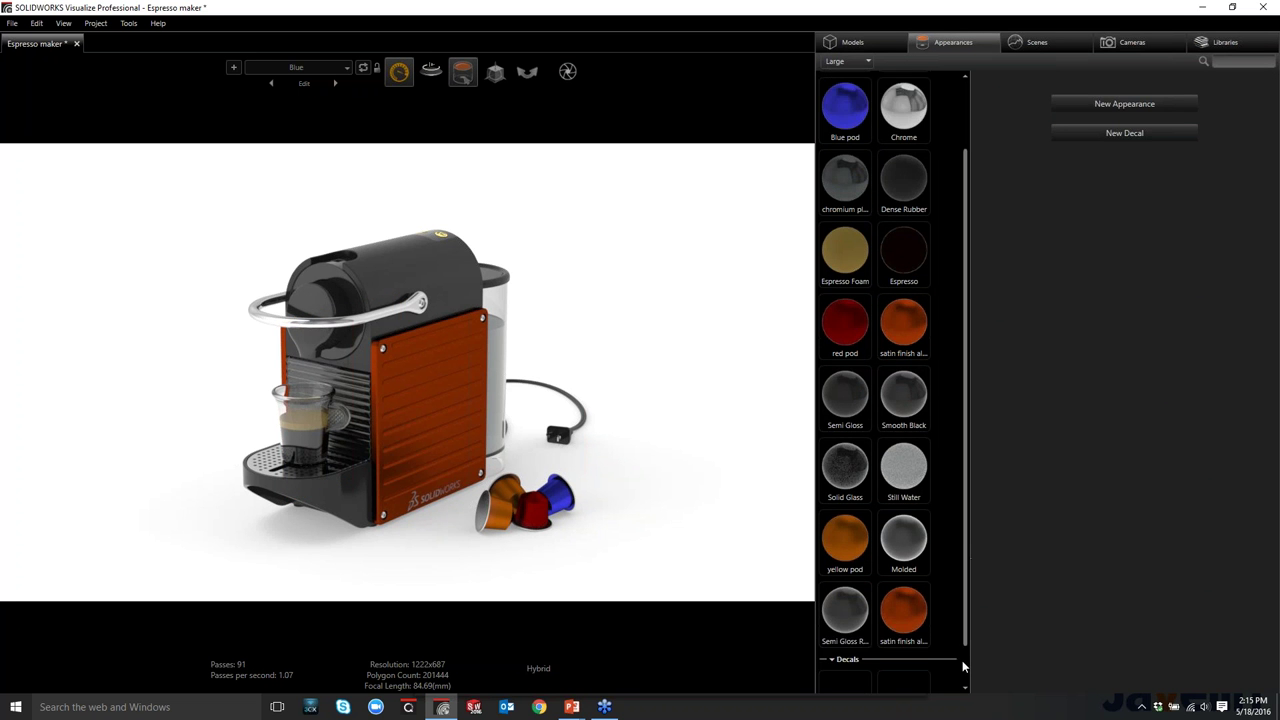
Recolor the copied satin finish aluminum to blue with hue 191.8, saturation 81.7 and value 97.0
click(903, 565)
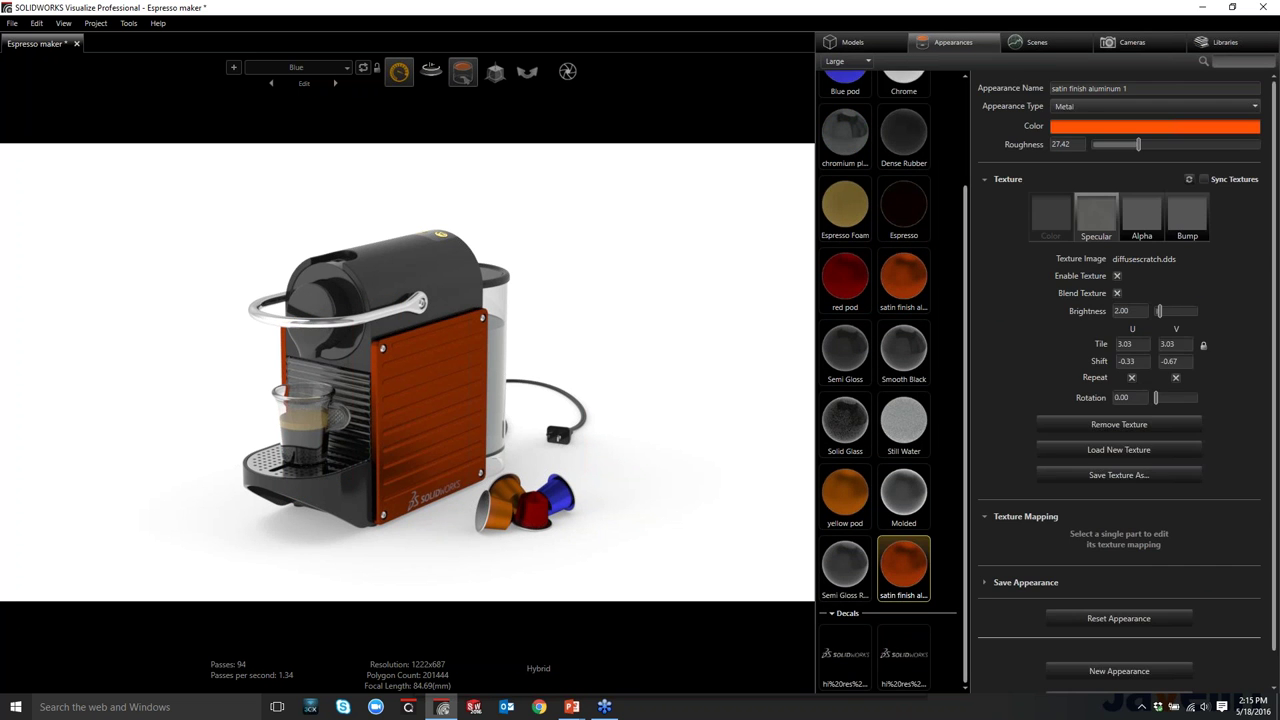
click(1090, 126)
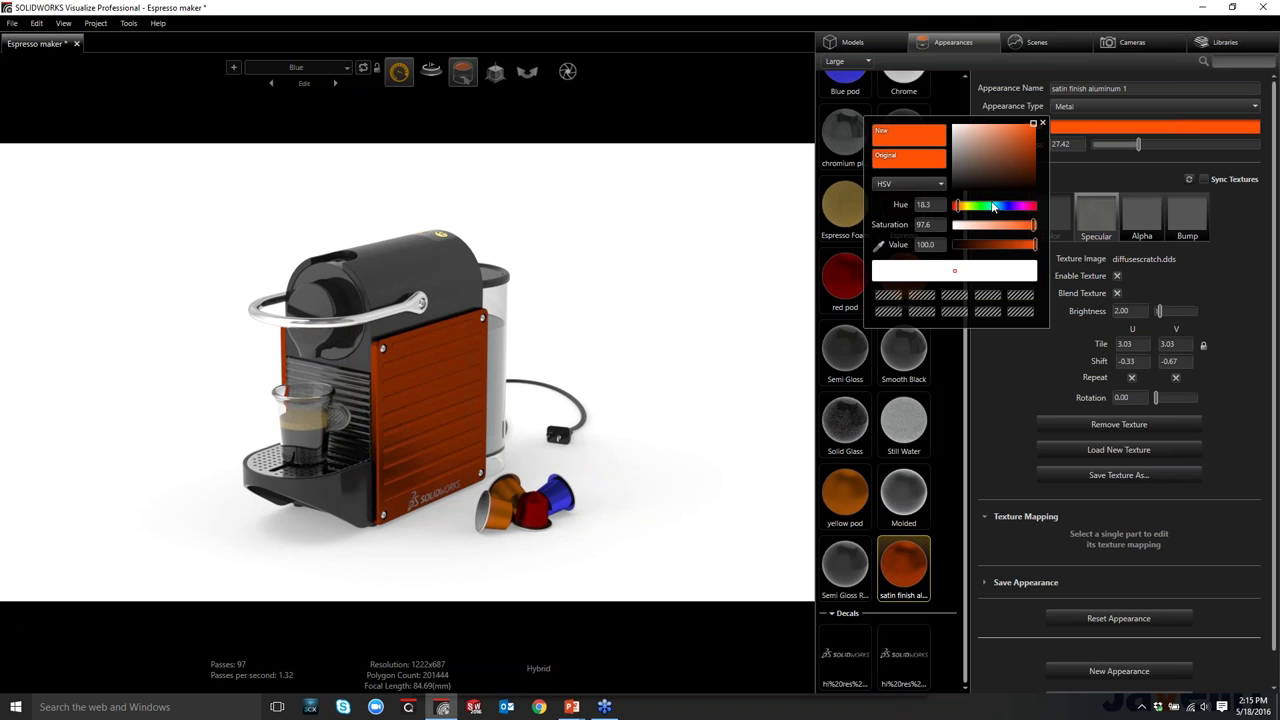
click(997, 206)
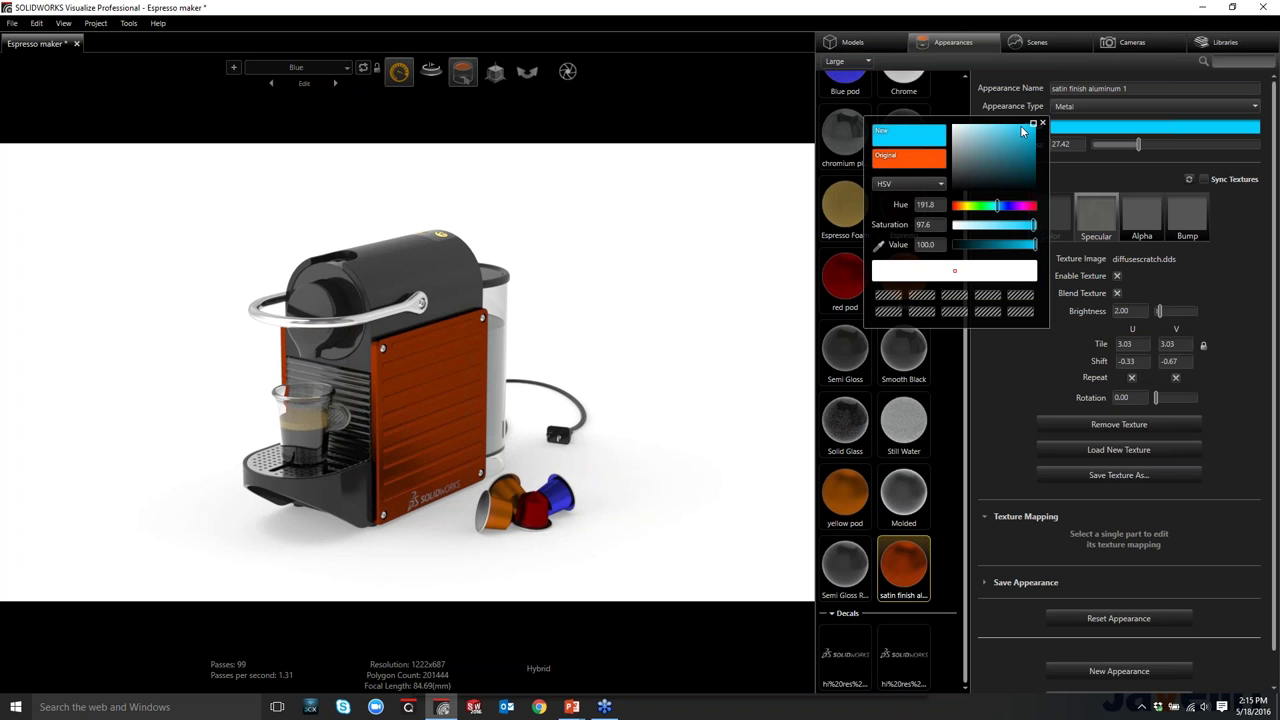
click(1021, 127)
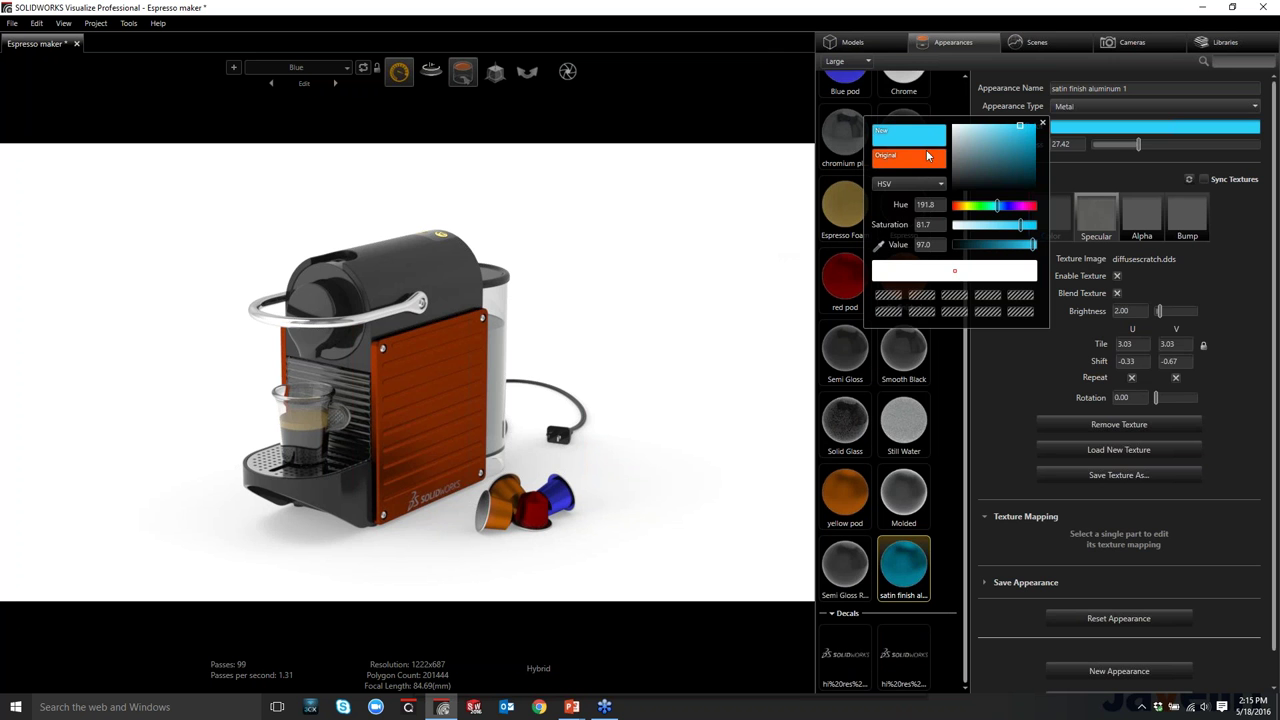
click(950, 564)
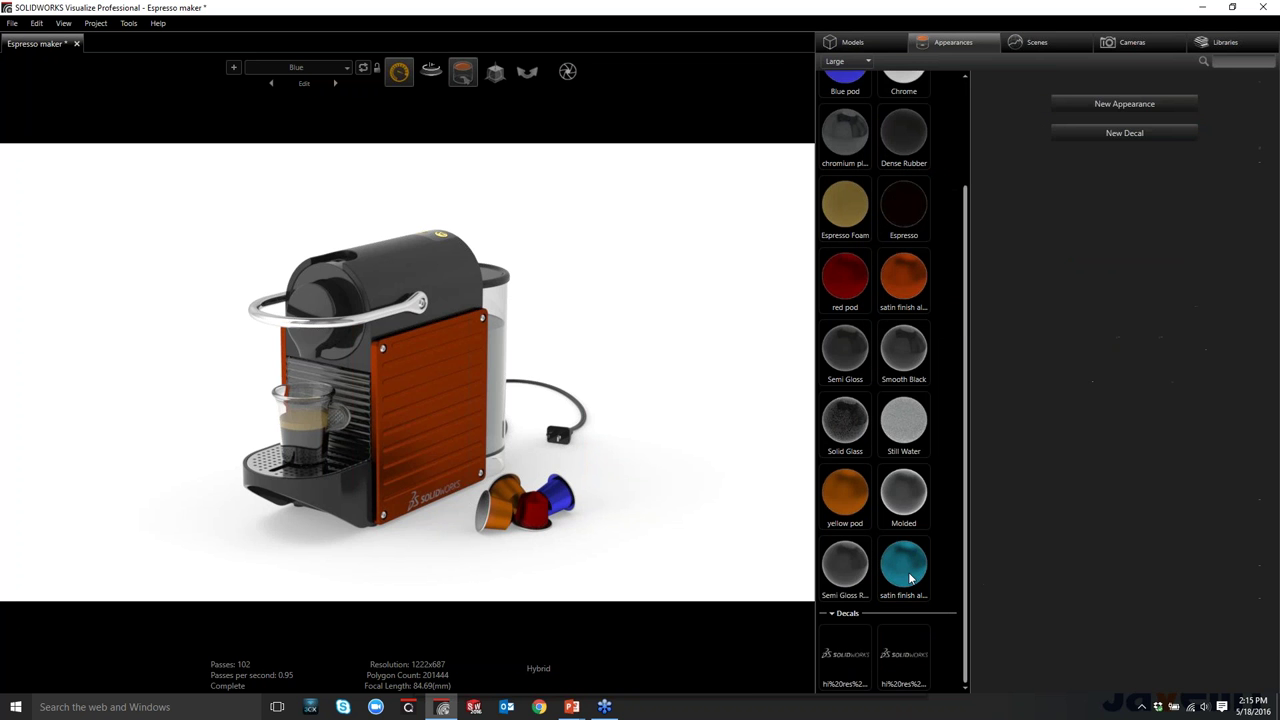
Apply the blue satin finish aluminum to the espresso maker's side panels in the Blue configuration and deselect it
drag(903, 565, 430, 400)
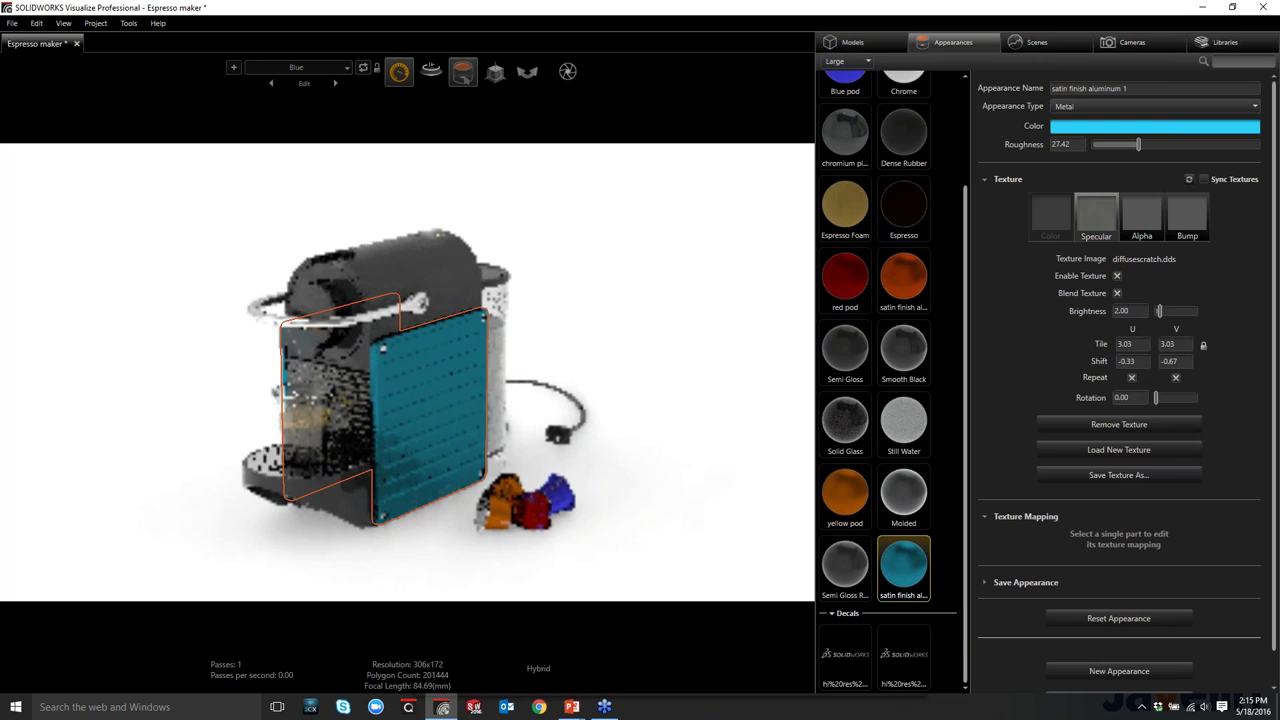
right_click(912, 572)
mouse_move(950, 564)
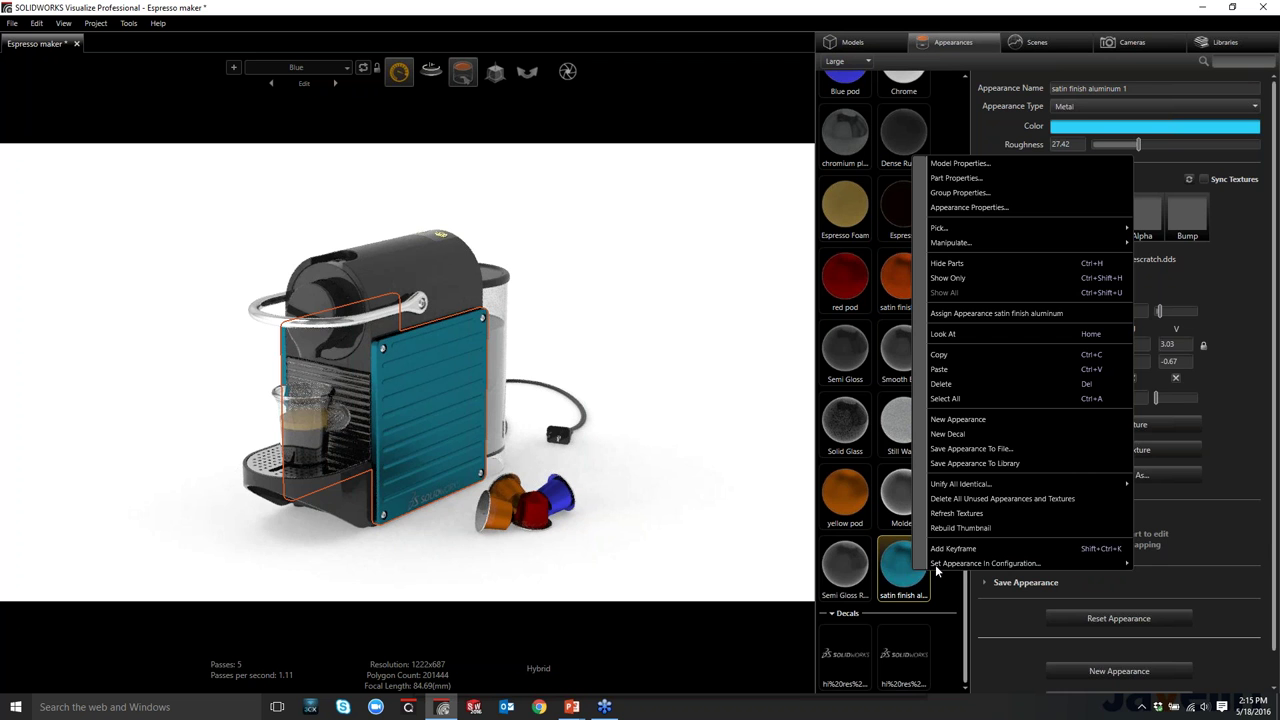
click(810, 566)
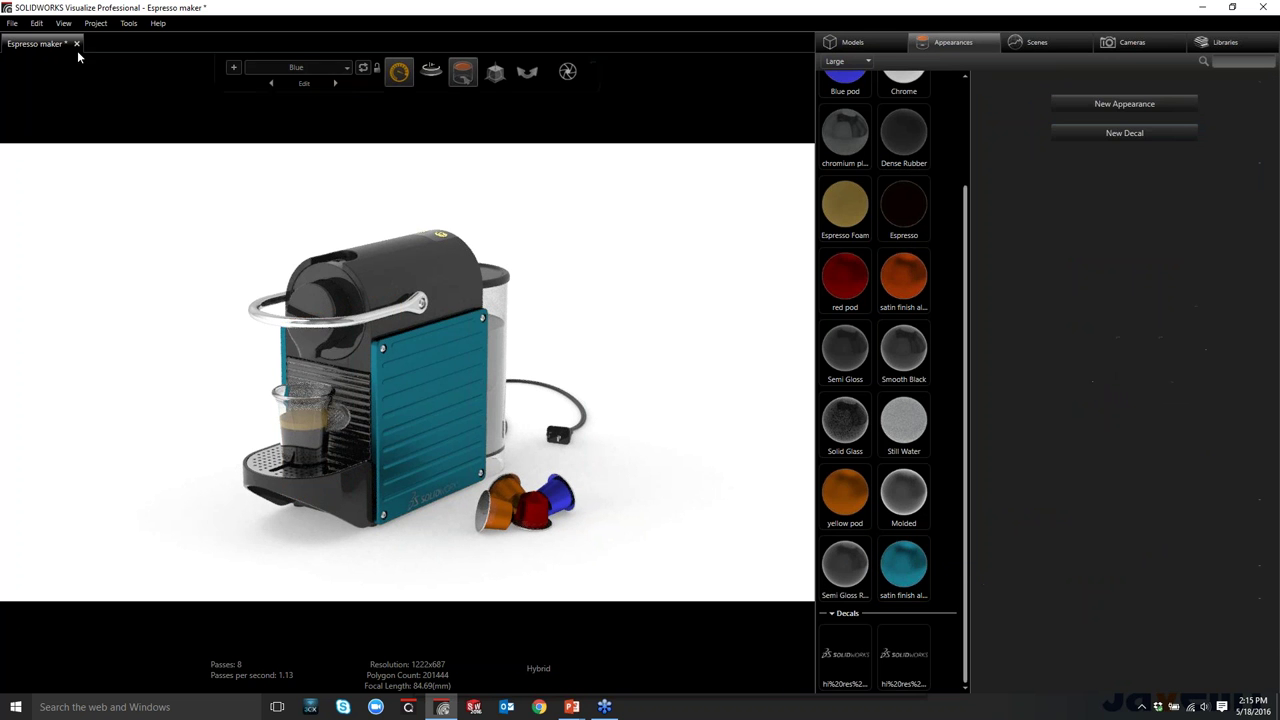
Add another configuration and name it Charcoal
click(236, 70)
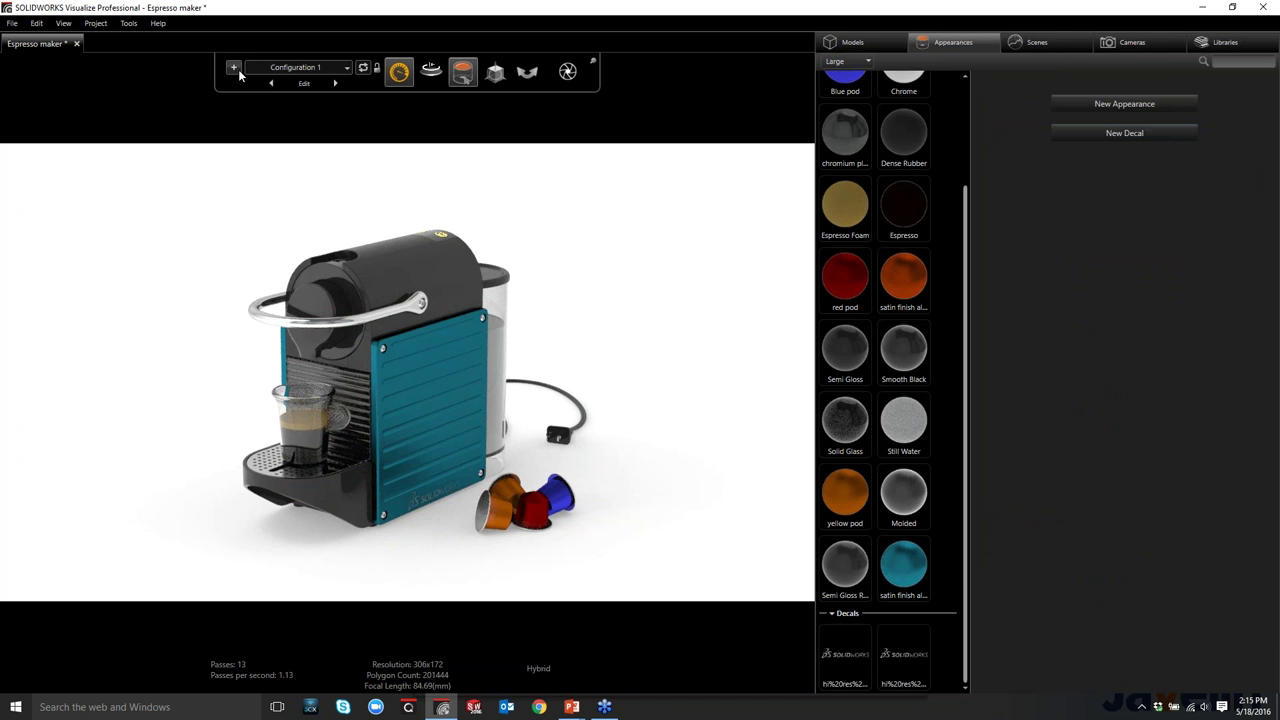
click(299, 70)
click(312, 85)
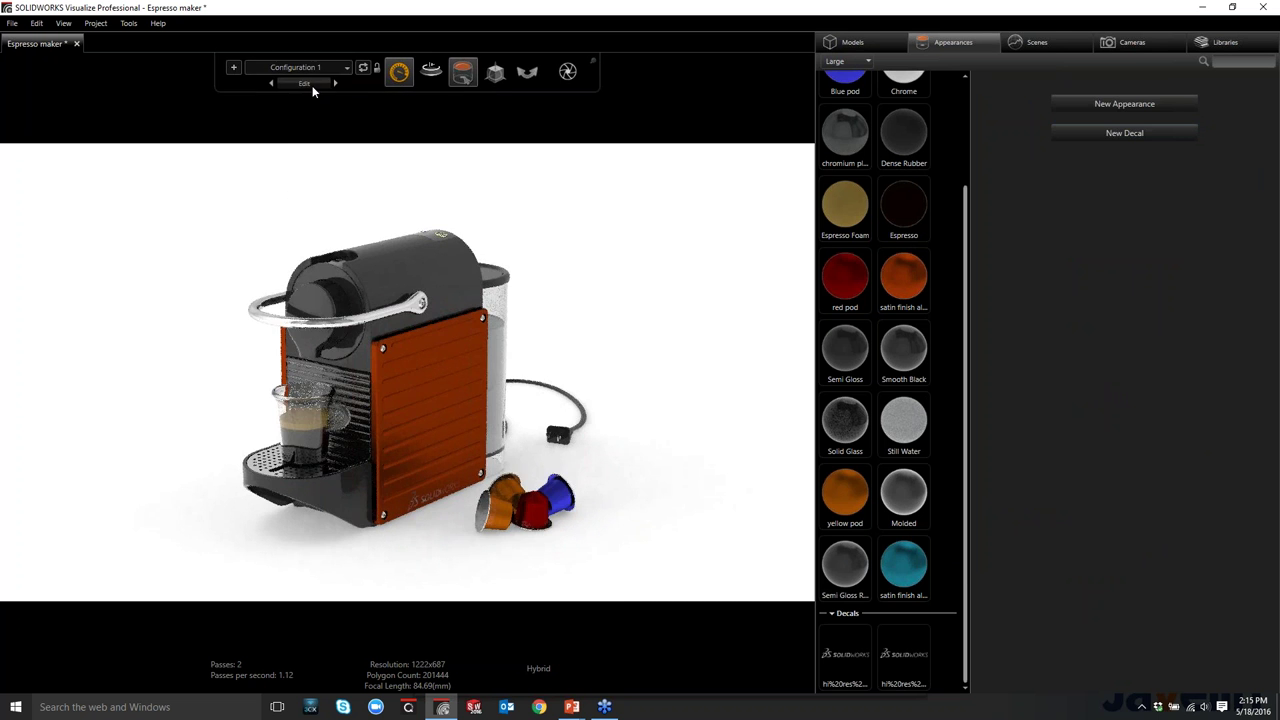
click(312, 85)
triple_click(385, 116)
text(Charcoal)
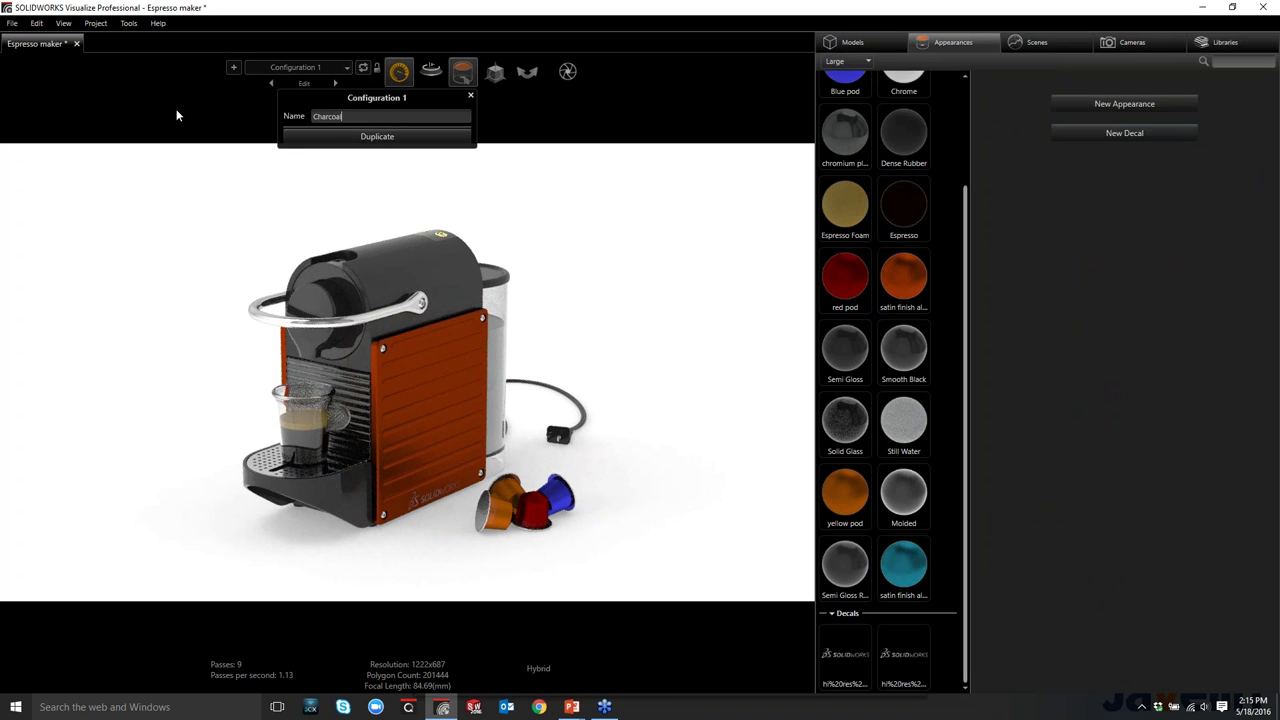
key(Return)
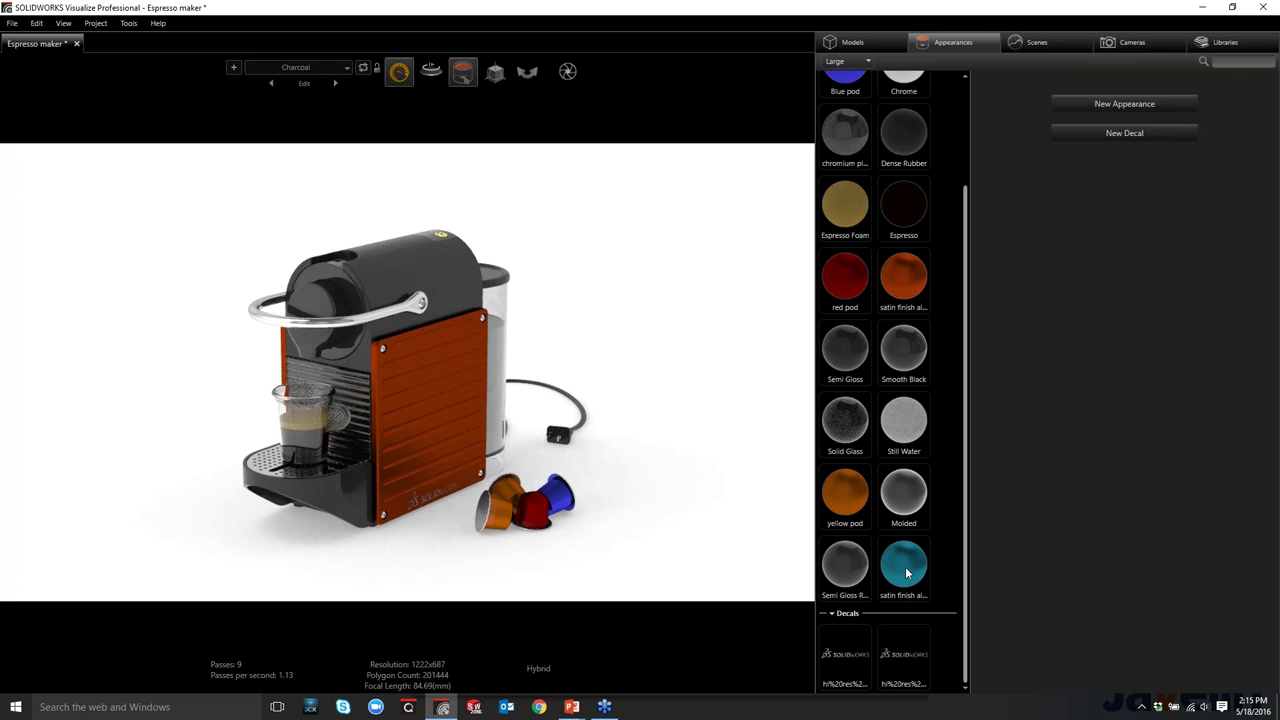
Duplicate the blue satin finish aluminum appearance and recolor the copy to a dark charcoal
drag(905, 566, 877, 622)
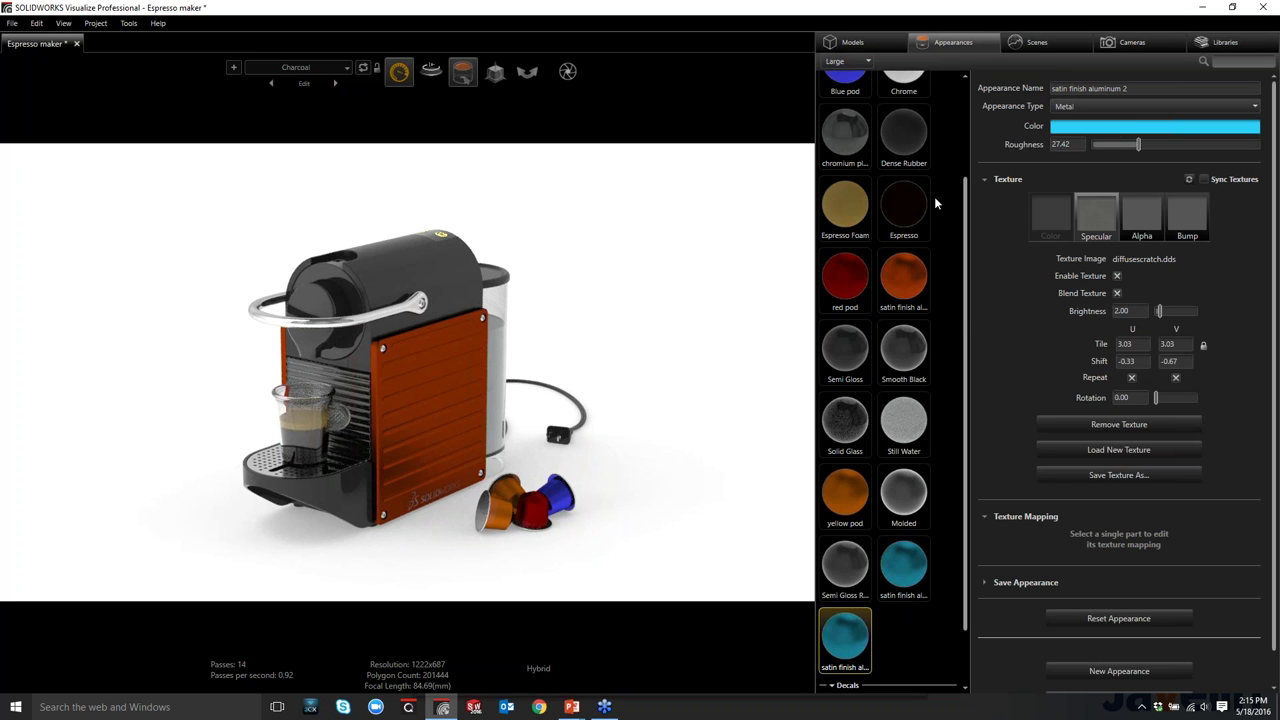
click(1117, 127)
drag(968, 167, 953, 175)
Apply the charcoal satin finish aluminum to the espresso maker's side panels and set it in the current Charcoal configuration
drag(848, 640, 440, 396)
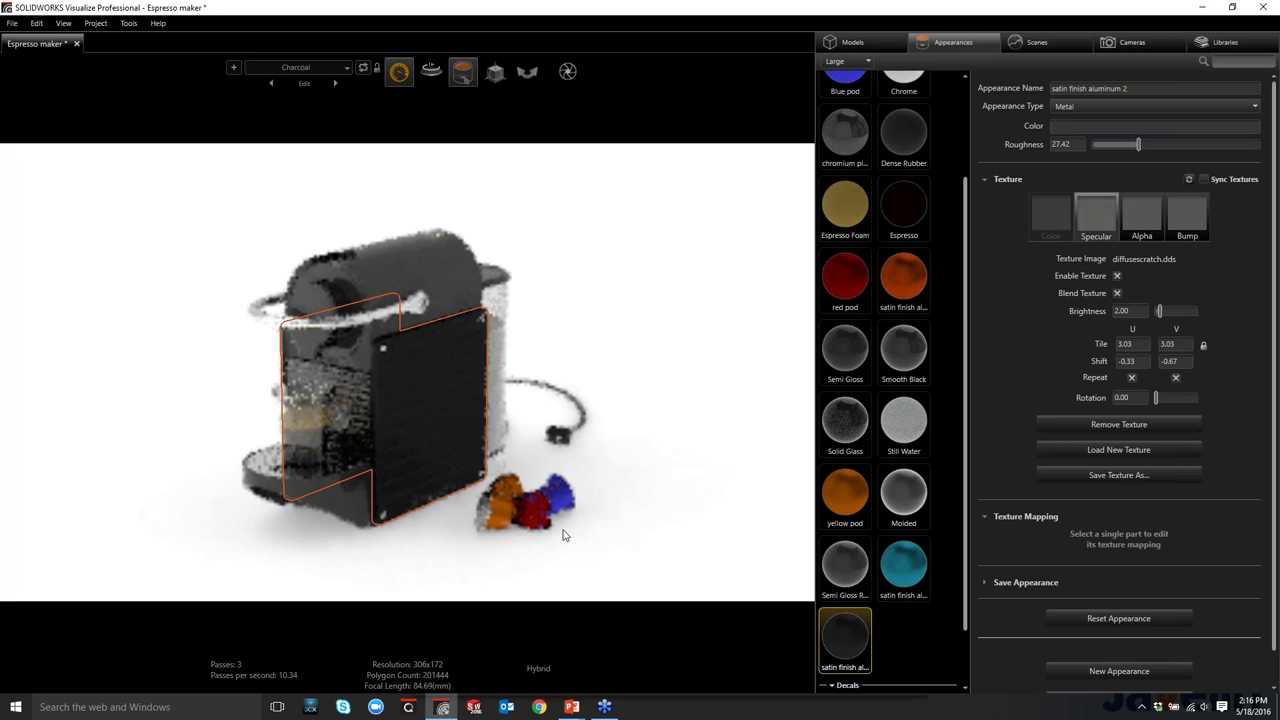
right_click(840, 628)
mouse_move(991, 610)
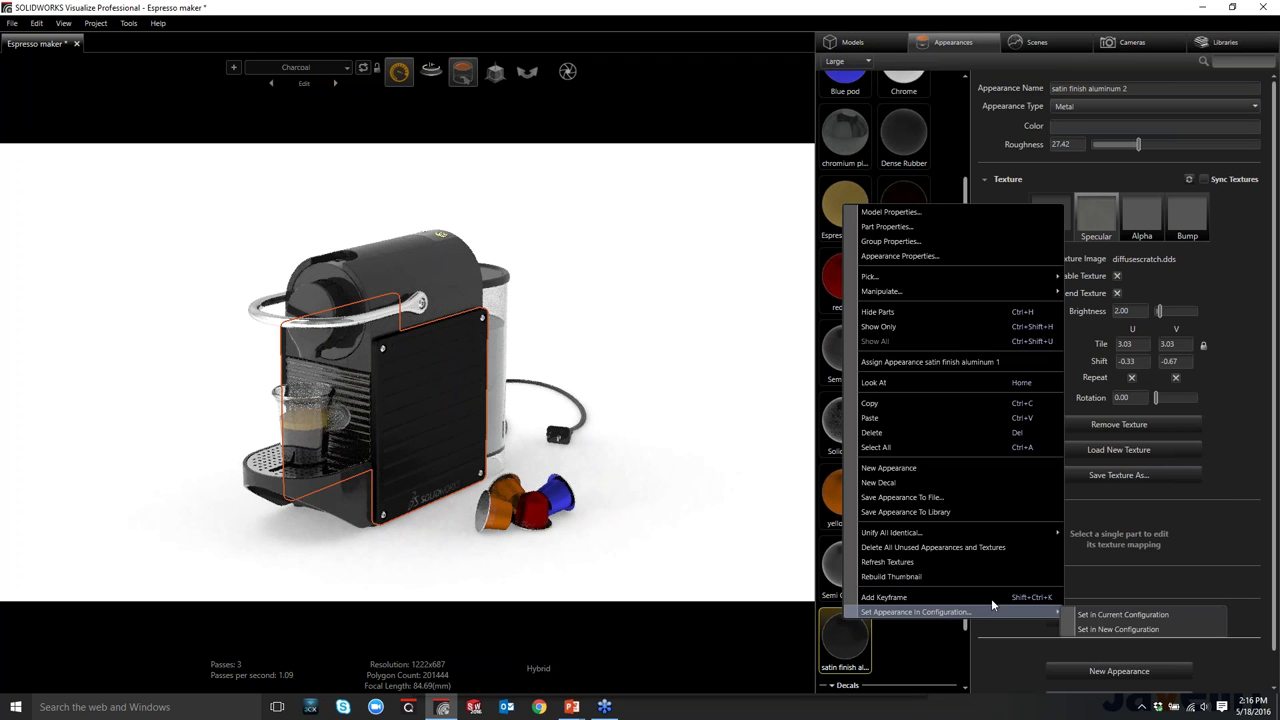
click(1100, 615)
Cycle through the Orange, Blue and Charcoal configurations to compare the side panel colors
click(336, 83)
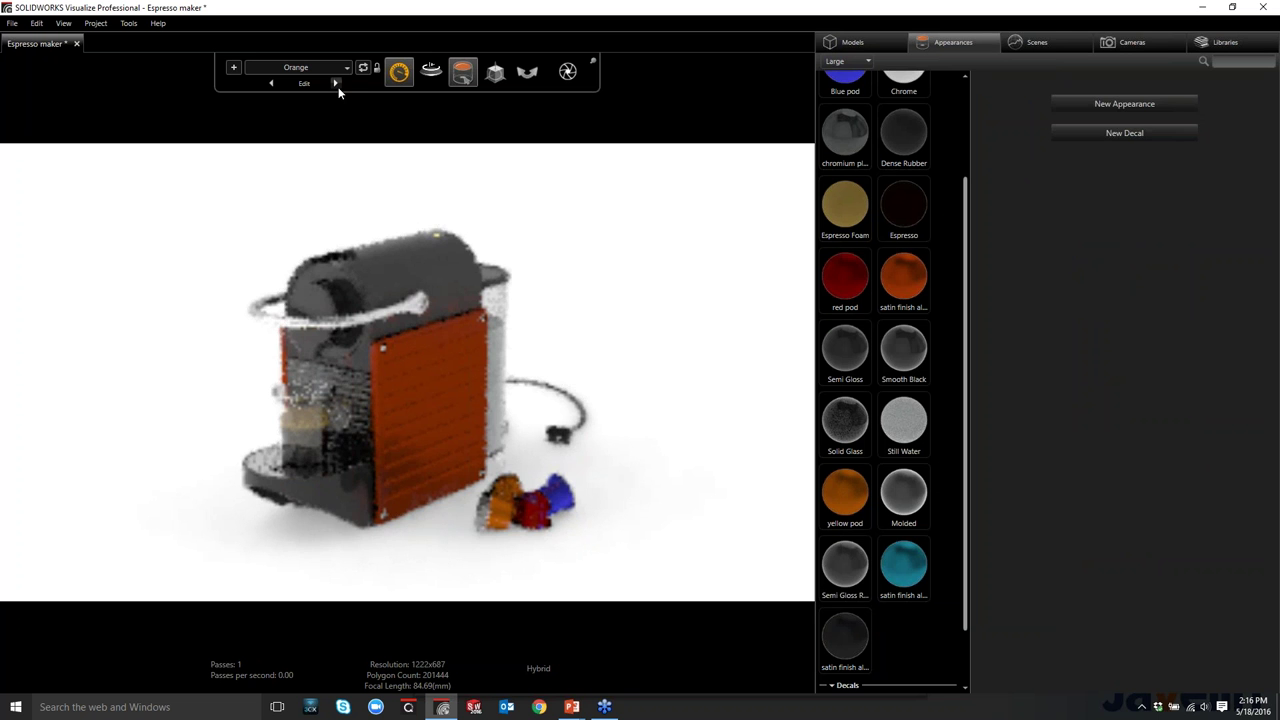
click(336, 83)
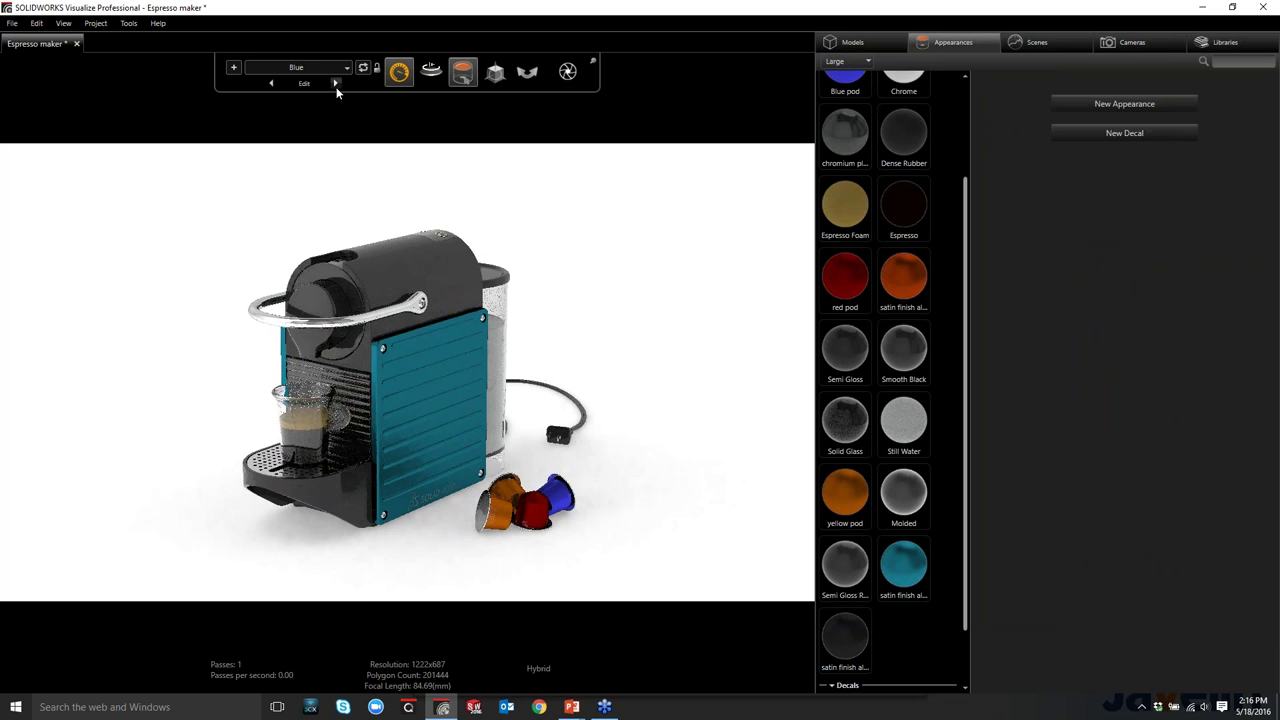
click(336, 83)
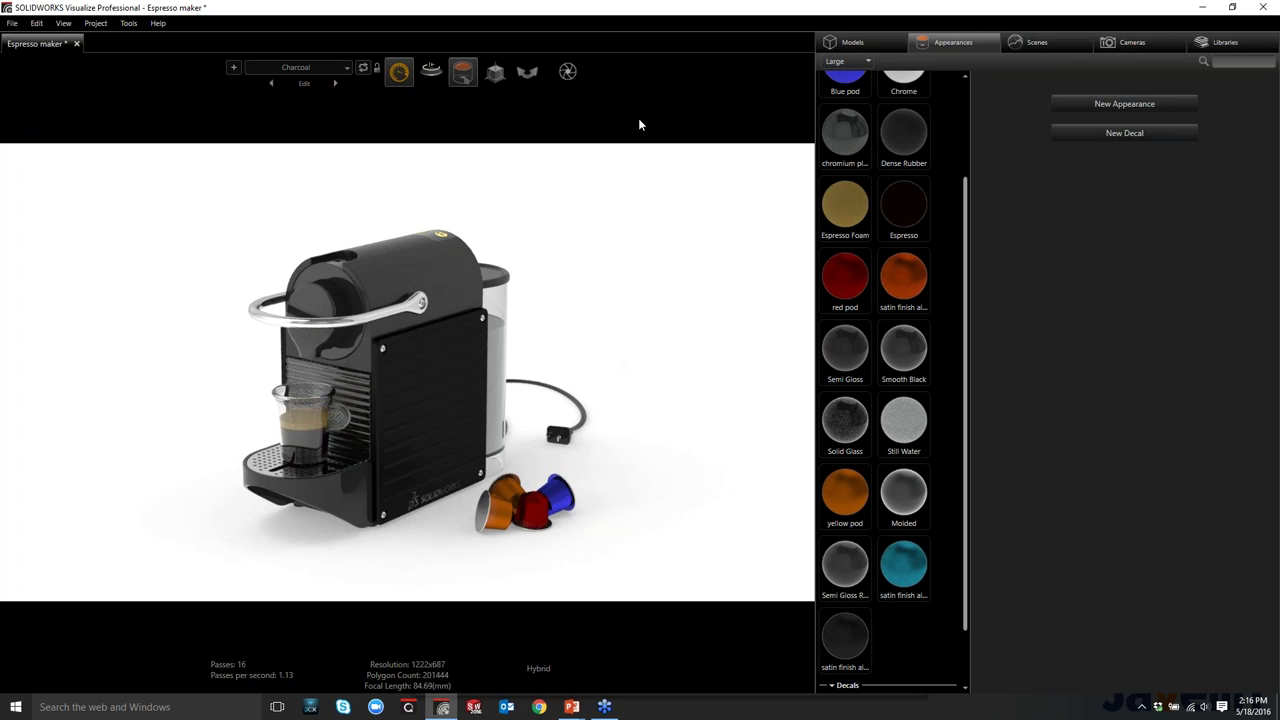
Review the render output settings and the available output modes, closing the output tools without rendering
mouse_move(565, 74)
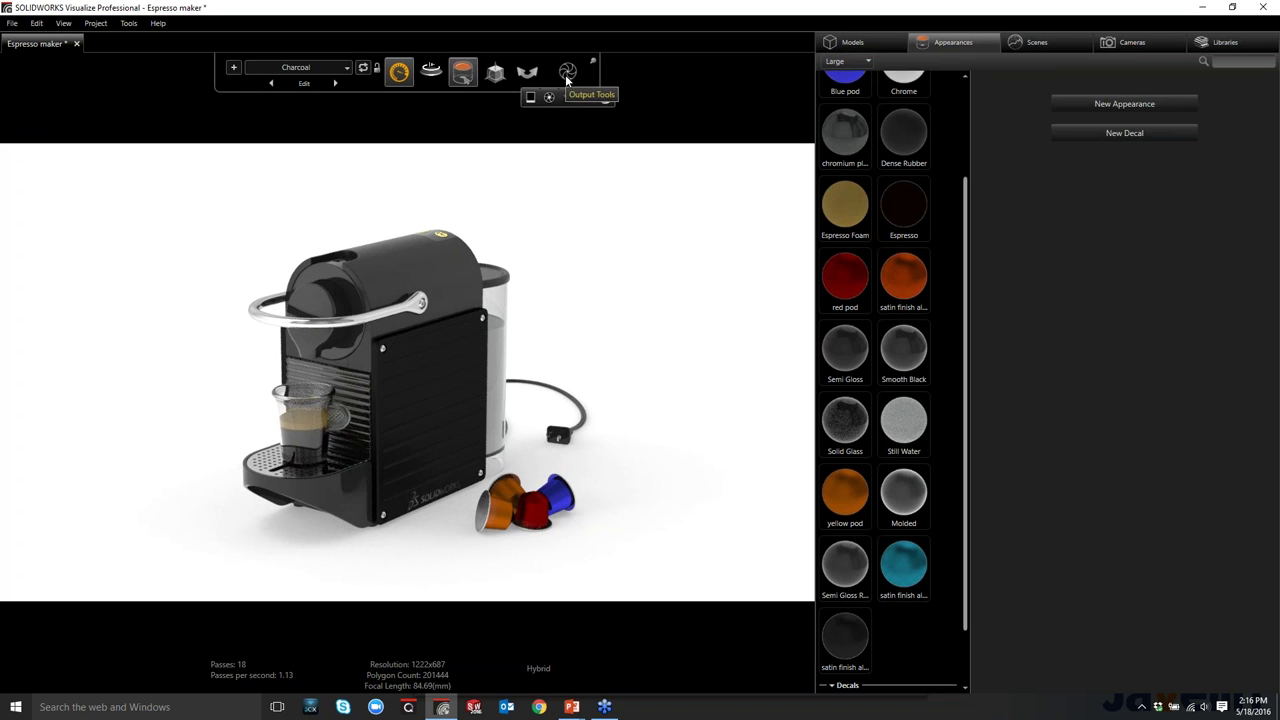
click(565, 74)
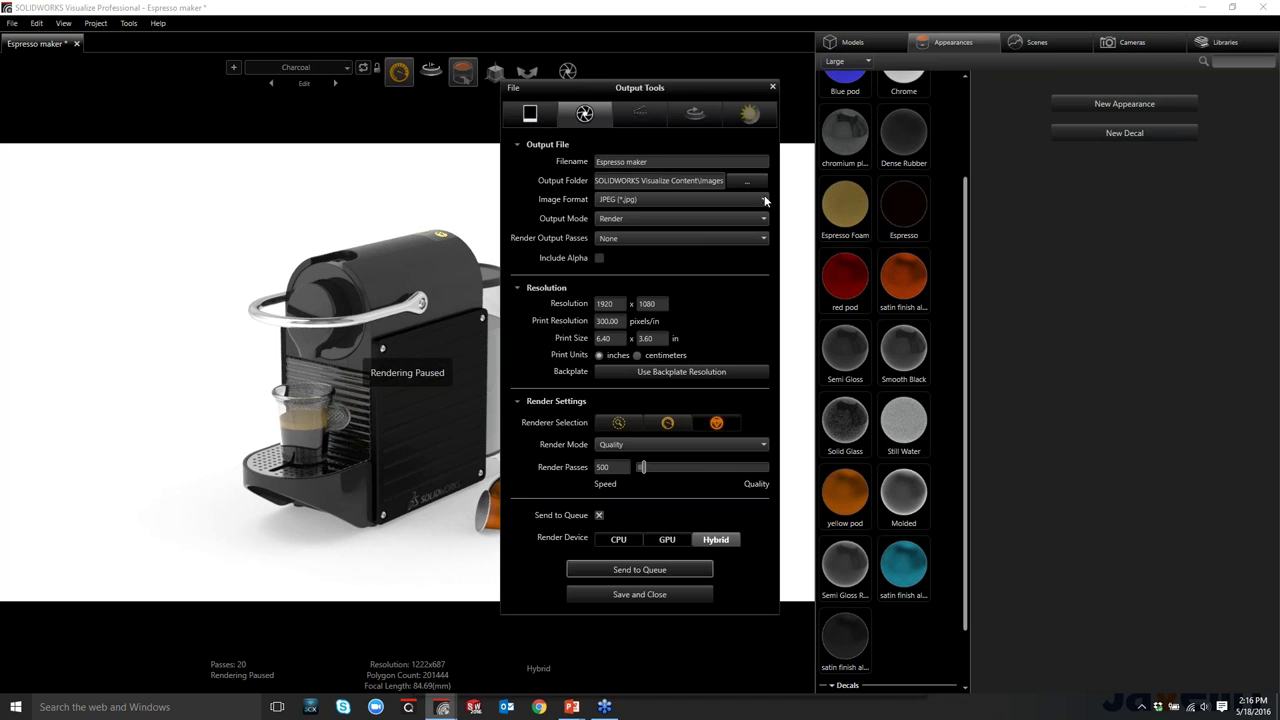
click(651, 222)
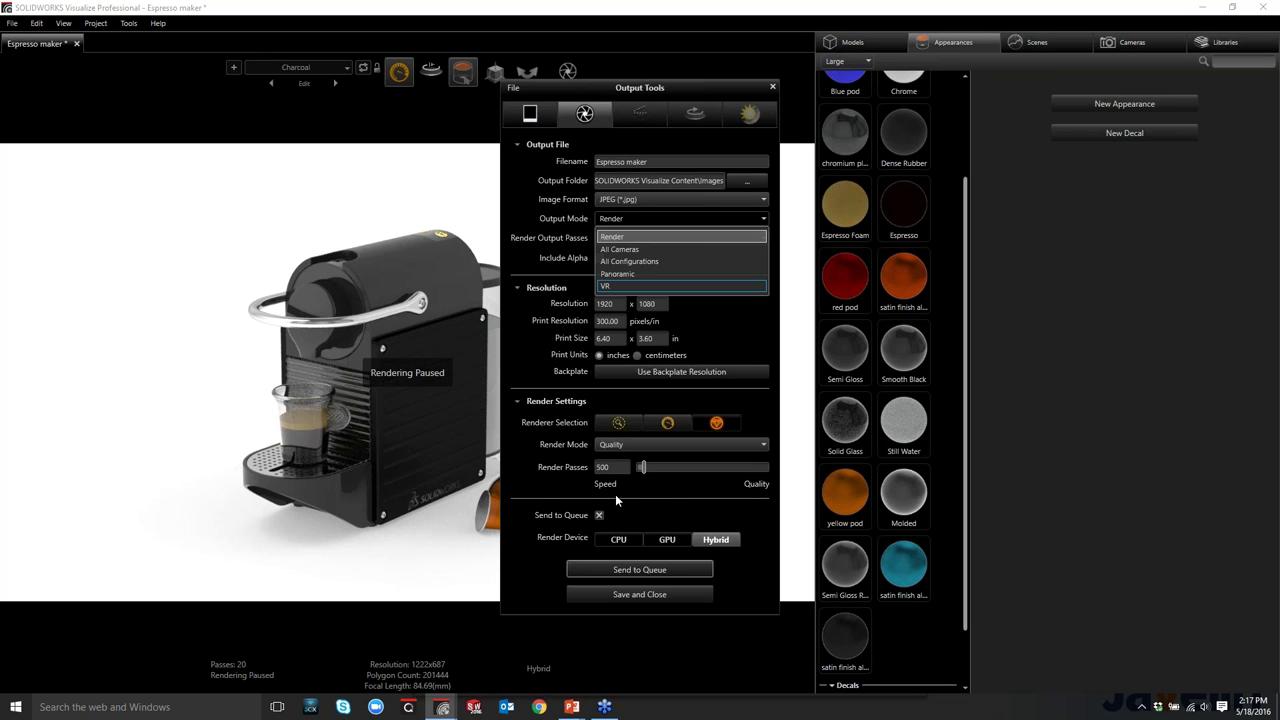
click(405, 181)
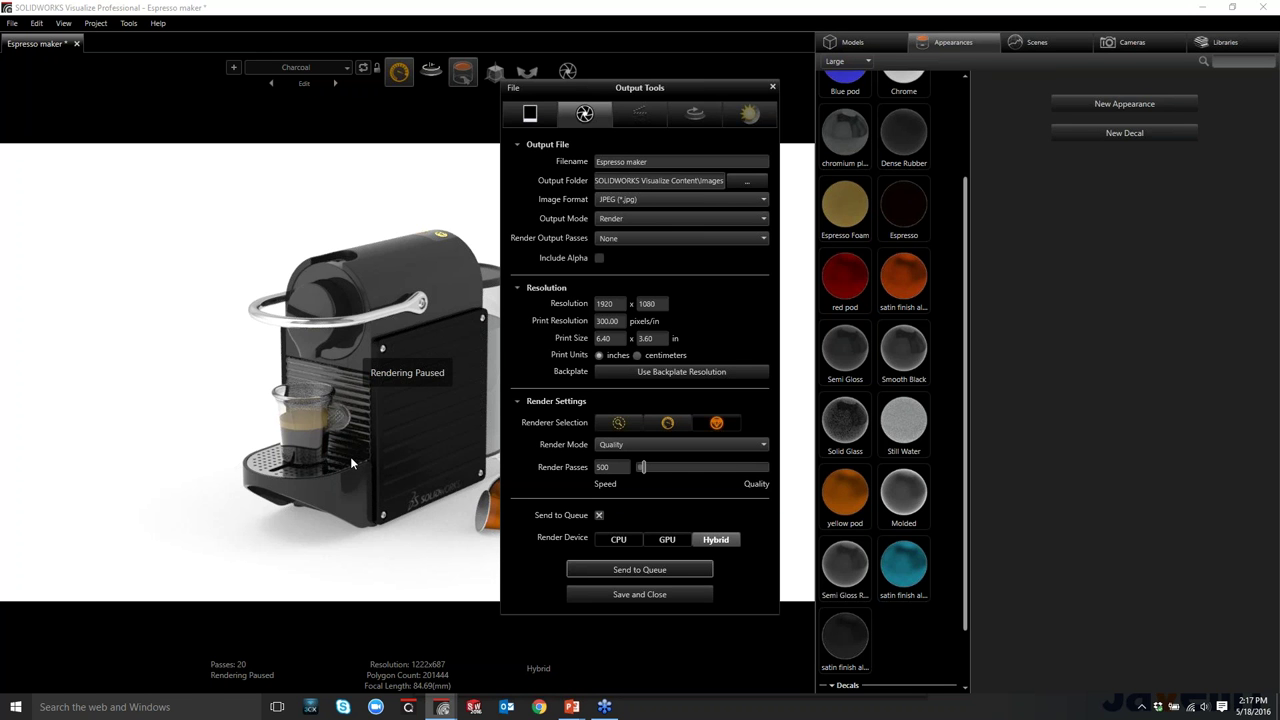
click(773, 89)
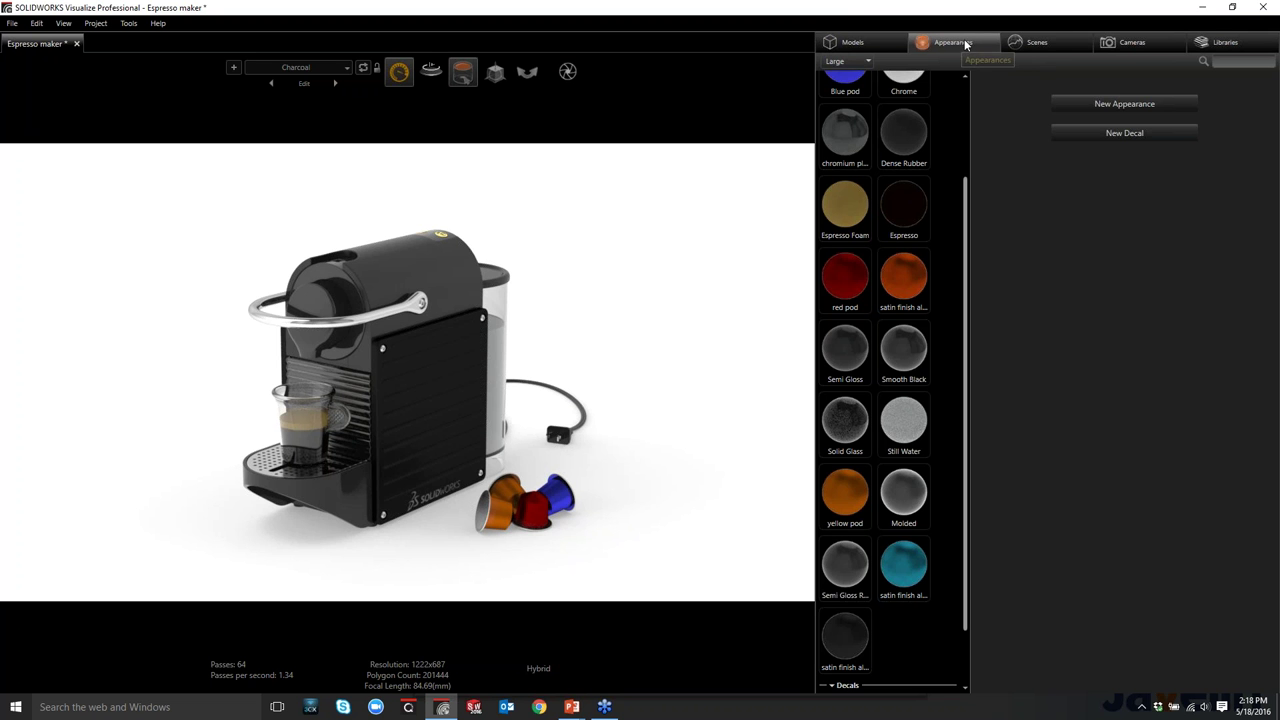
Switch the scene's environment from 2015 demo scene to Chrome Studio
click(1031, 48)
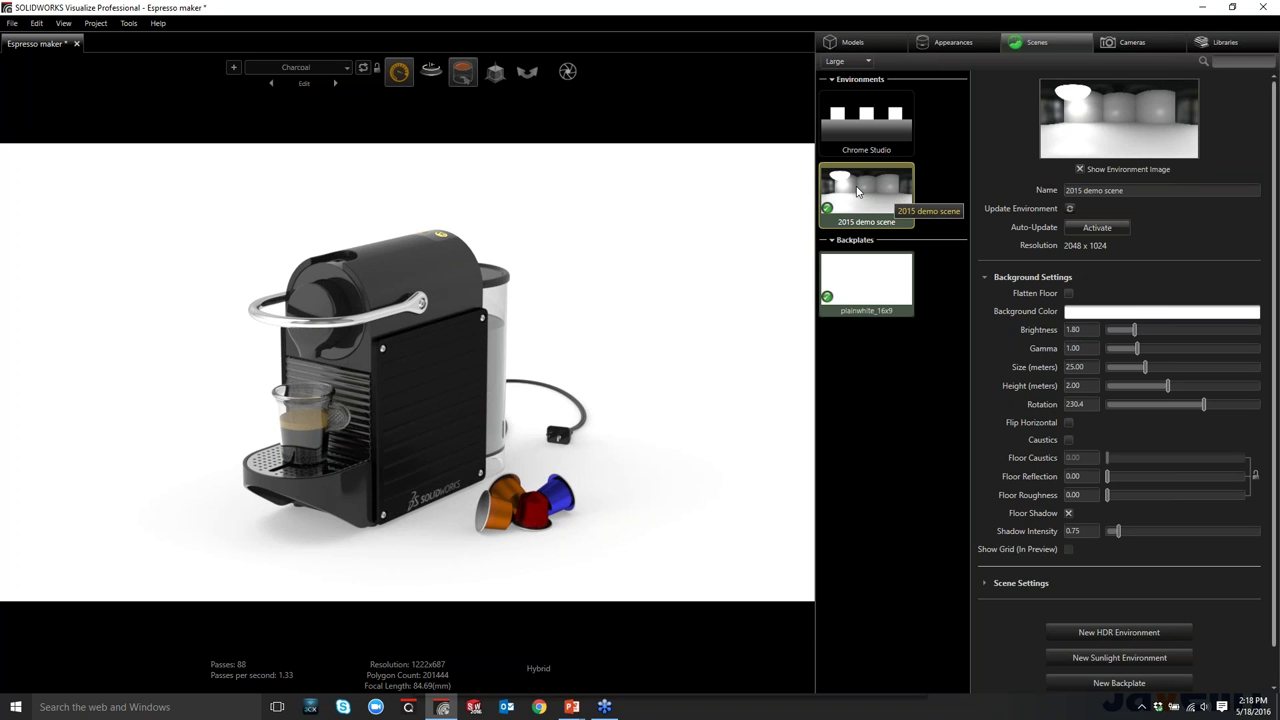
click(887, 127)
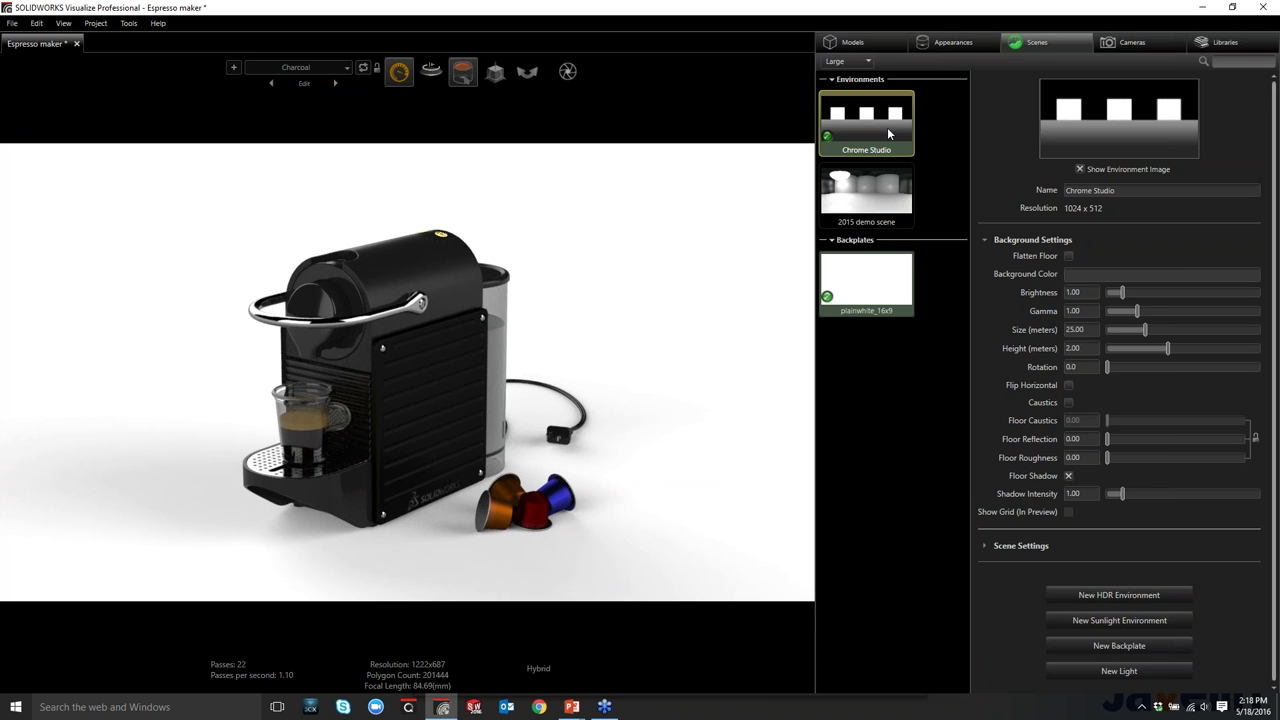
Add the German Dirt Road environment from the environments library to the scene
click(1224, 48)
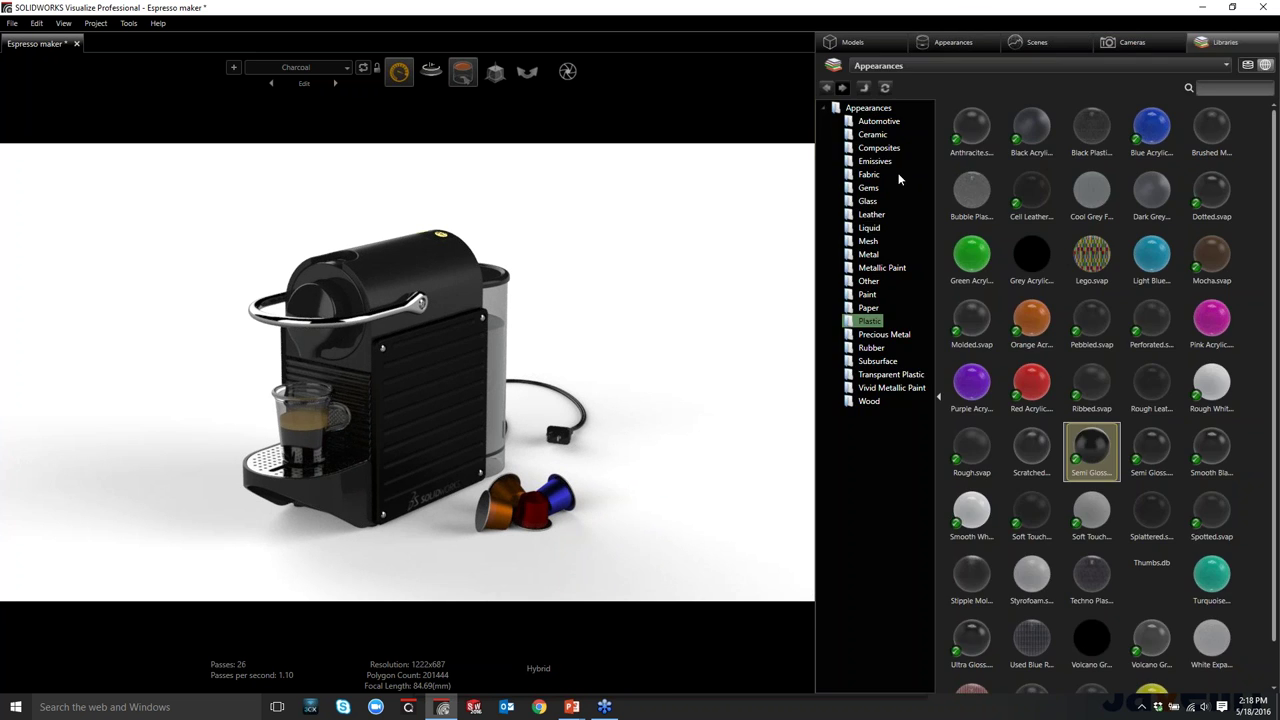
click(893, 66)
click(885, 97)
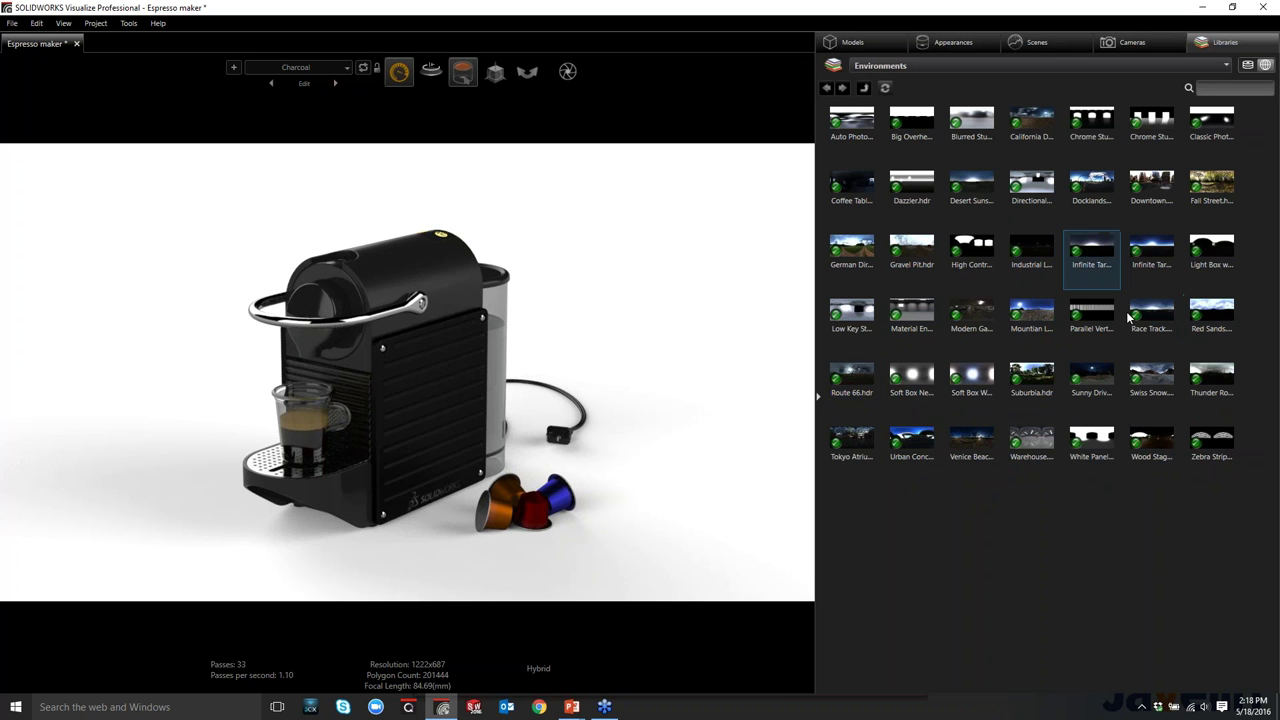
drag(860, 278, 686, 271)
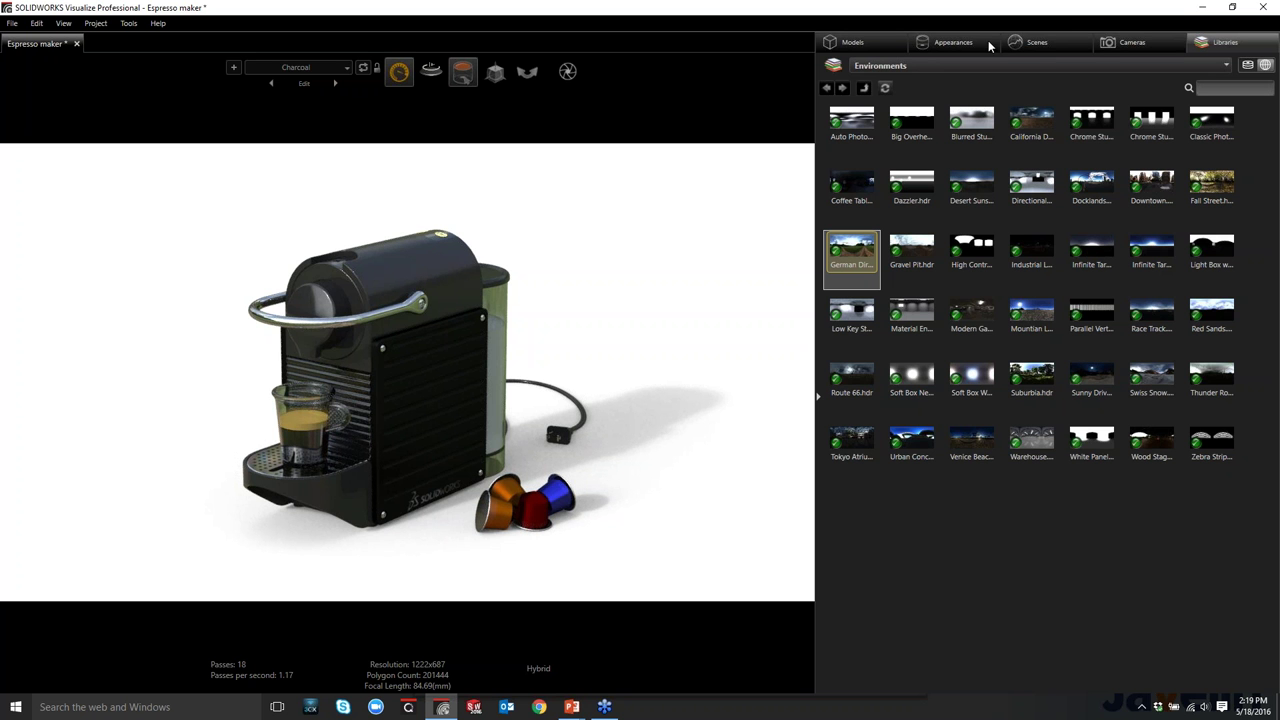
Make Chrome Studio the active environment again in place of German Dirt Road
click(950, 45)
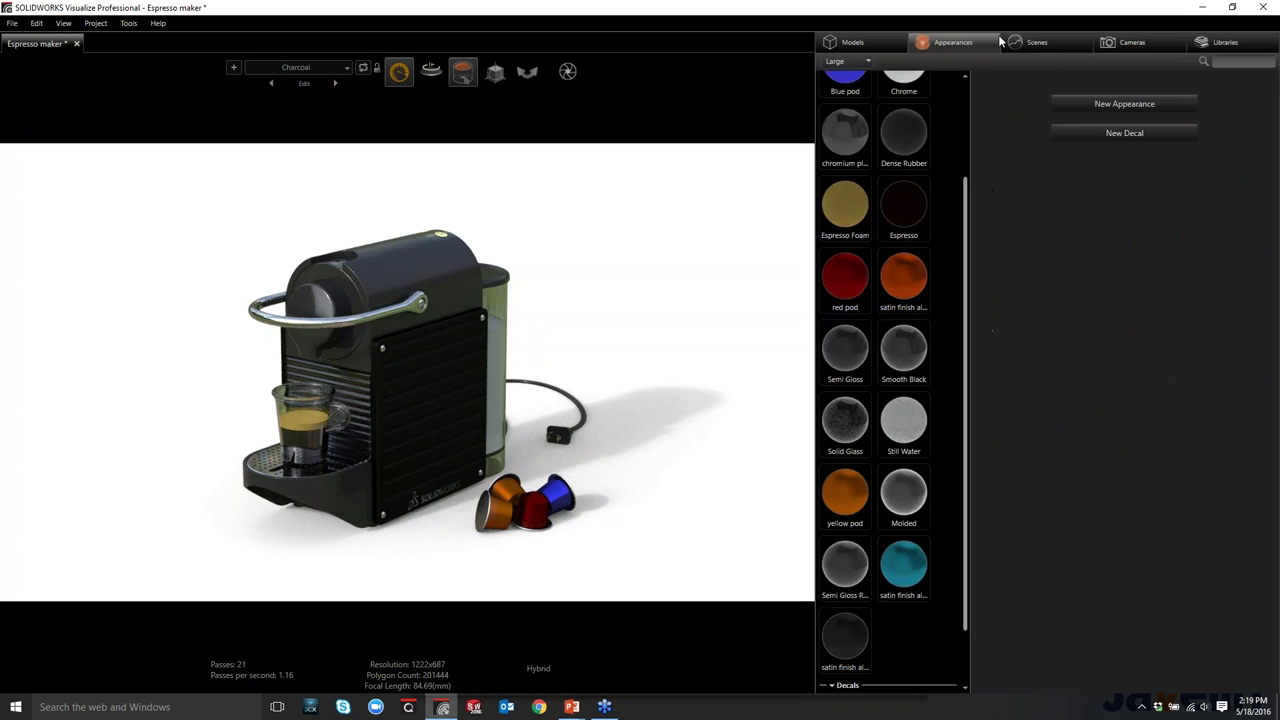
click(1030, 42)
click(875, 132)
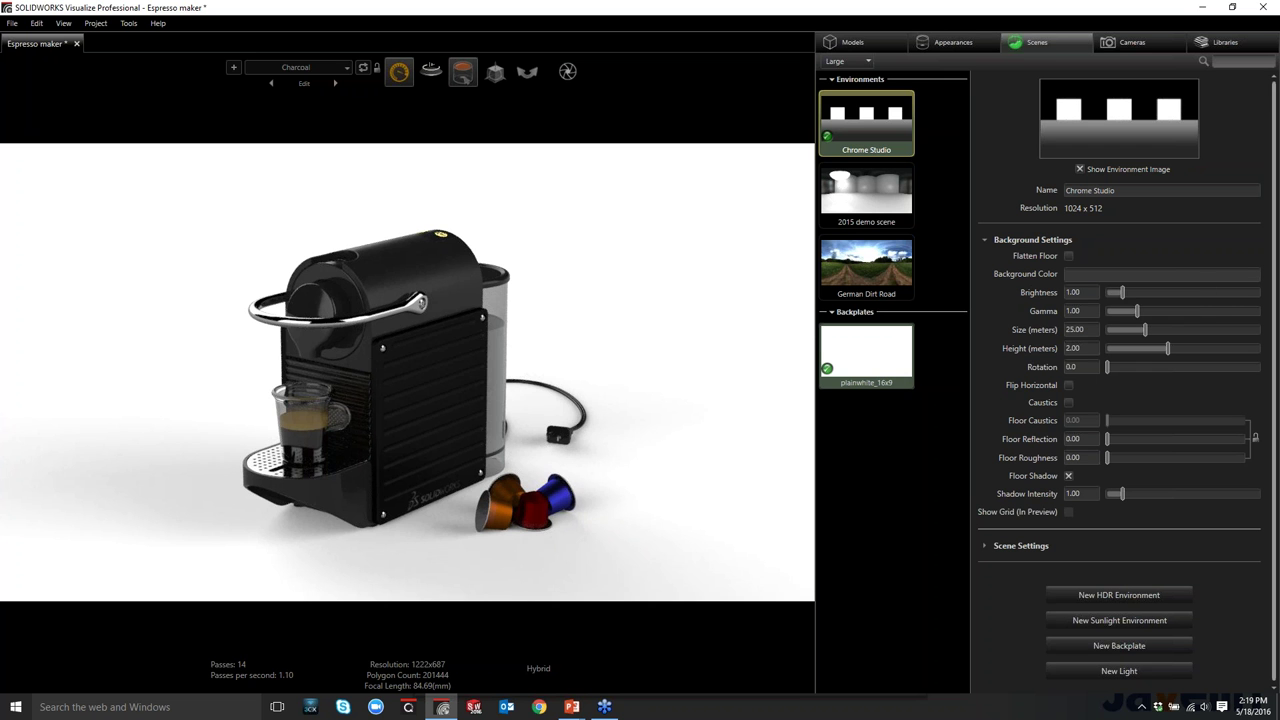
Raise the Chrome Studio environment's brightness to 1.22 and rotate it to about 57.9
drag(1123, 292, 1126, 292)
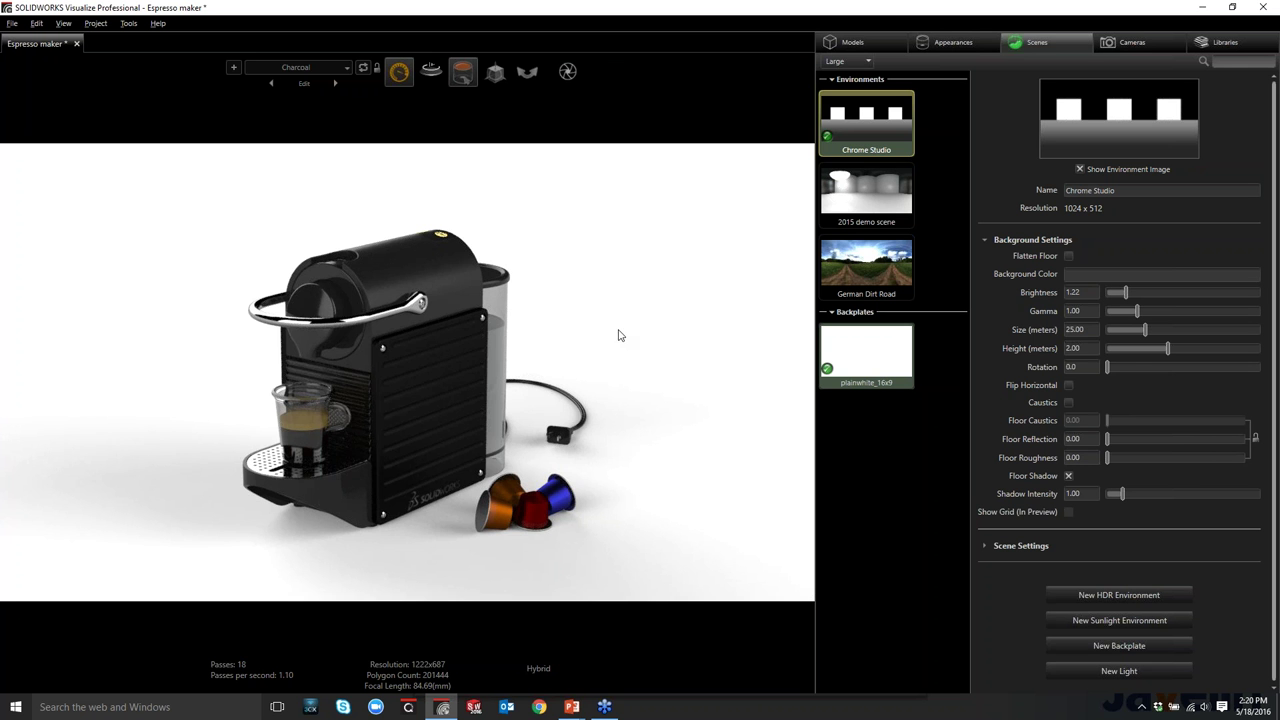
ctrl+shift+drag(566, 335, 340, 427)
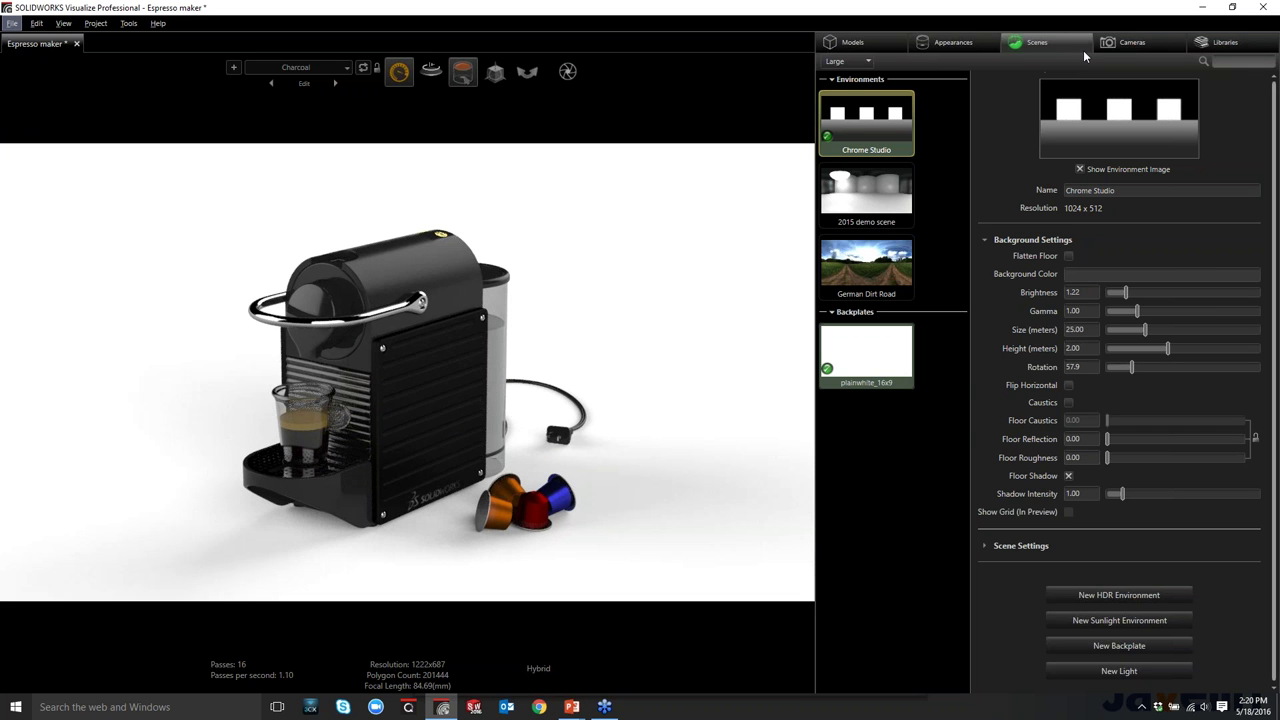
Duplicate the Default Camera, activate the copy and rename it Post
click(1135, 44)
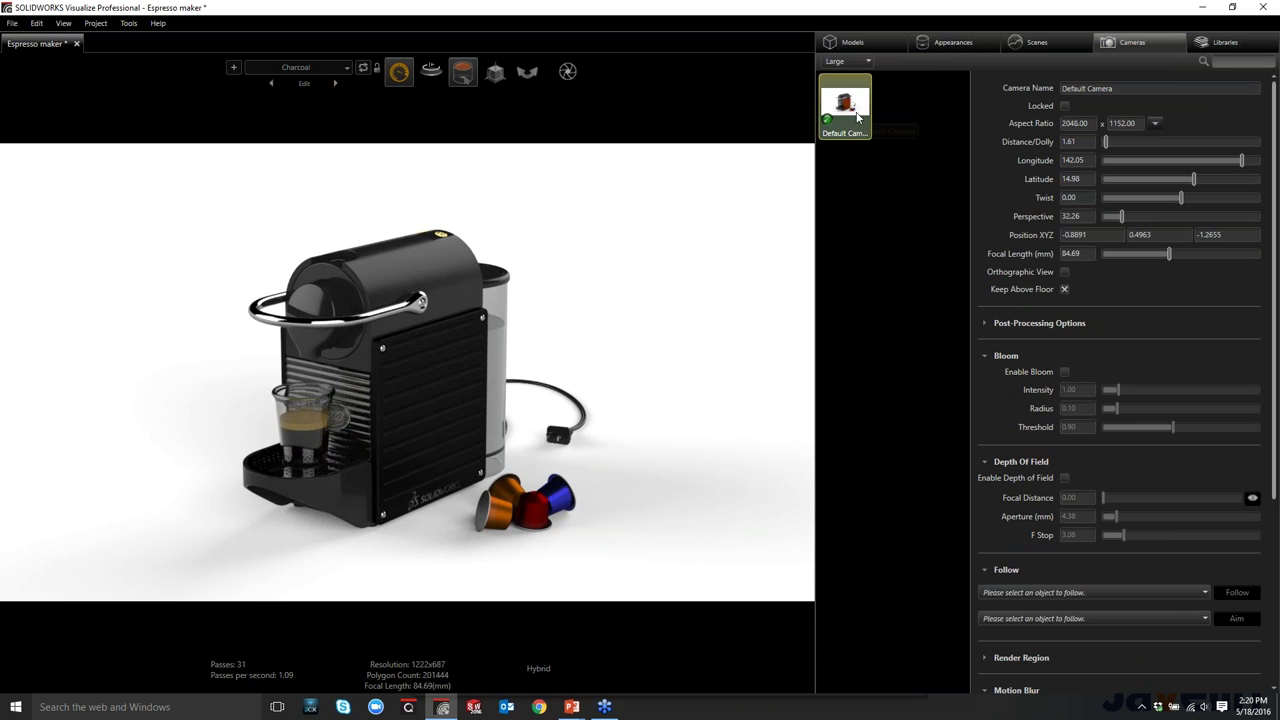
key(ctrl+c)
key(ctrl+v)
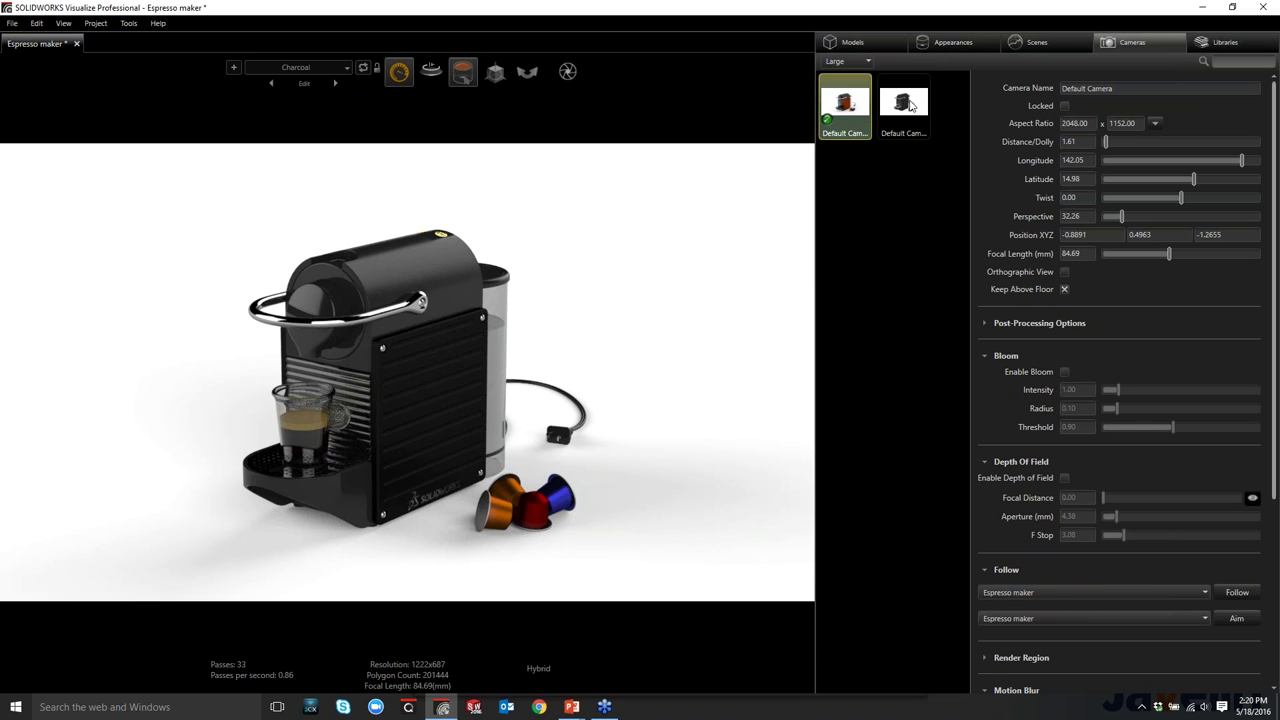
click(910, 104)
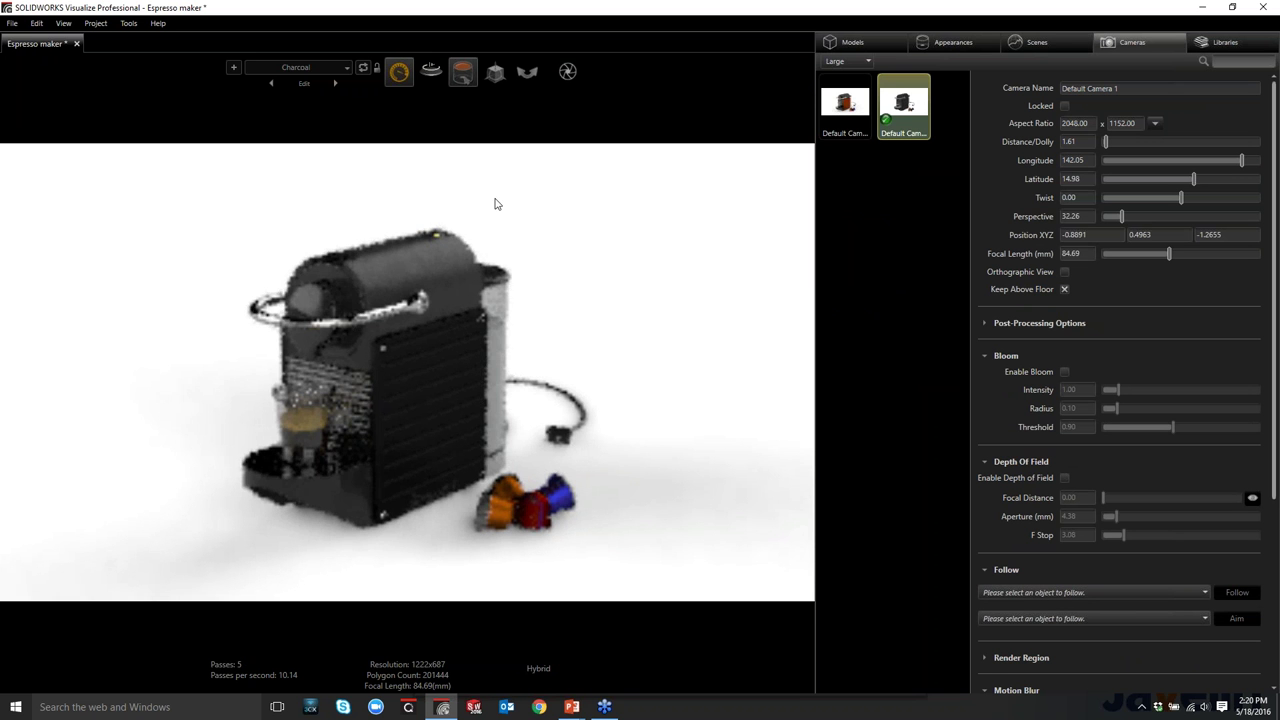
click(1089, 88)
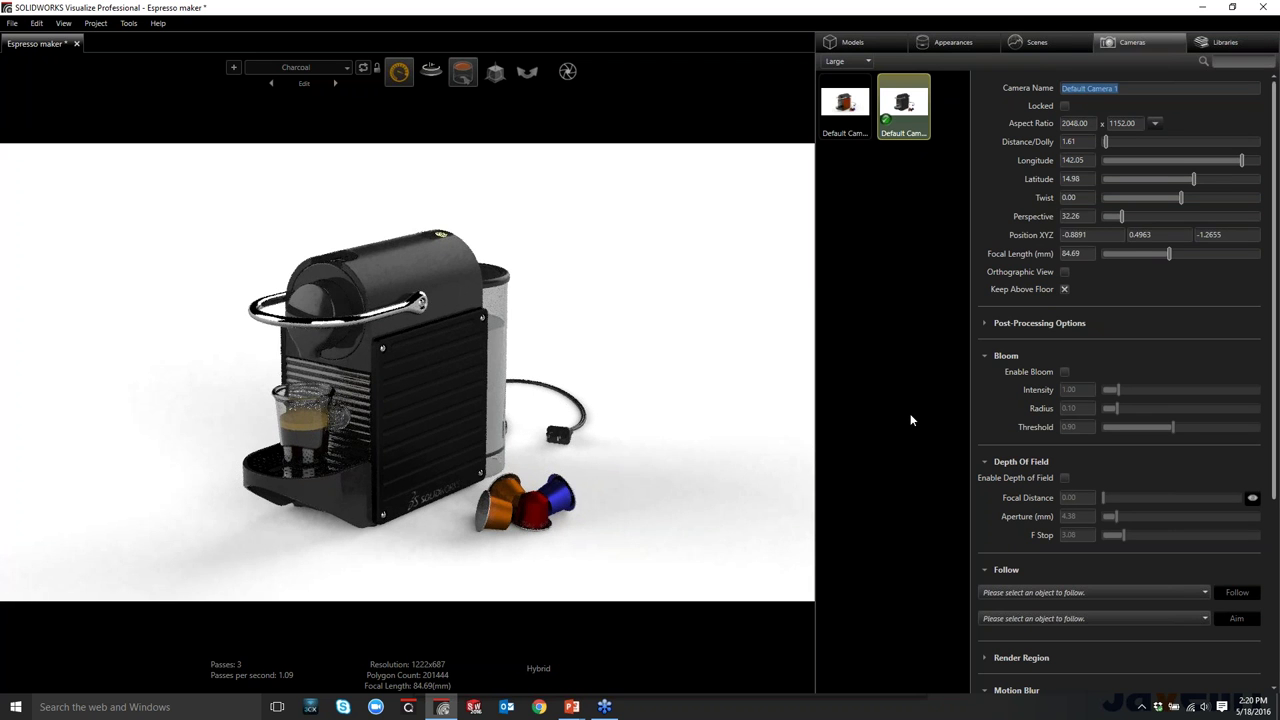
text(Post)
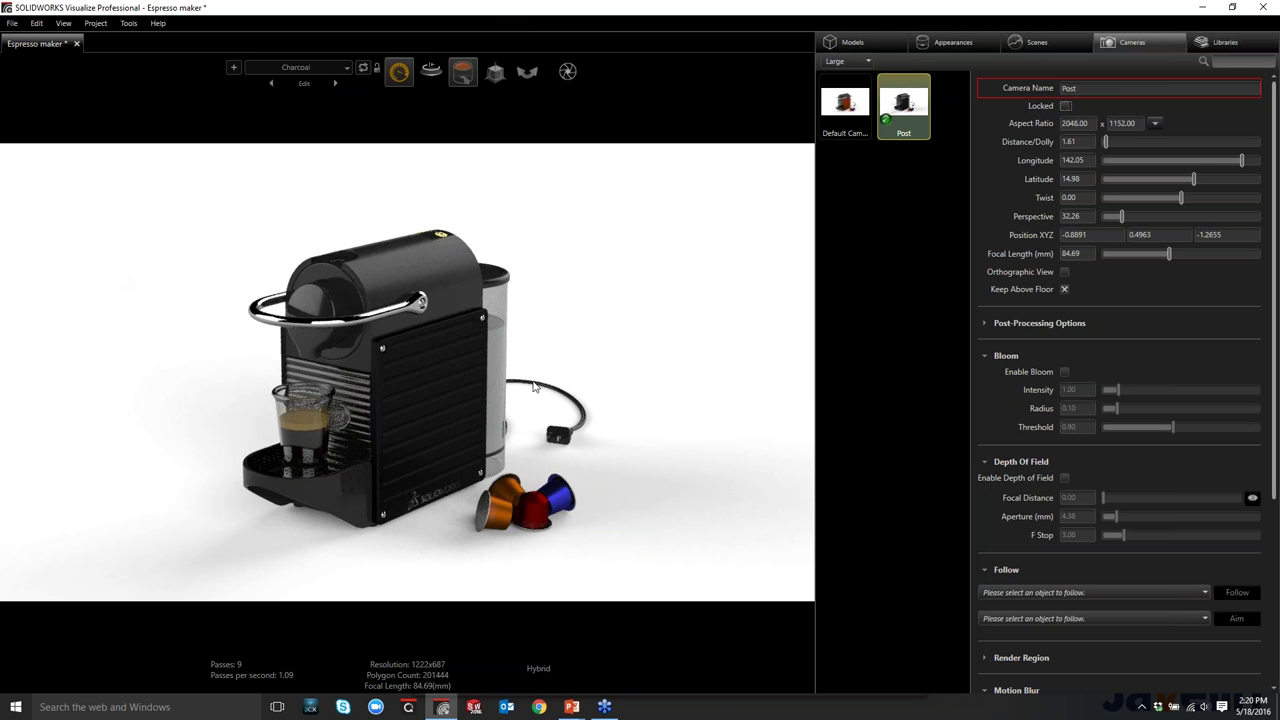
Reframe the Post camera to longitude about 140.16, latitude 16.87 and focal length 75.24 mm, and compare it with the Default Camera
drag(298, 561, 320, 483)
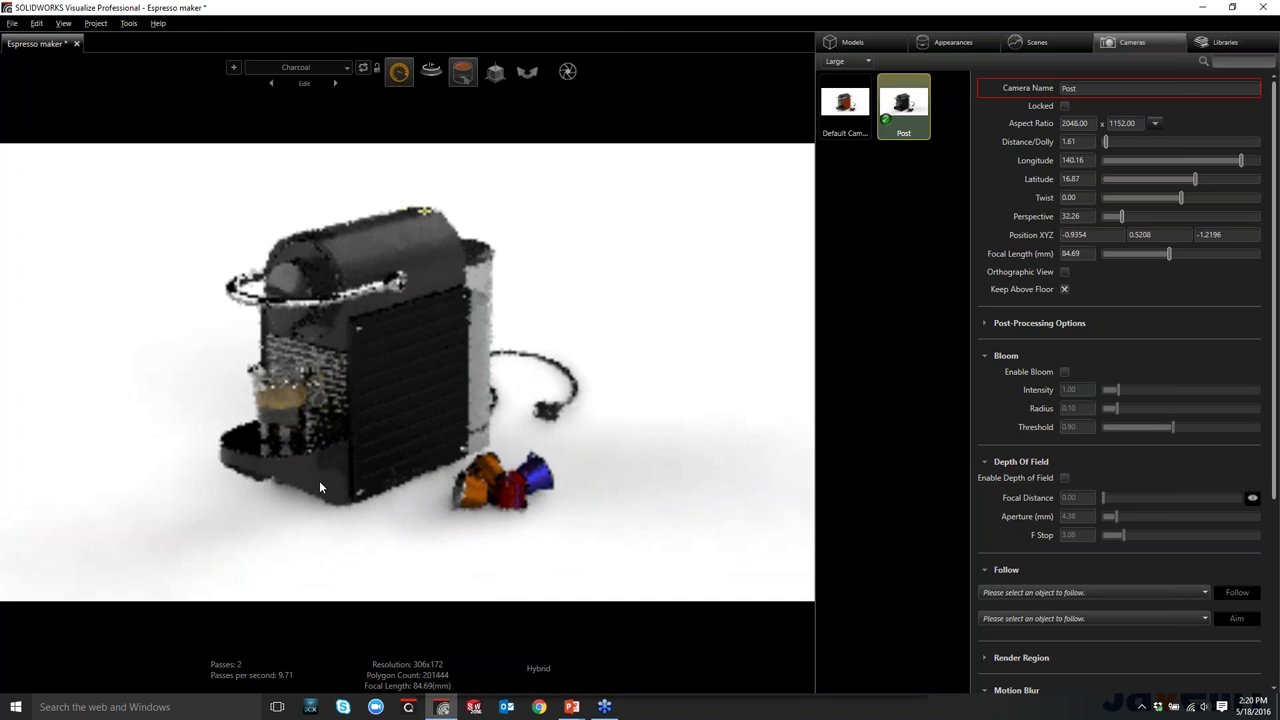
scroll(320, 495, up, 3)
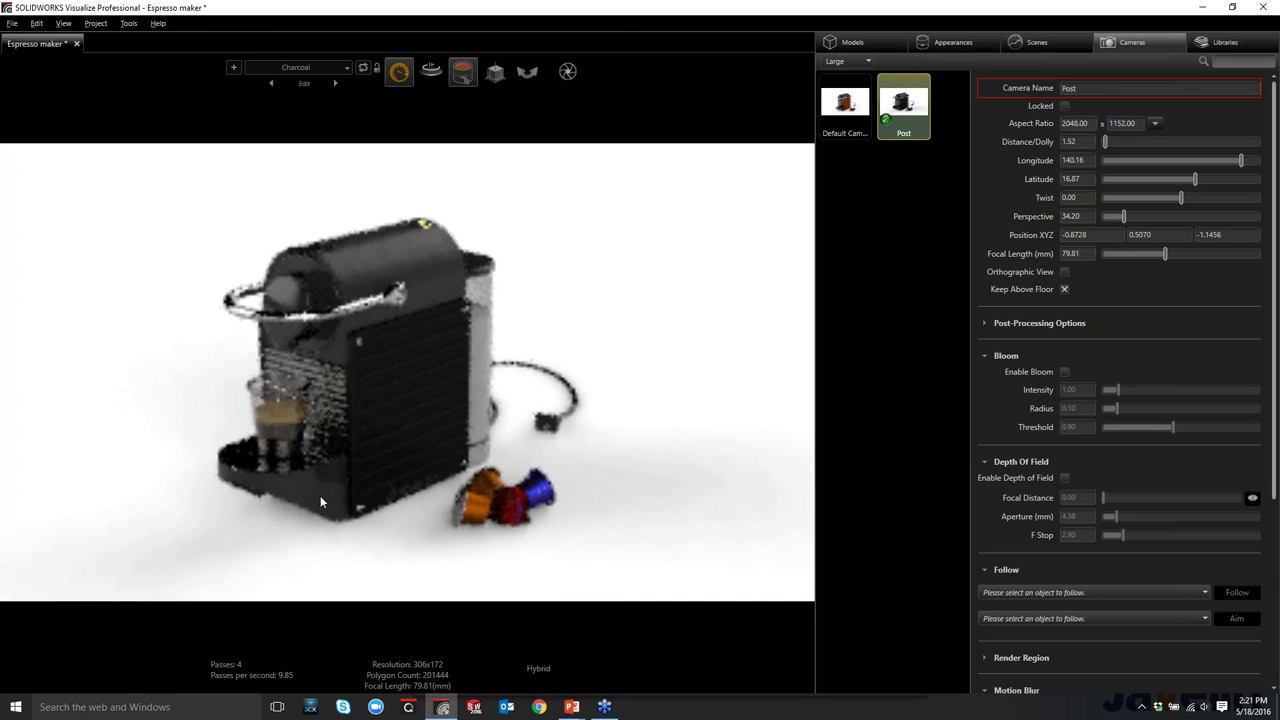
click(910, 147)
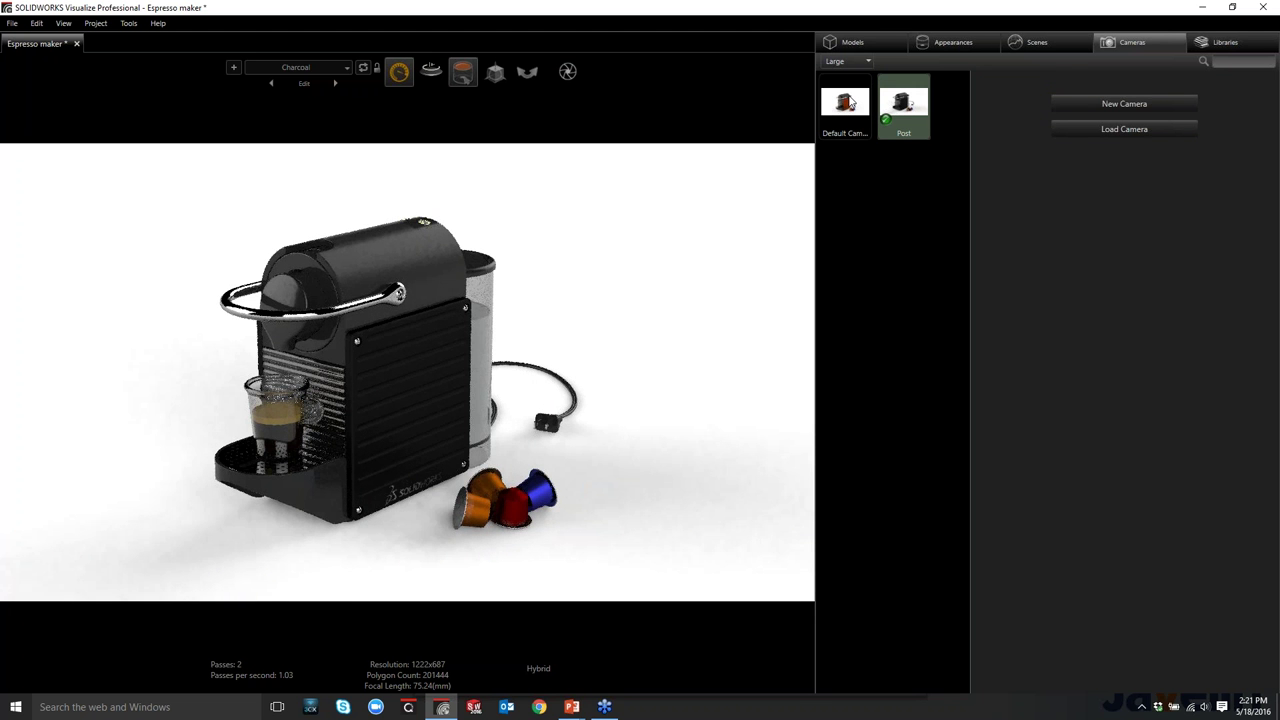
double_click(850, 103)
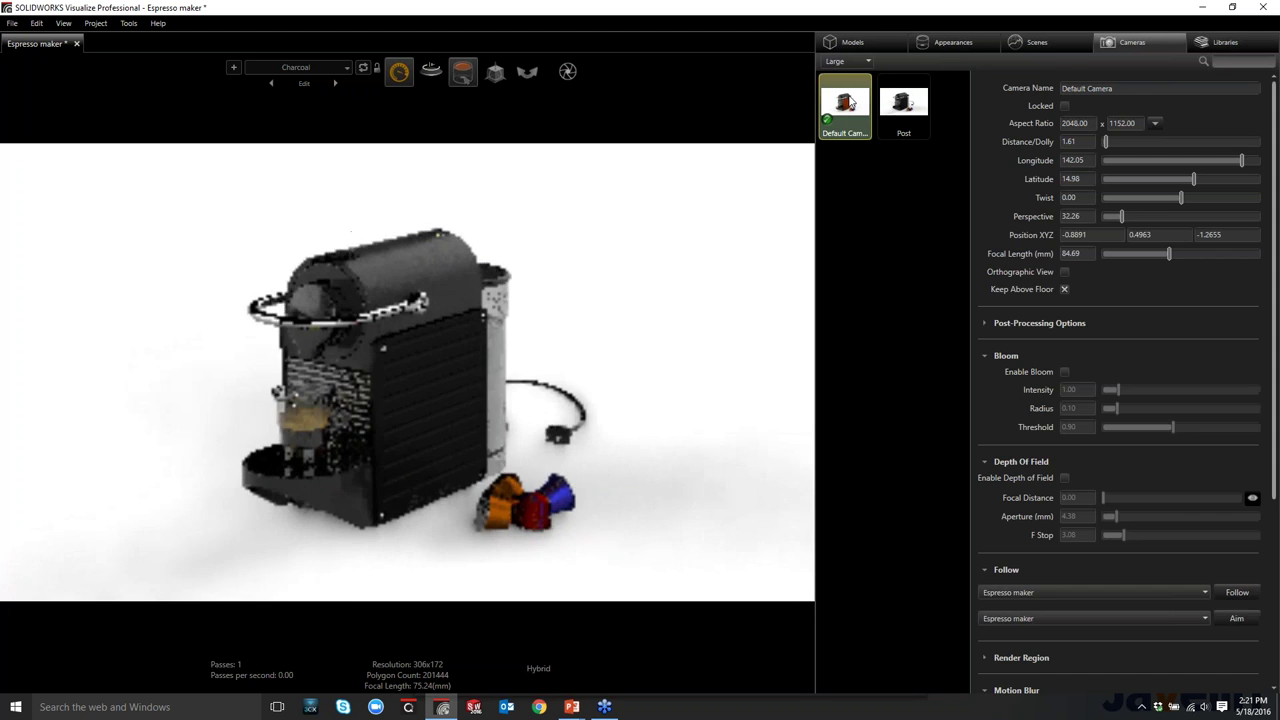
double_click(911, 108)
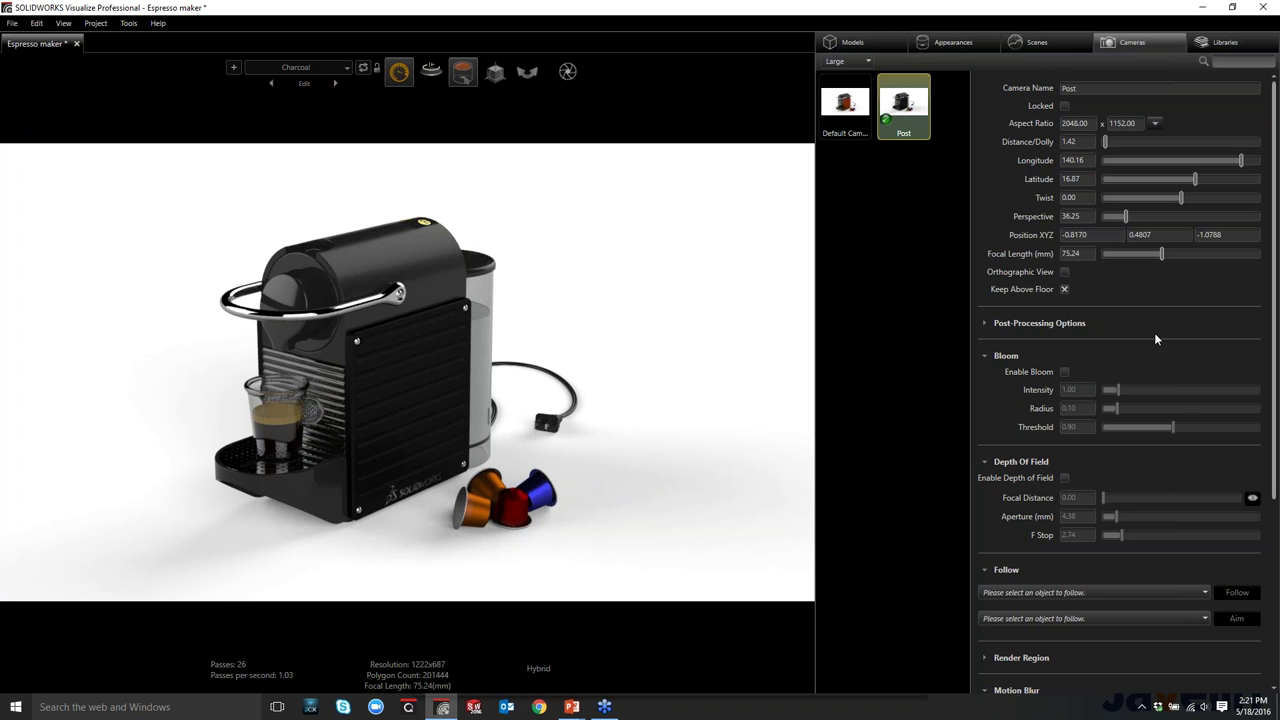
Enable post-processing on the Post camera with vignette 13.39, darken 0.03 and exposure 1.13
click(1017, 324)
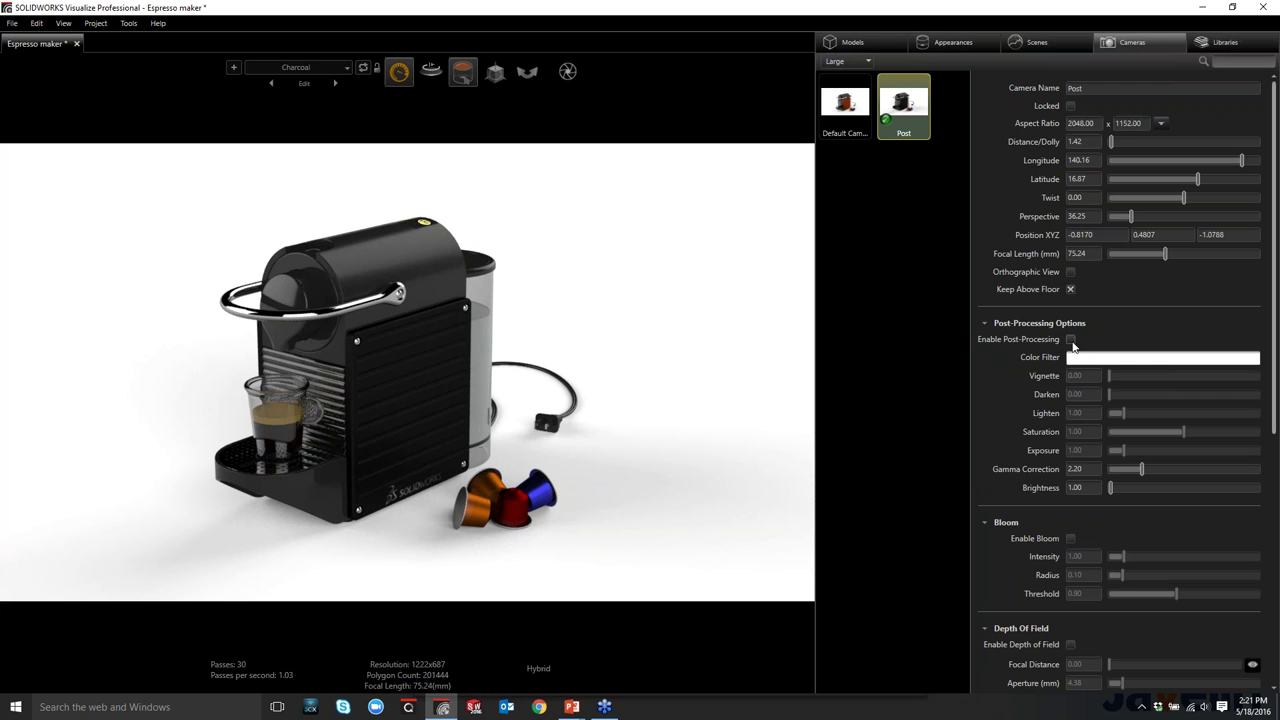
click(1070, 340)
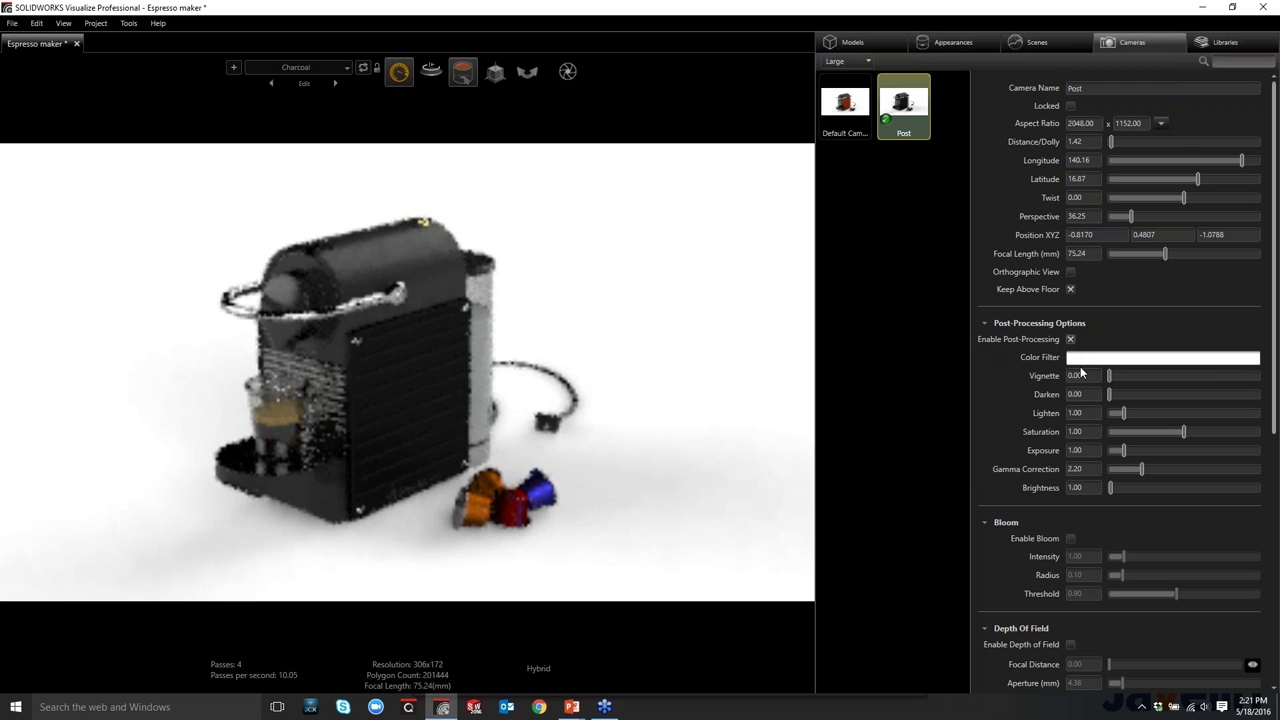
drag(1109, 376, 1112, 418)
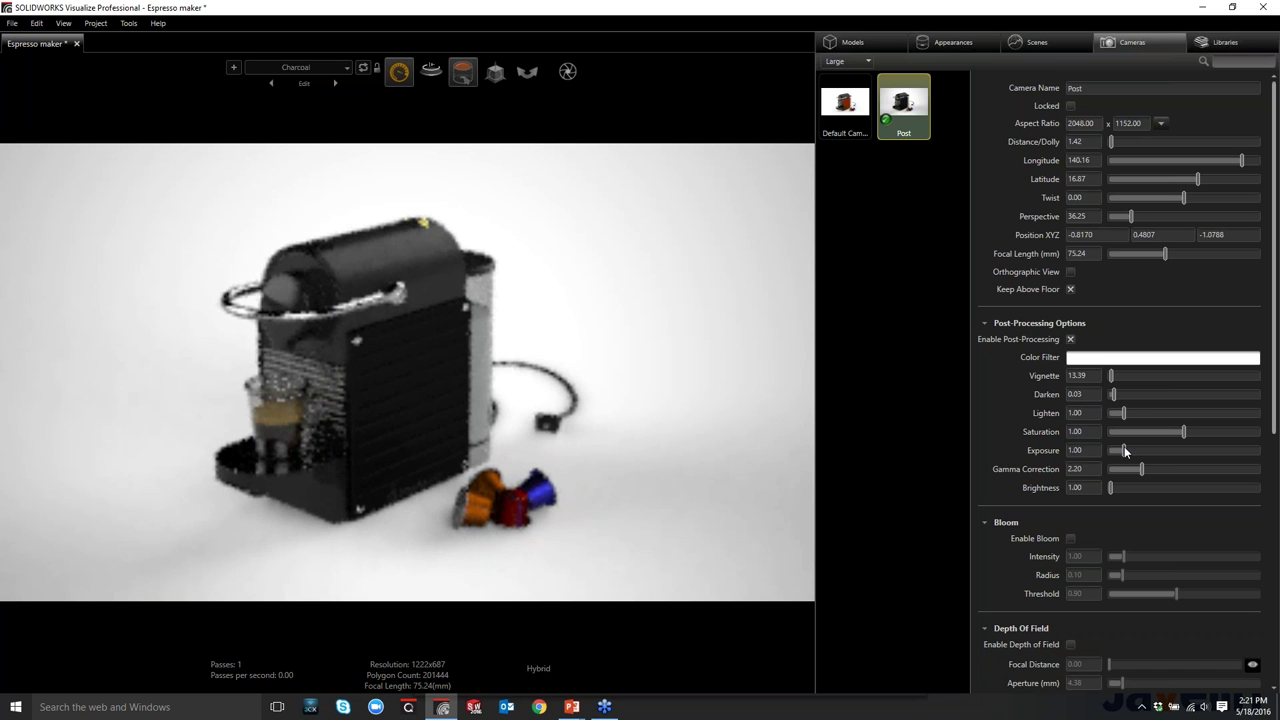
drag(1125, 451, 1127, 450)
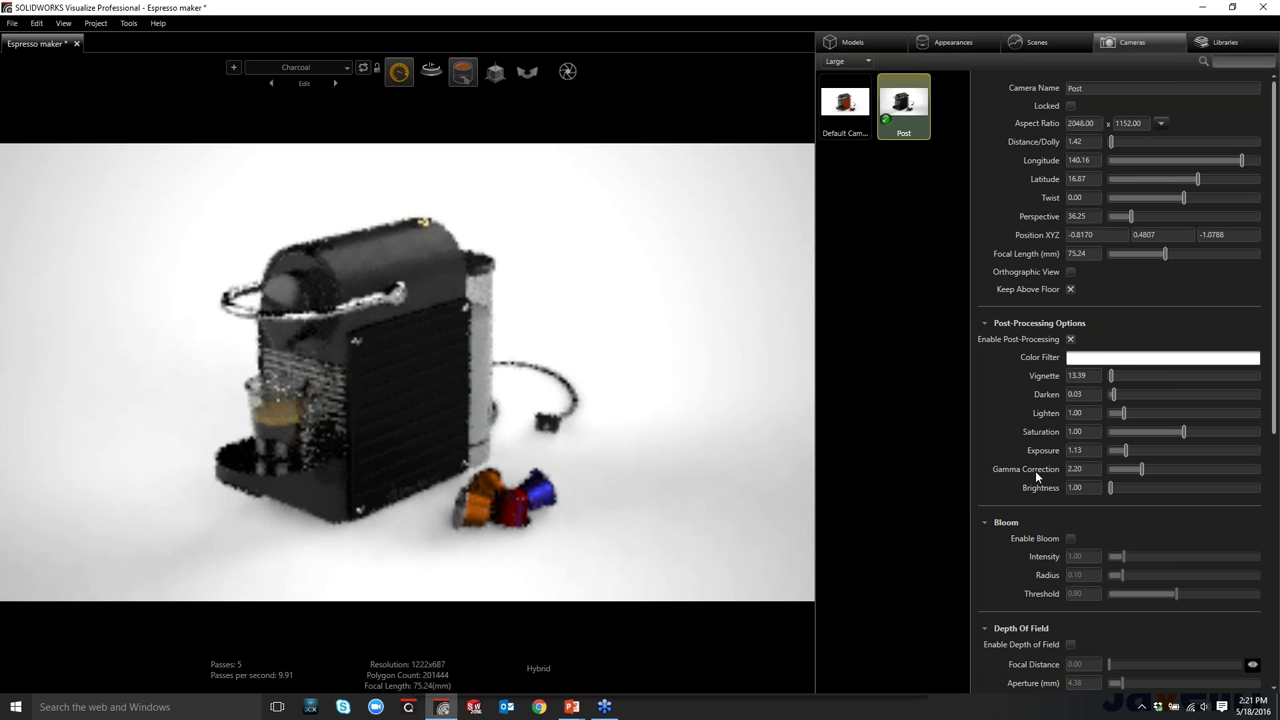
Try a pale yellow color filter with hue 47.2, saturation 48.4 and value 96.0, and restore the original white
click(1116, 358)
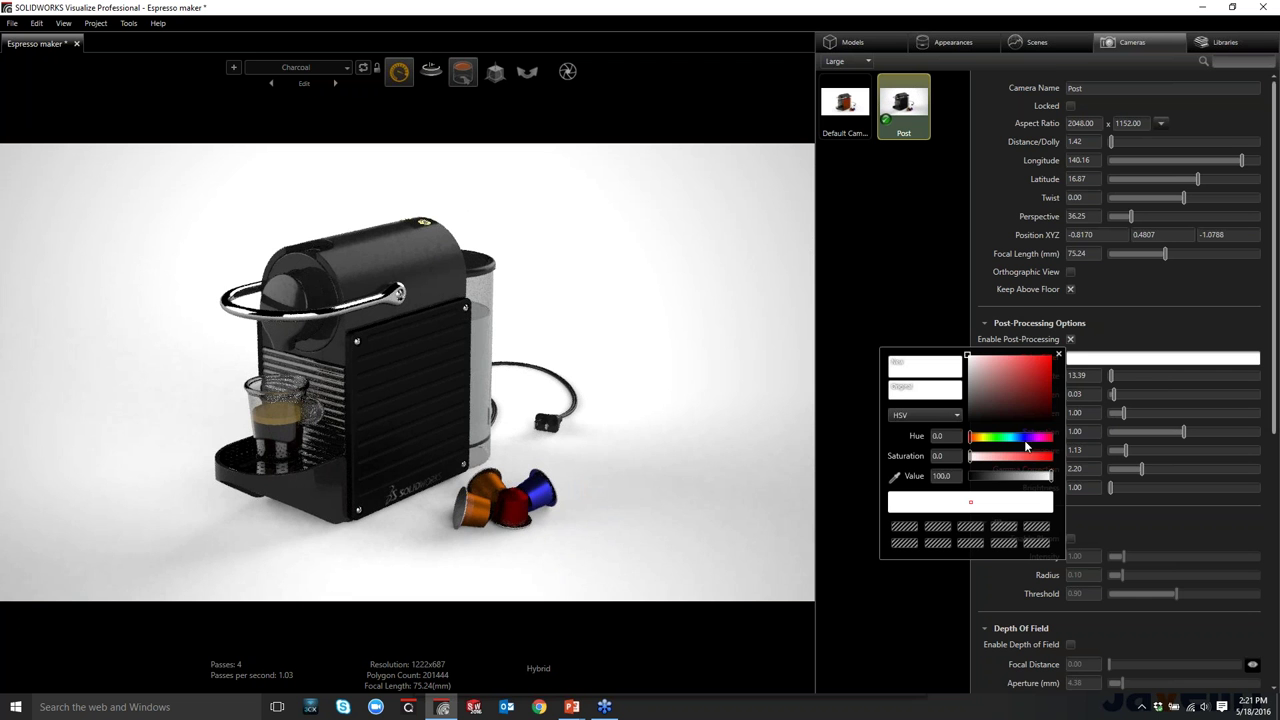
click(980, 437)
click(1008, 358)
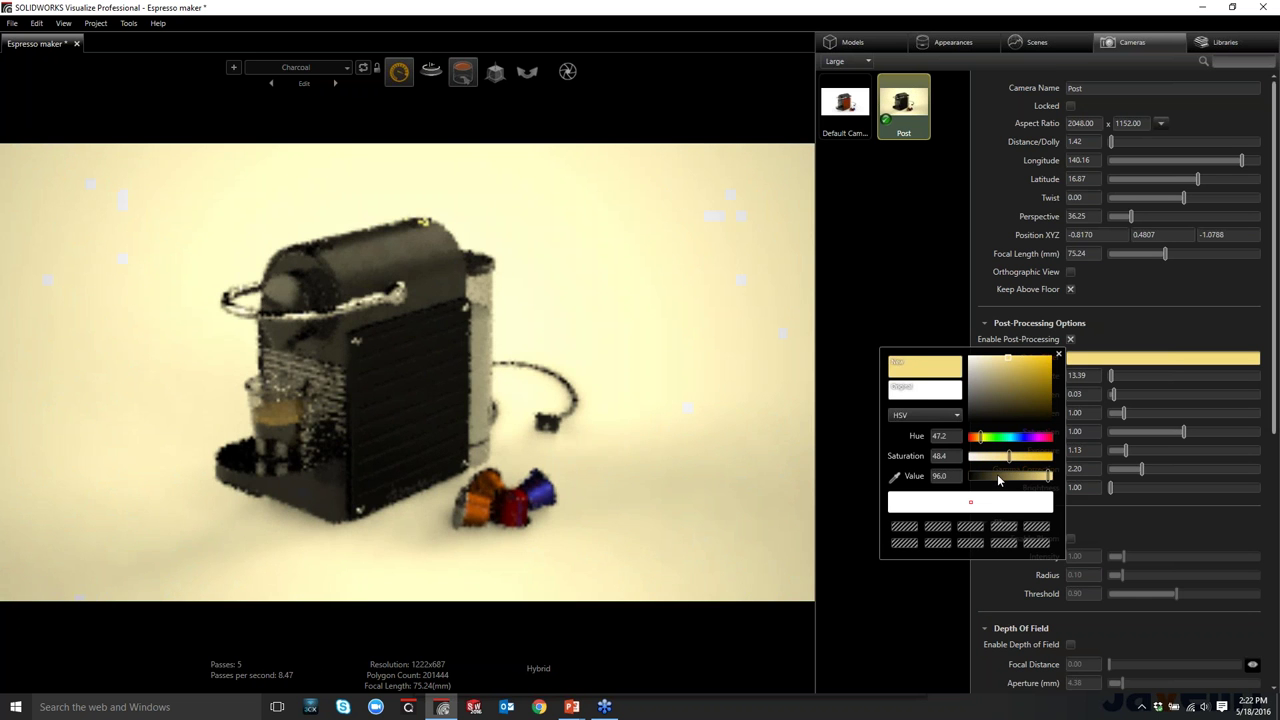
click(916, 392)
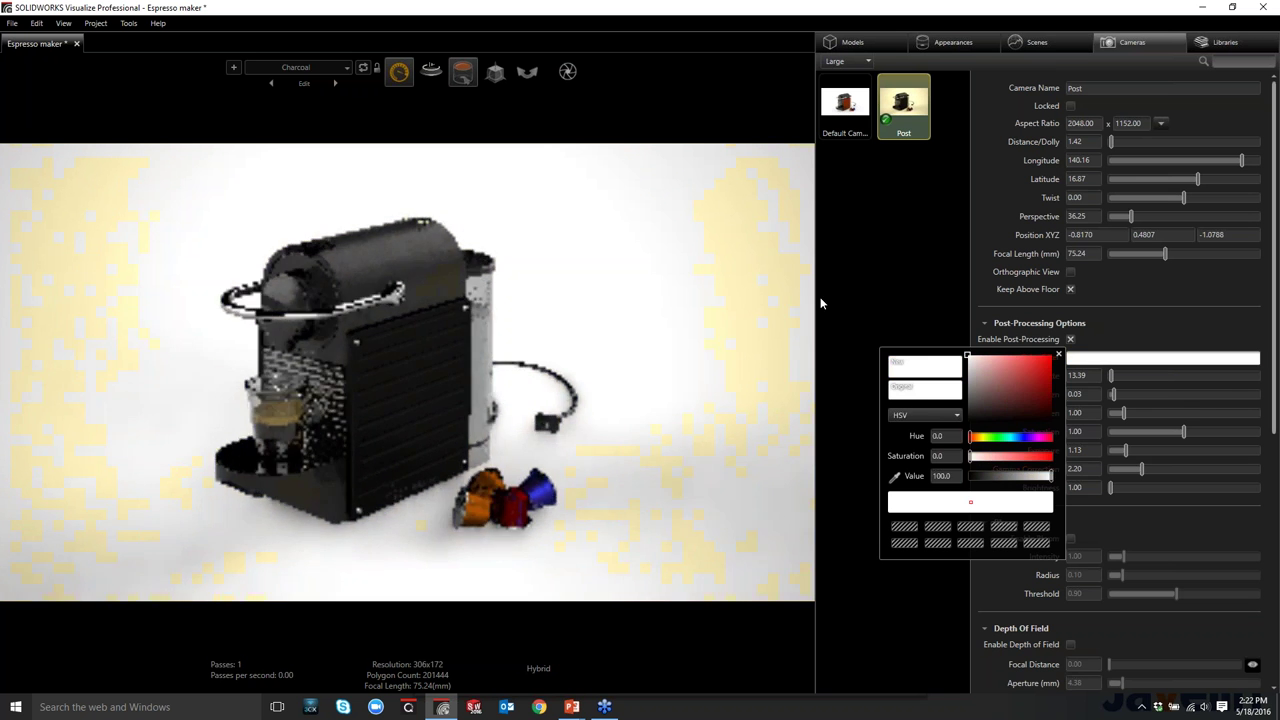
click(1083, 325)
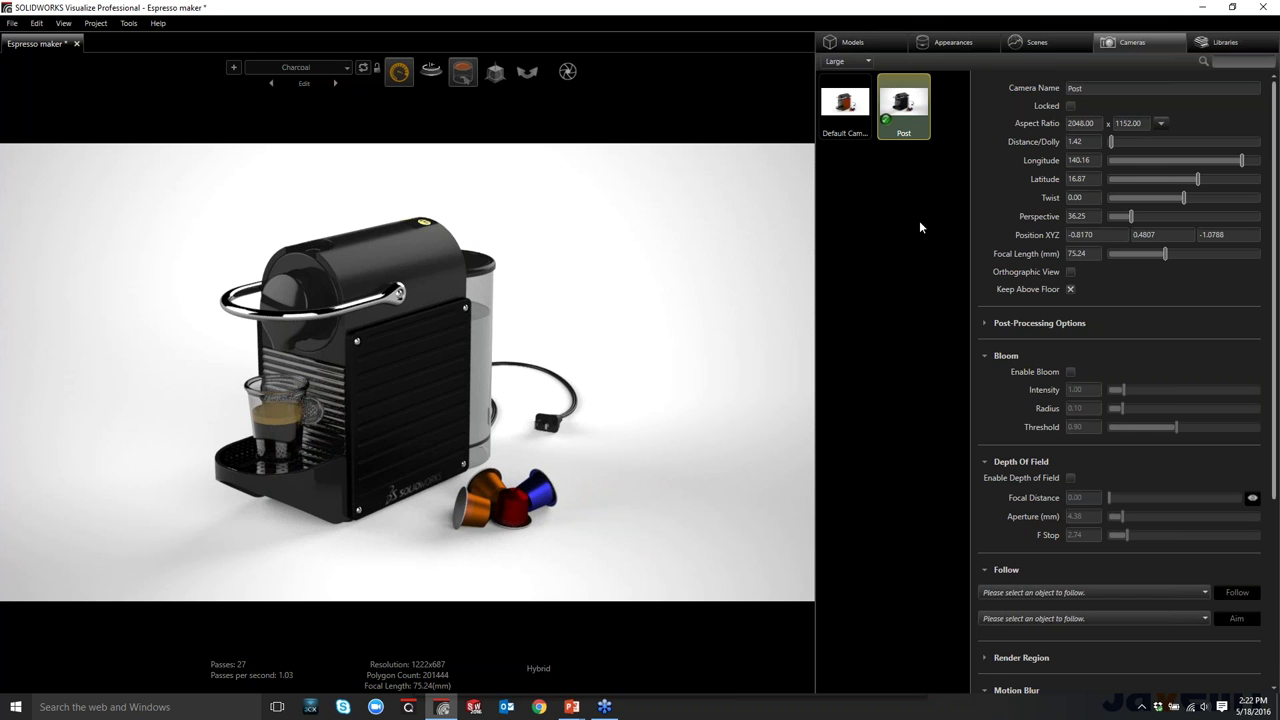
Duplicate the Post camera and reframe the copy closer from above at distance 0.95, longitude 159.75 and latitude 37.67
key(ctrl+v)
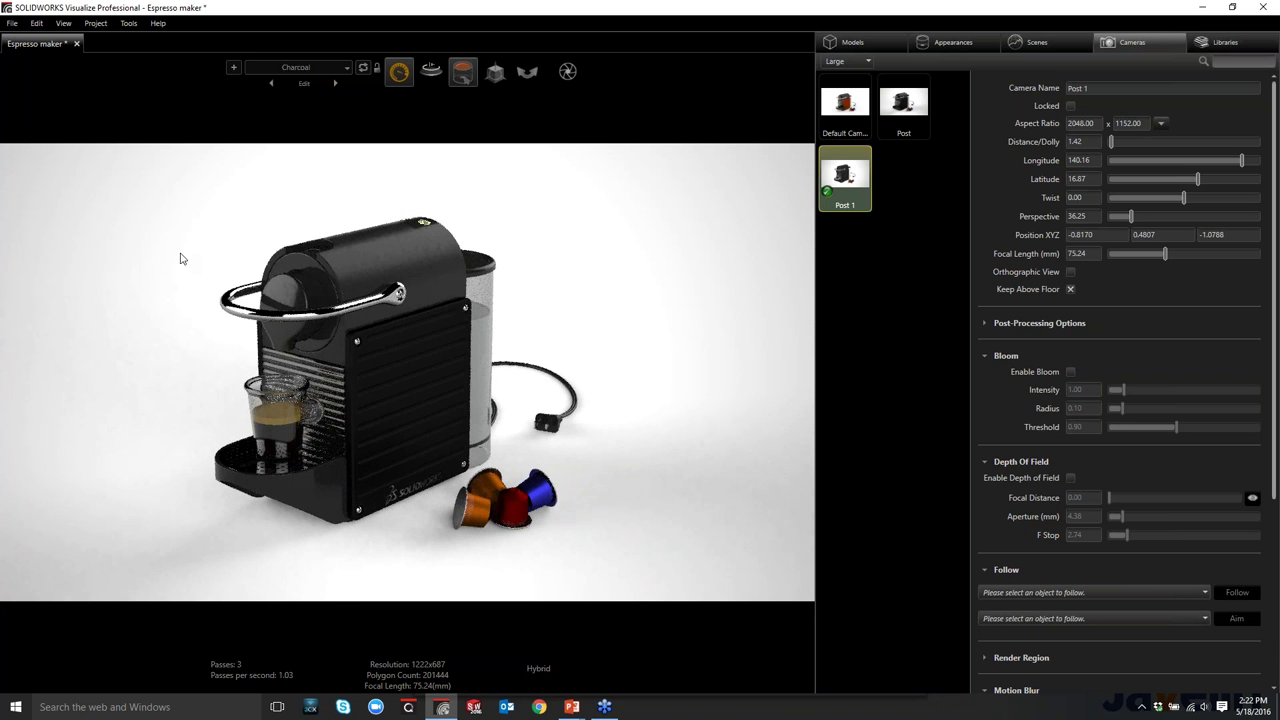
drag(346, 517, 362, 550)
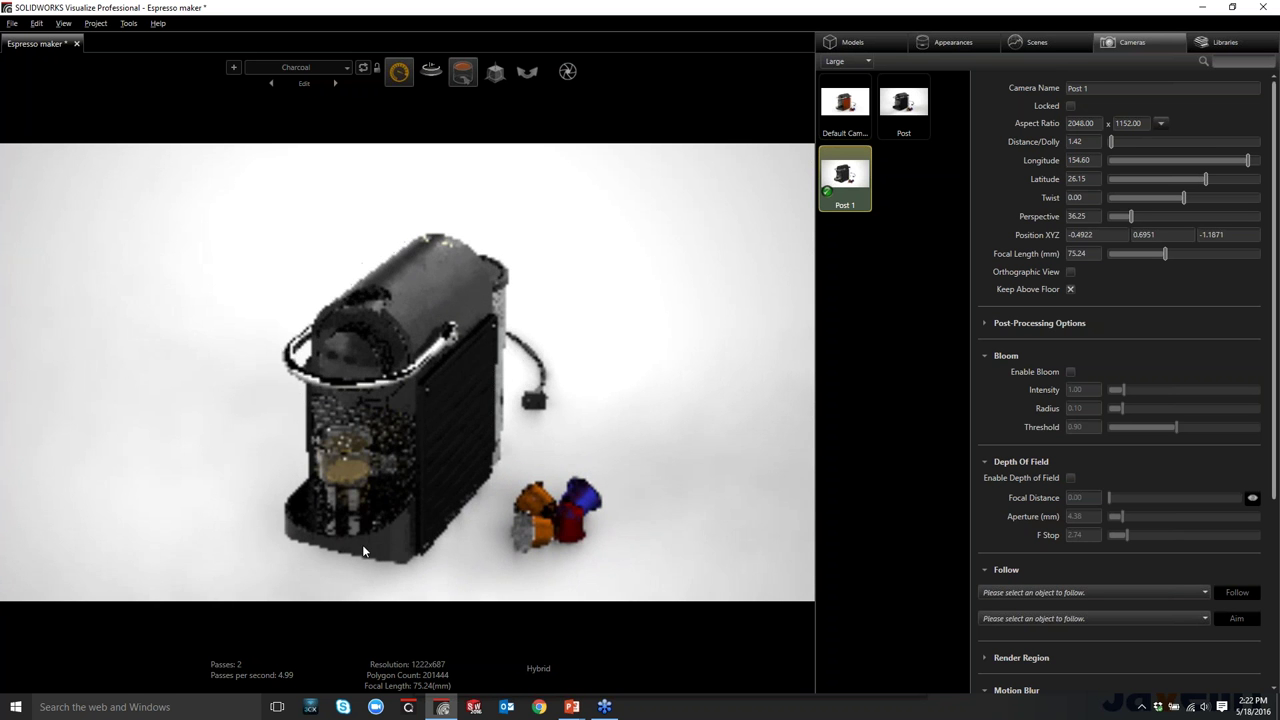
scroll(391, 543, up, 3)
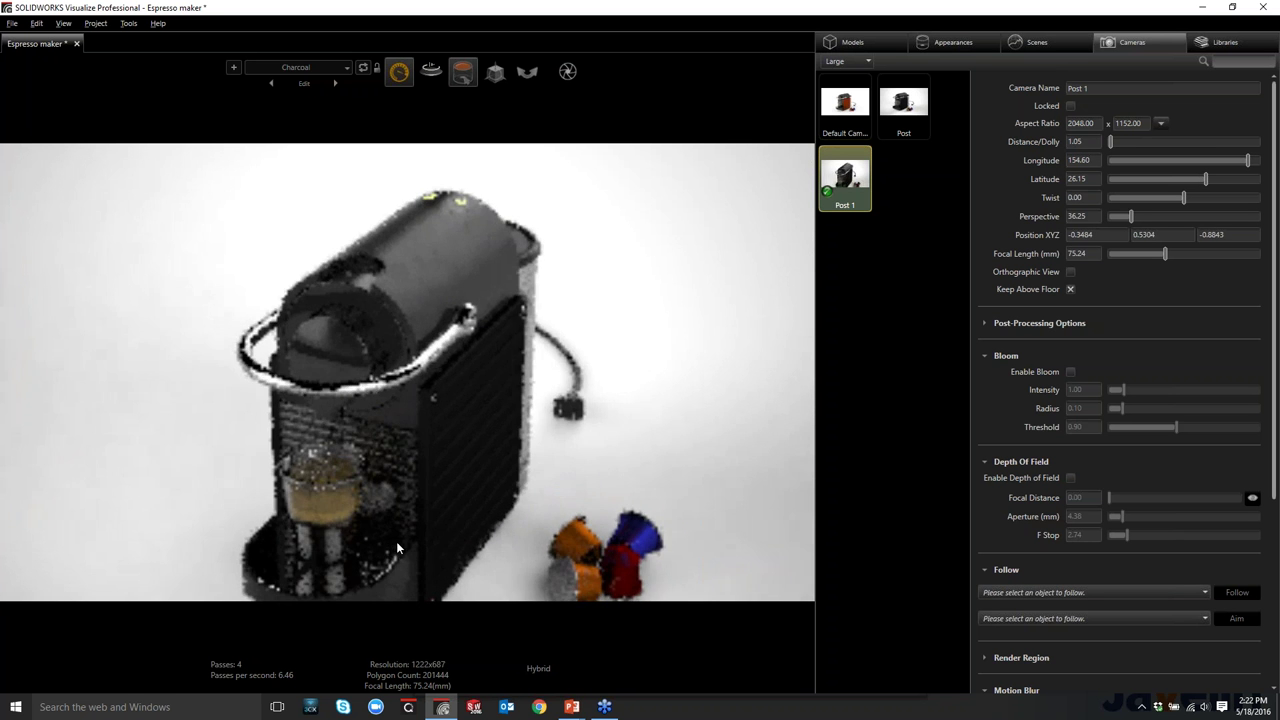
middle_drag(392, 376, 395, 356)
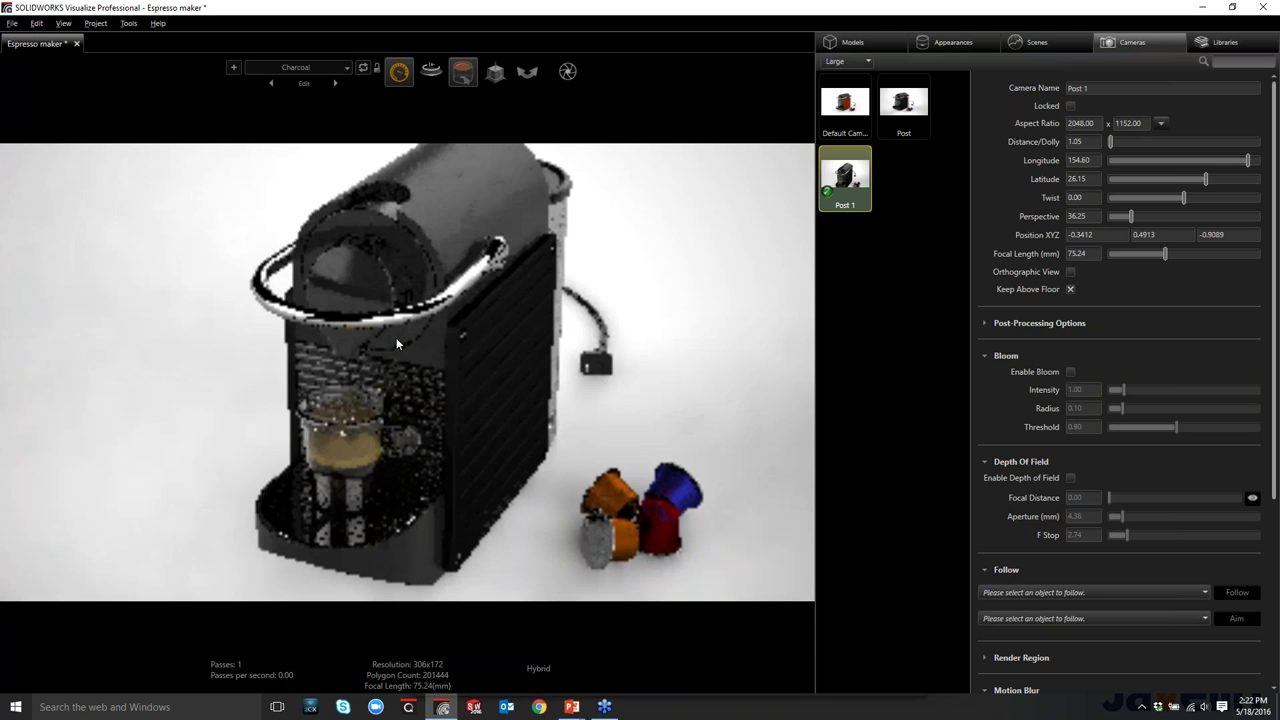
drag(394, 356, 363, 442)
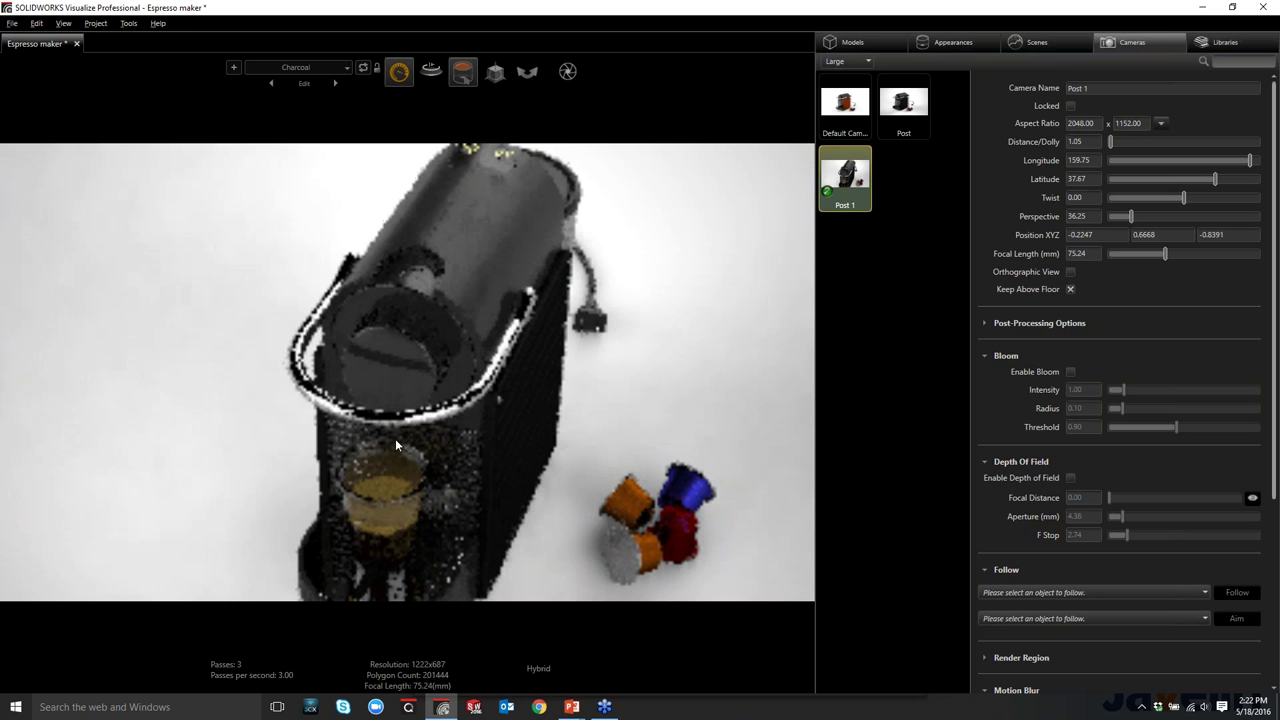
middle_drag(389, 383, 388, 393)
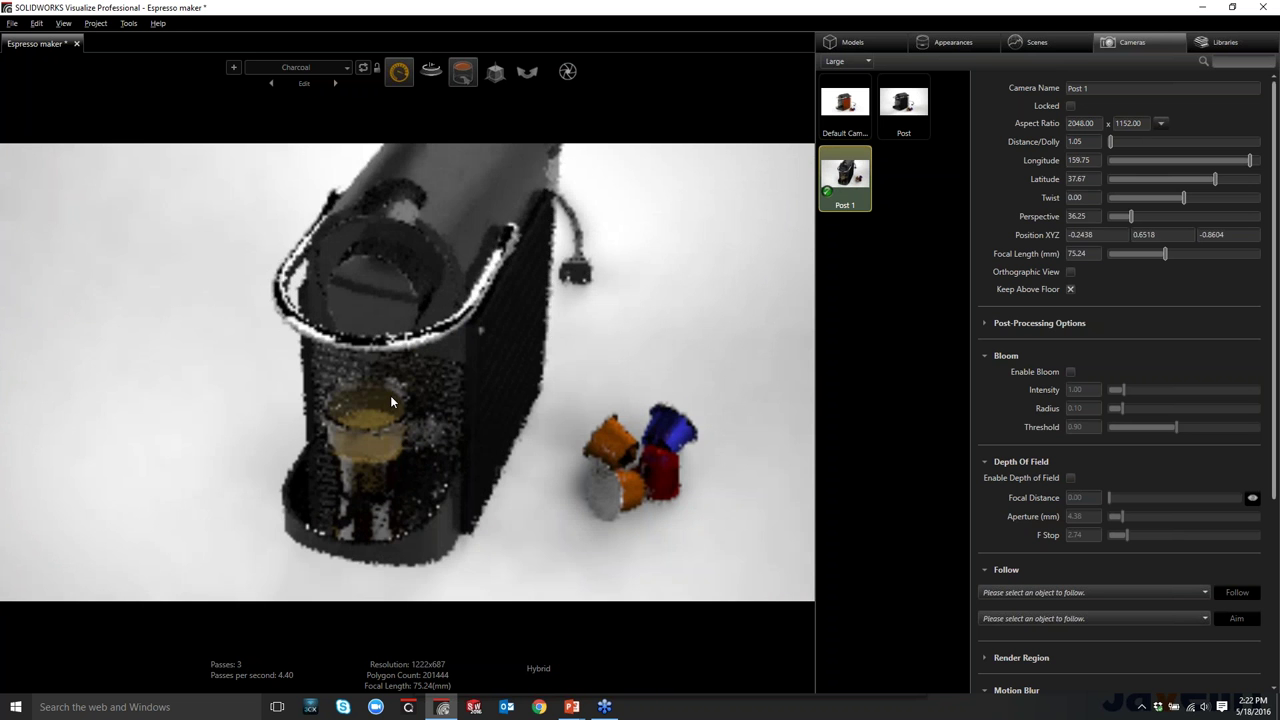
scroll(393, 395, up, 2)
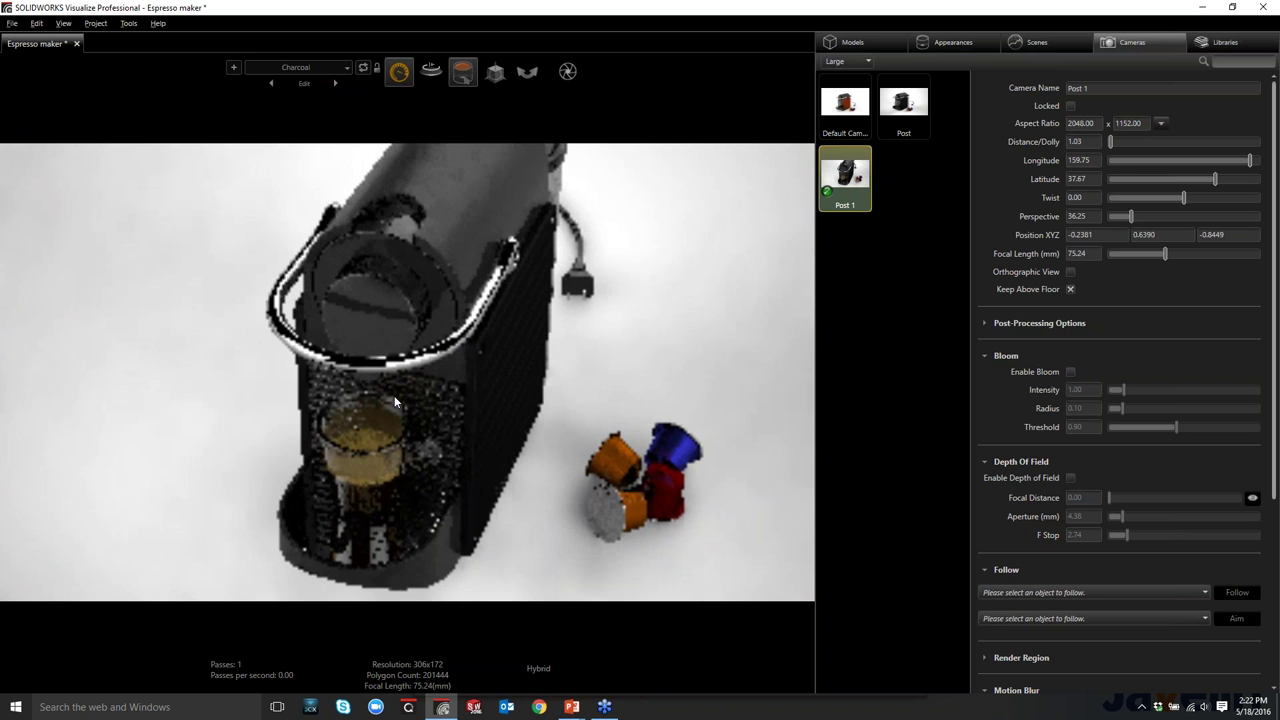
scroll(407, 396, up, 3)
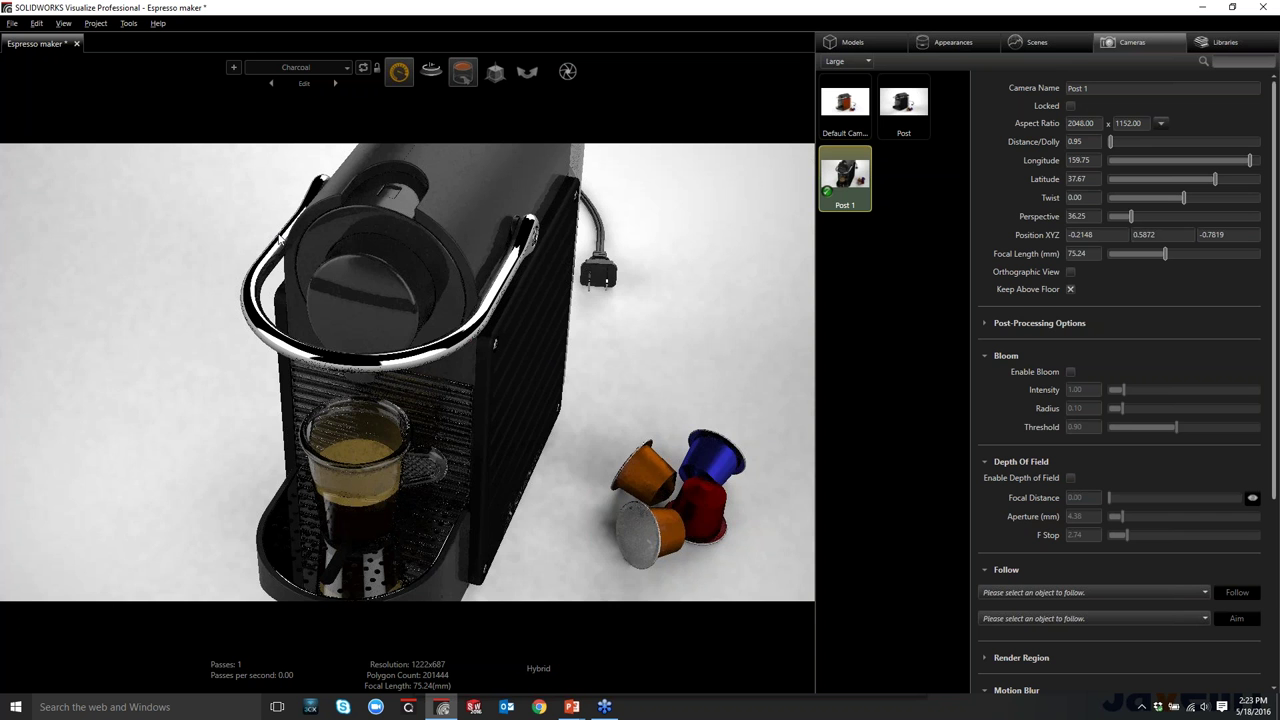
Enable depth of field on the Post 1 camera, focus it on the machine's chrome handle and set the F Stop to 3.81
click(1070, 478)
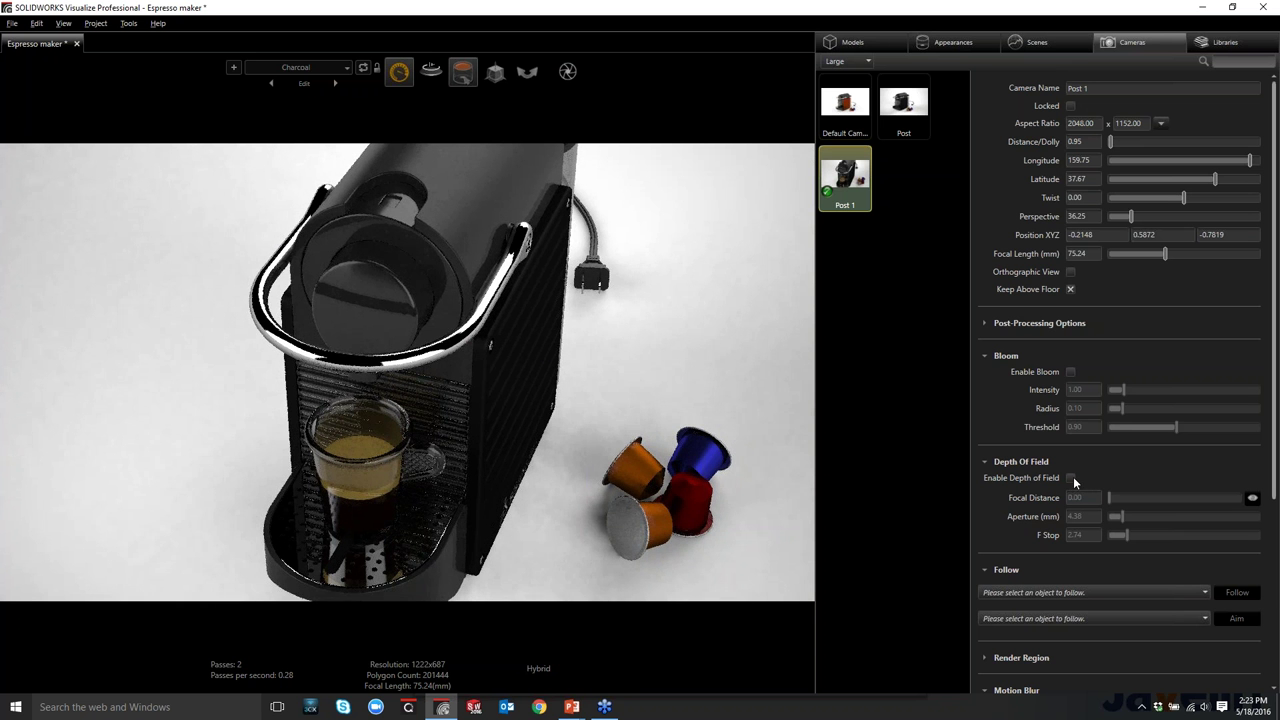
click(1253, 498)
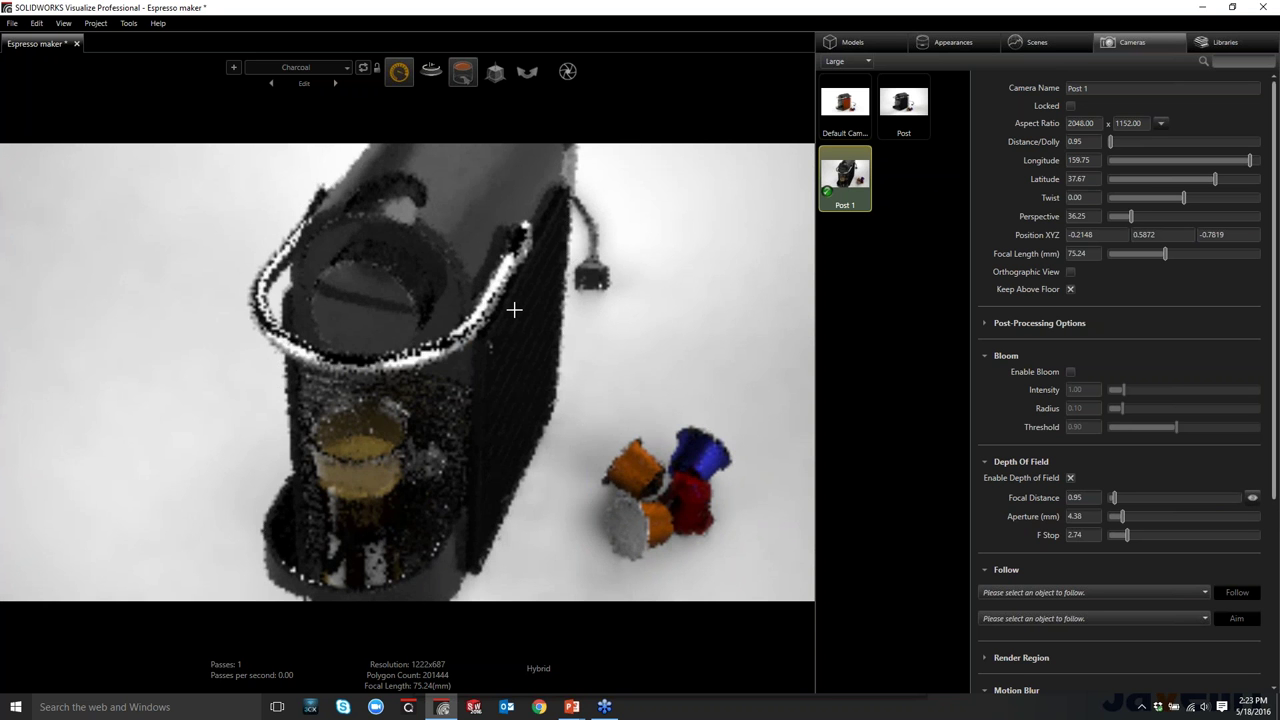
click(524, 262)
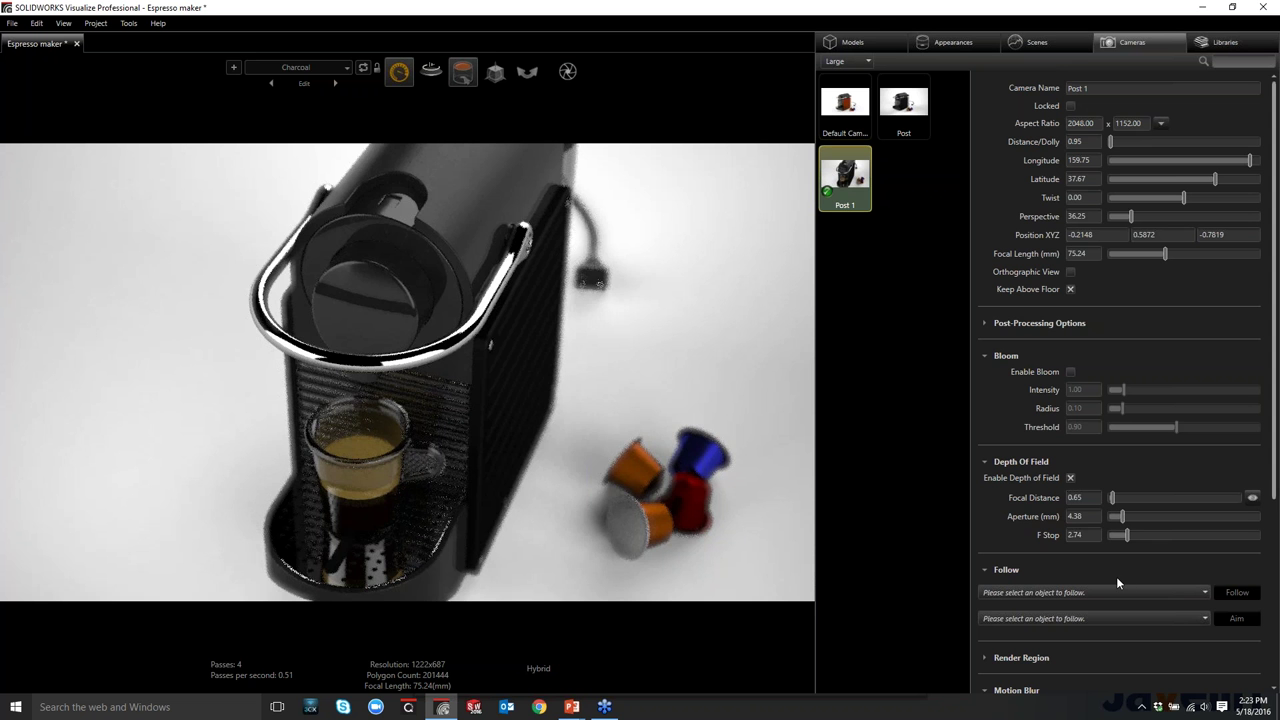
click(1127, 540)
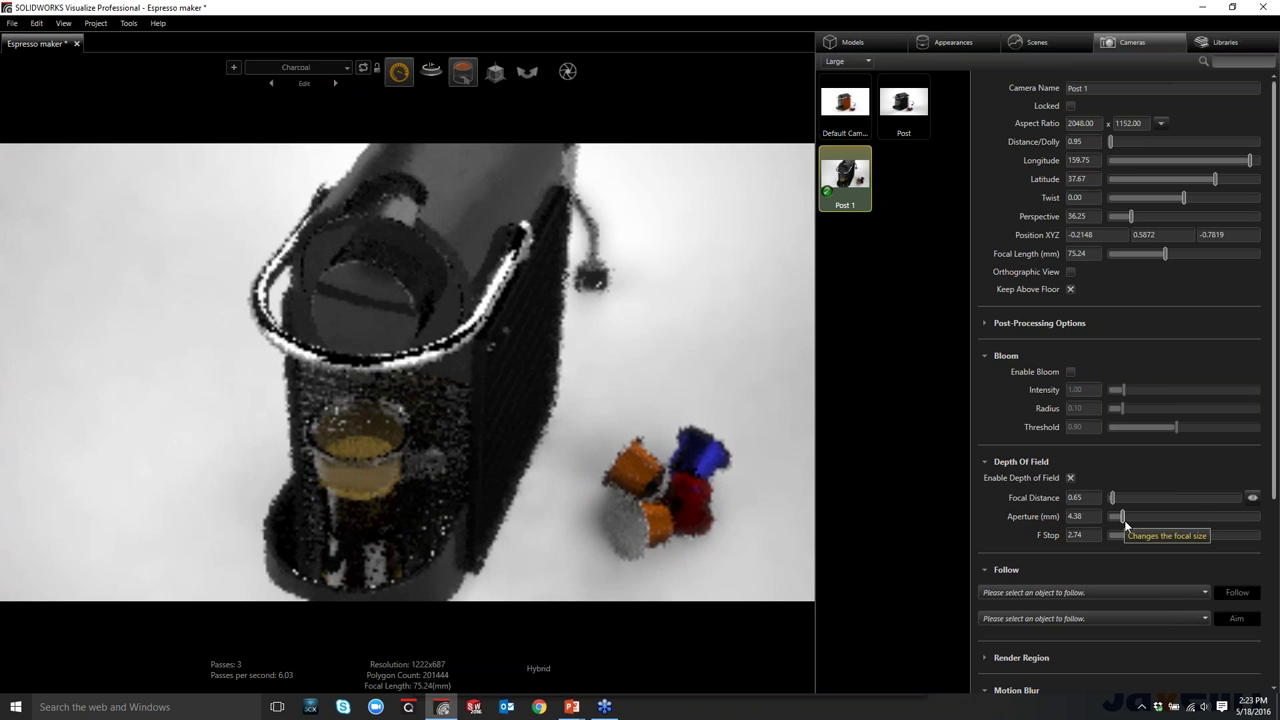
drag(1124, 536, 1135, 535)
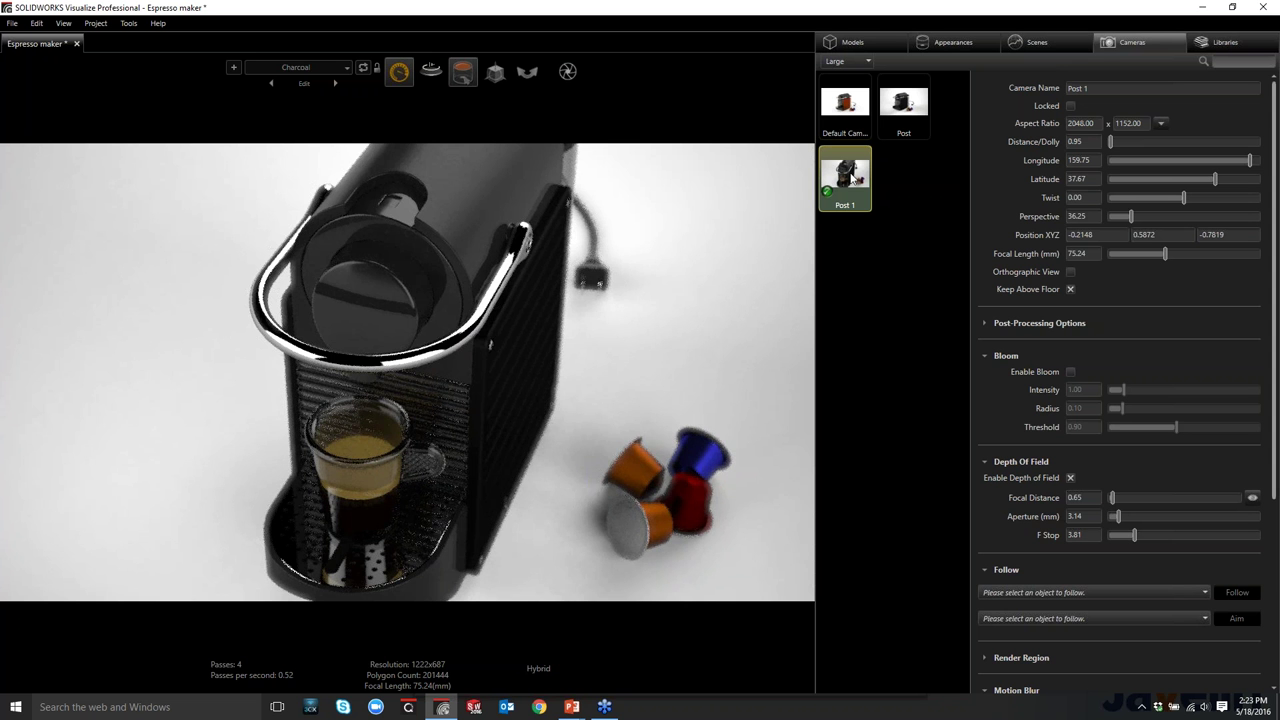
Duplicate the Post 1 camera, activate the copy and refocus its depth of field at a focal distance of 0.73
ctrl+drag(851, 176, 903, 188)
click(903, 182)
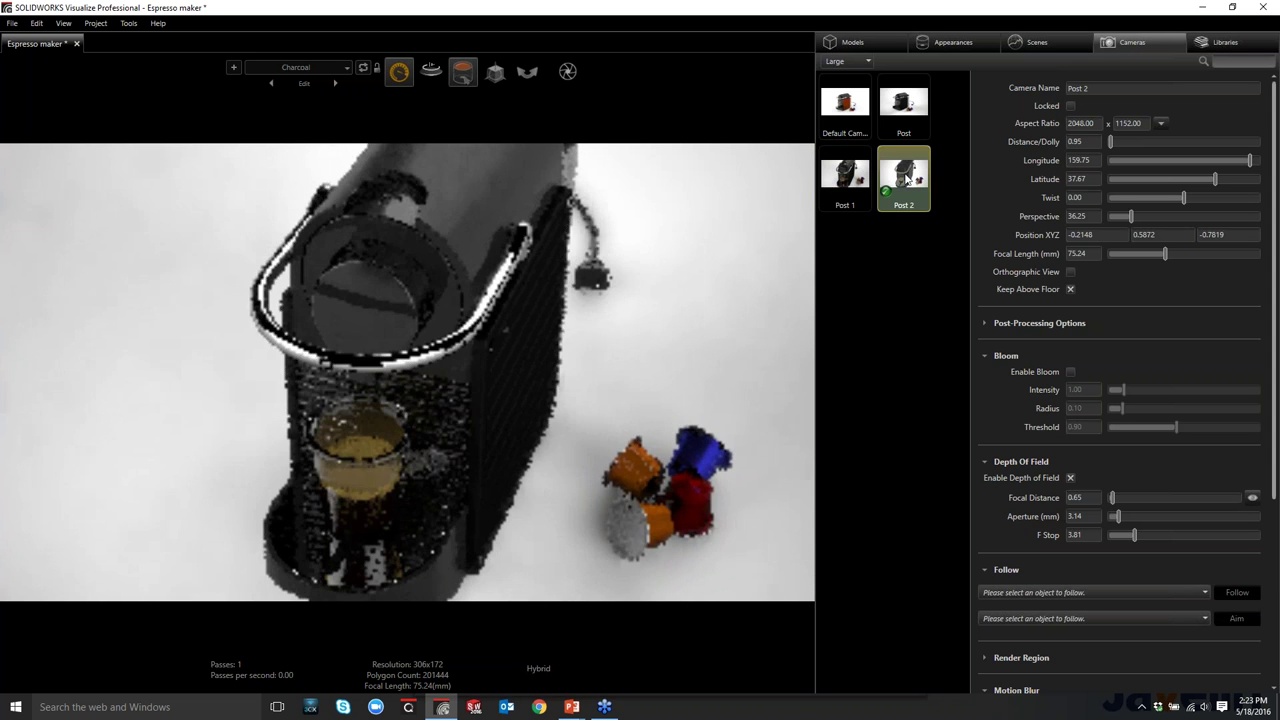
click(1251, 497)
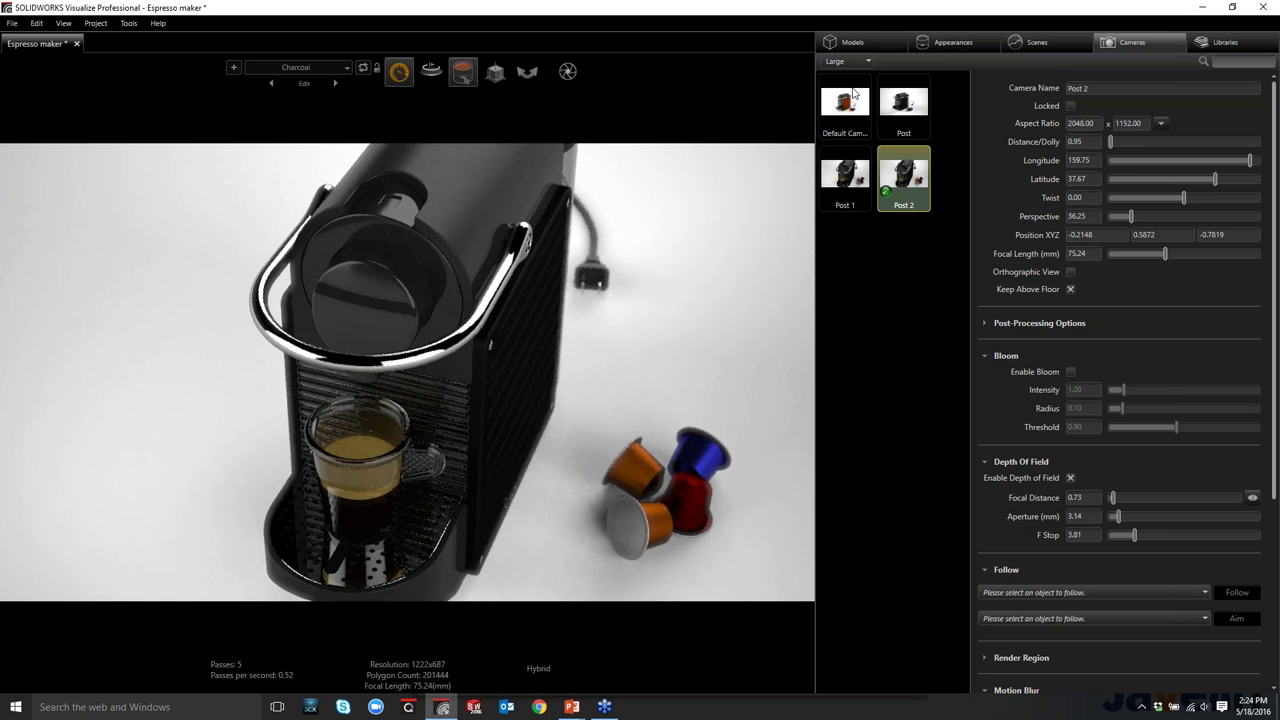
Examine the output modes available in the Output Tools render settings and close them without rendering
click(567, 71)
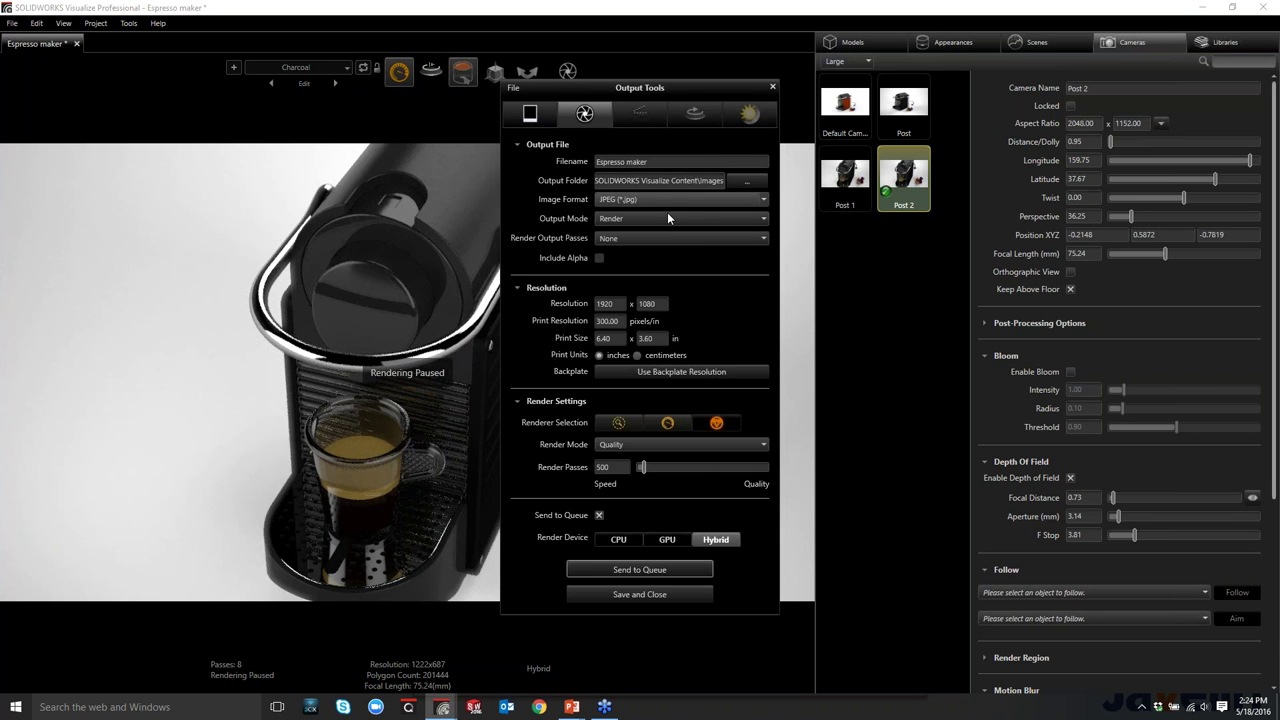
click(666, 218)
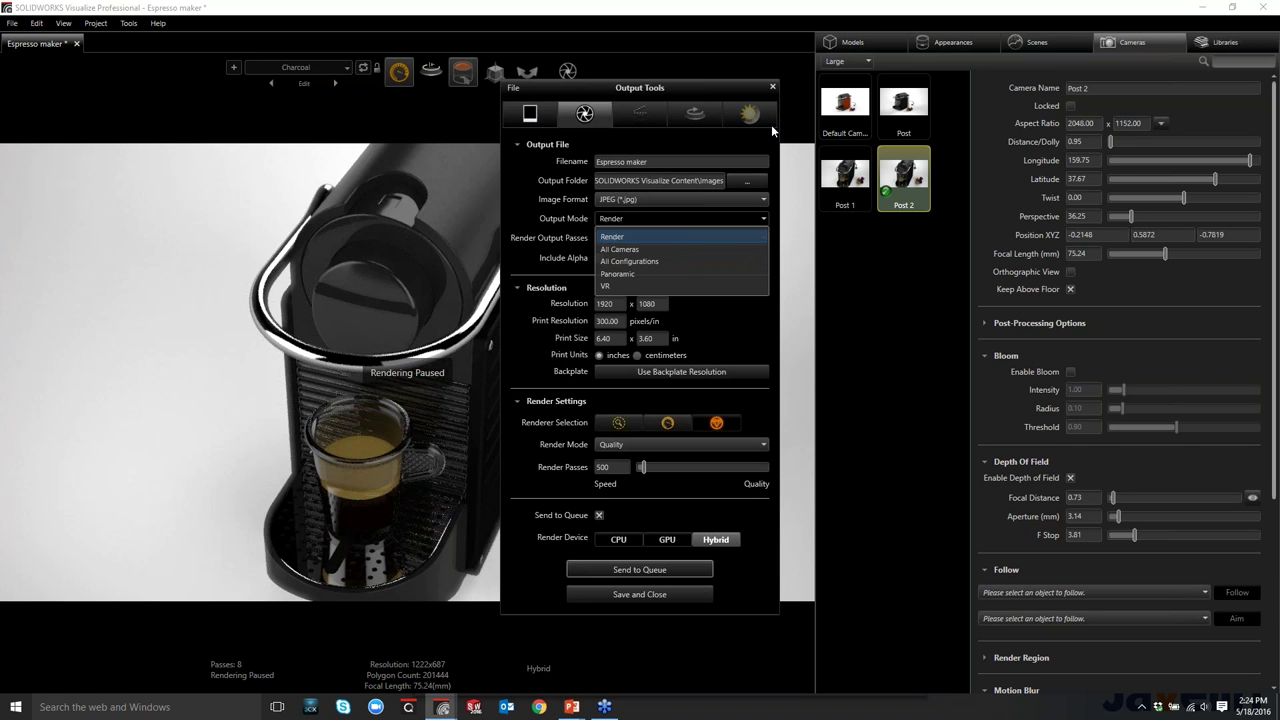
click(498, 238)
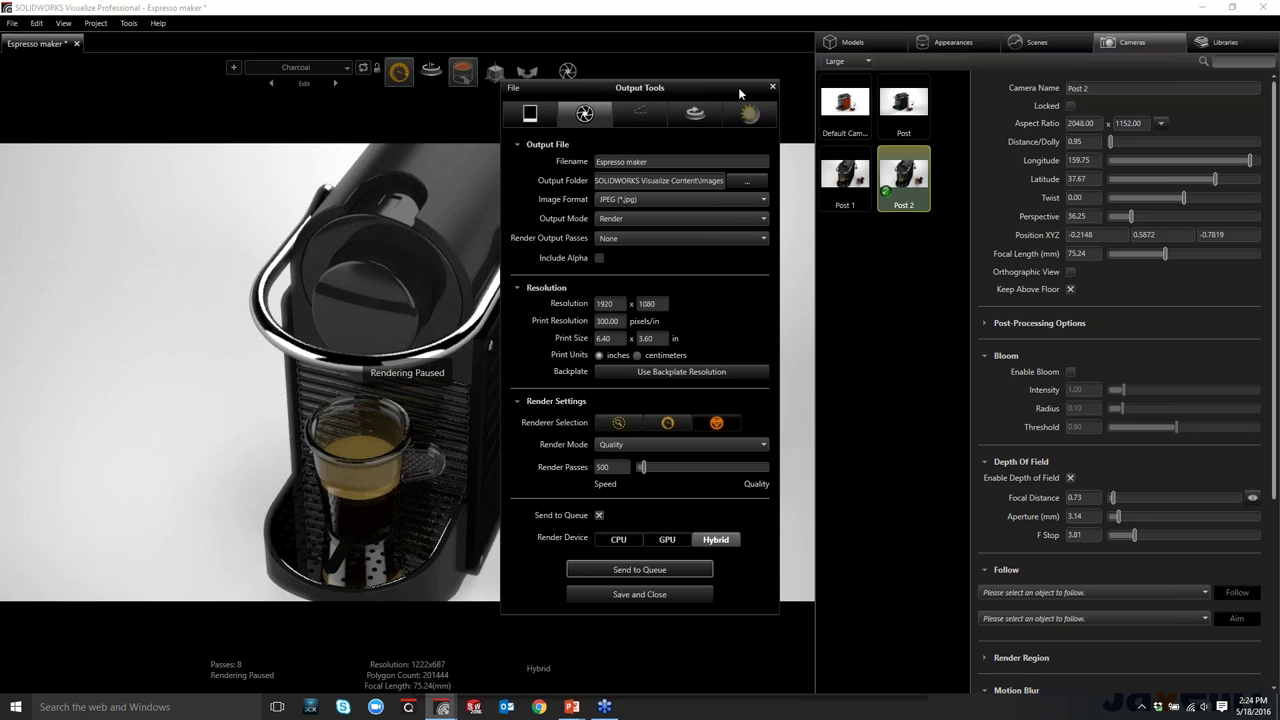
click(772, 87)
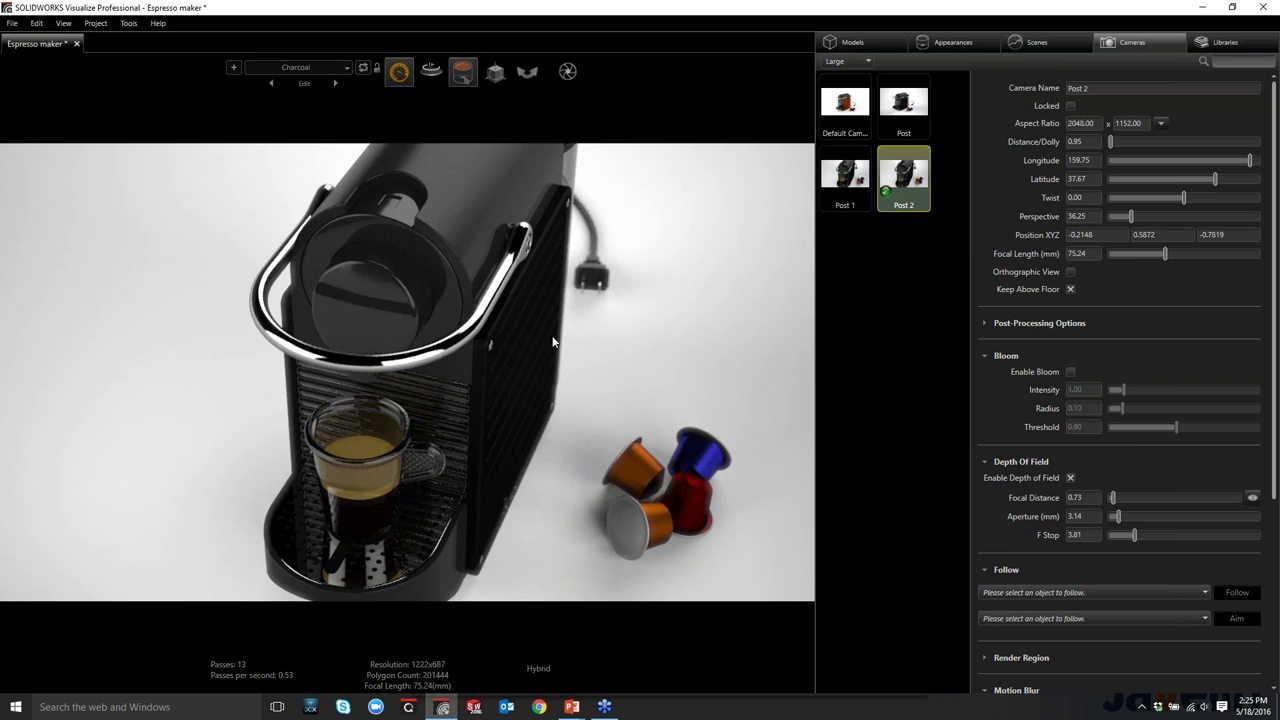
key(alt+Tab)
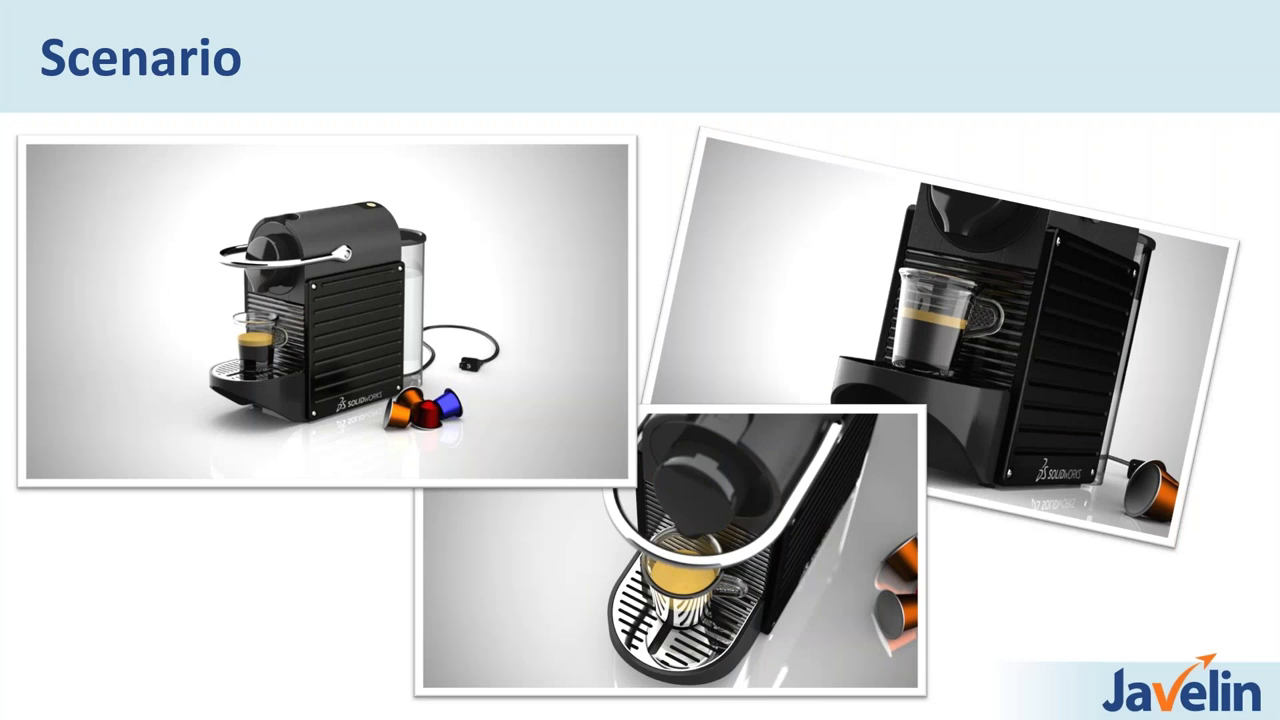
key(Right)
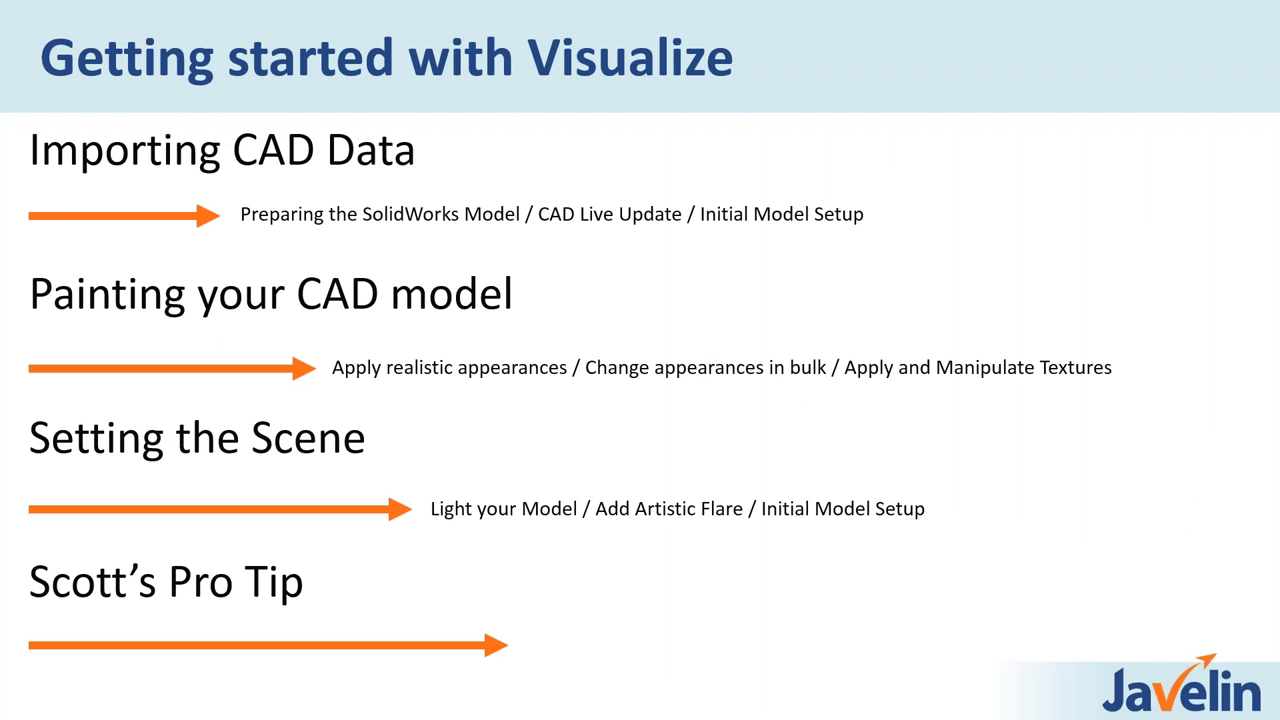
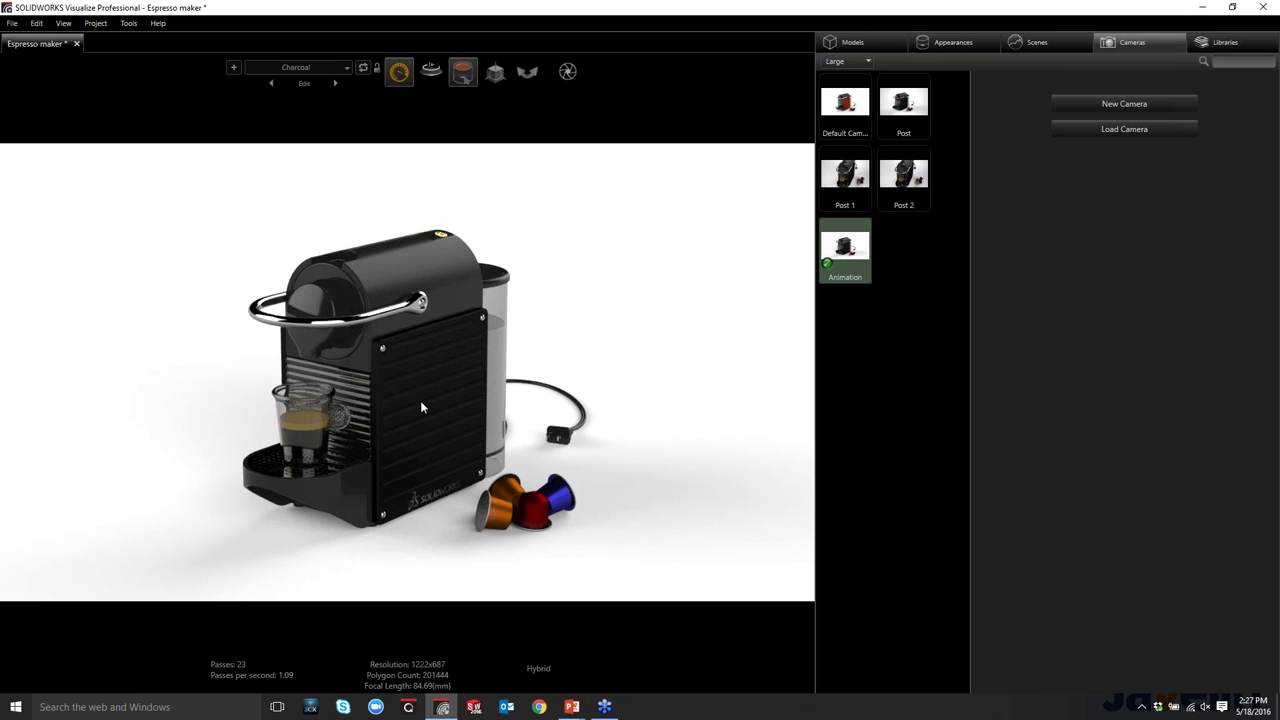
Show the animation timeline and extend its end marker to 3 seconds
key(ctrl+t)
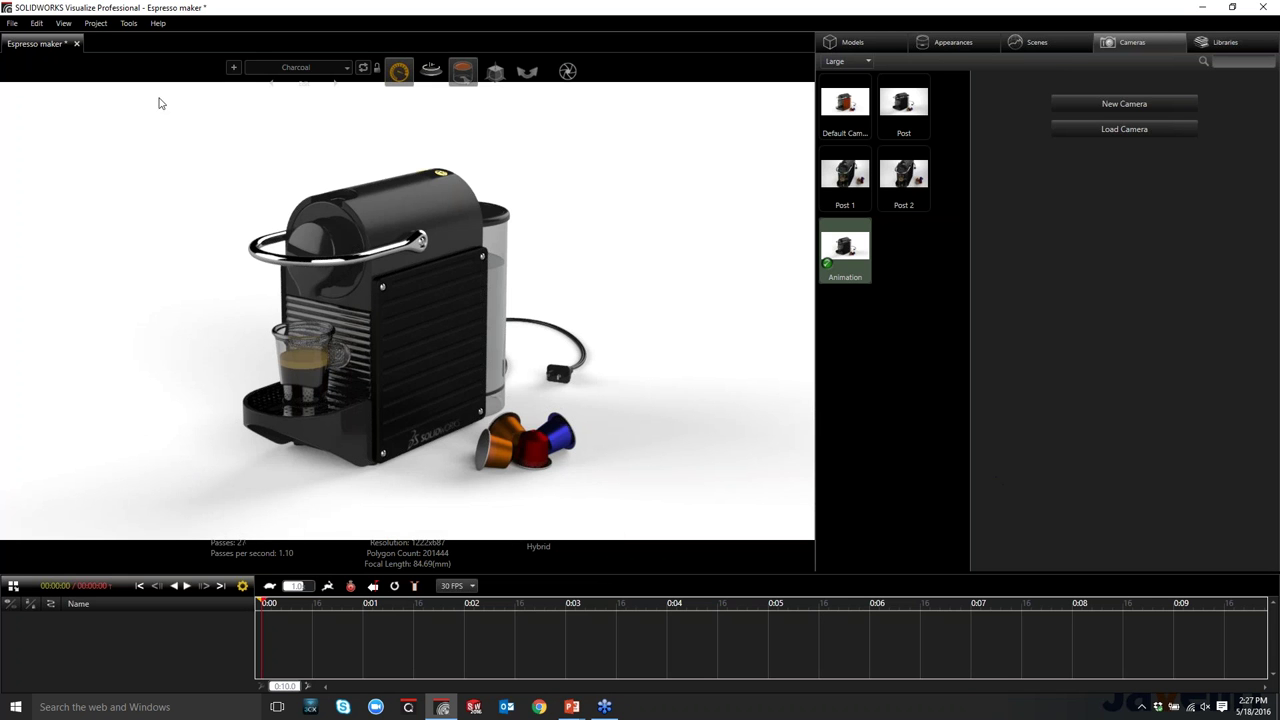
click(129, 23)
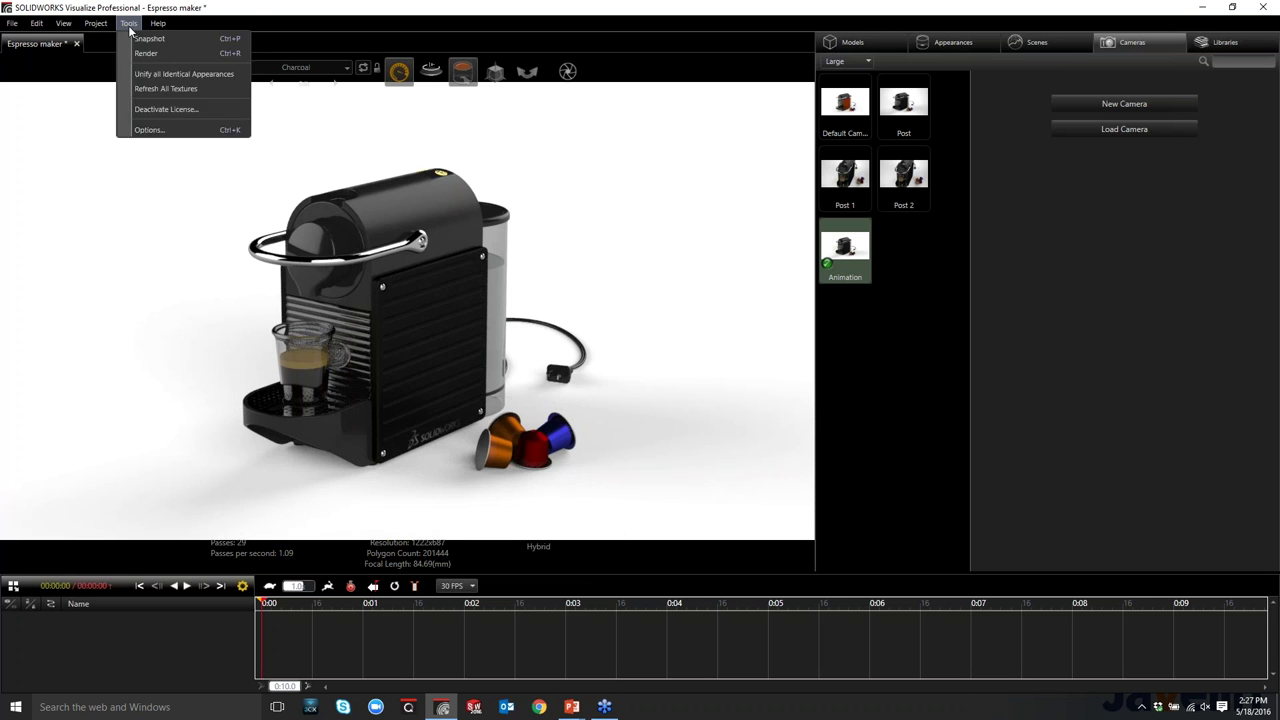
click(96, 23)
mouse_move(65, 21)
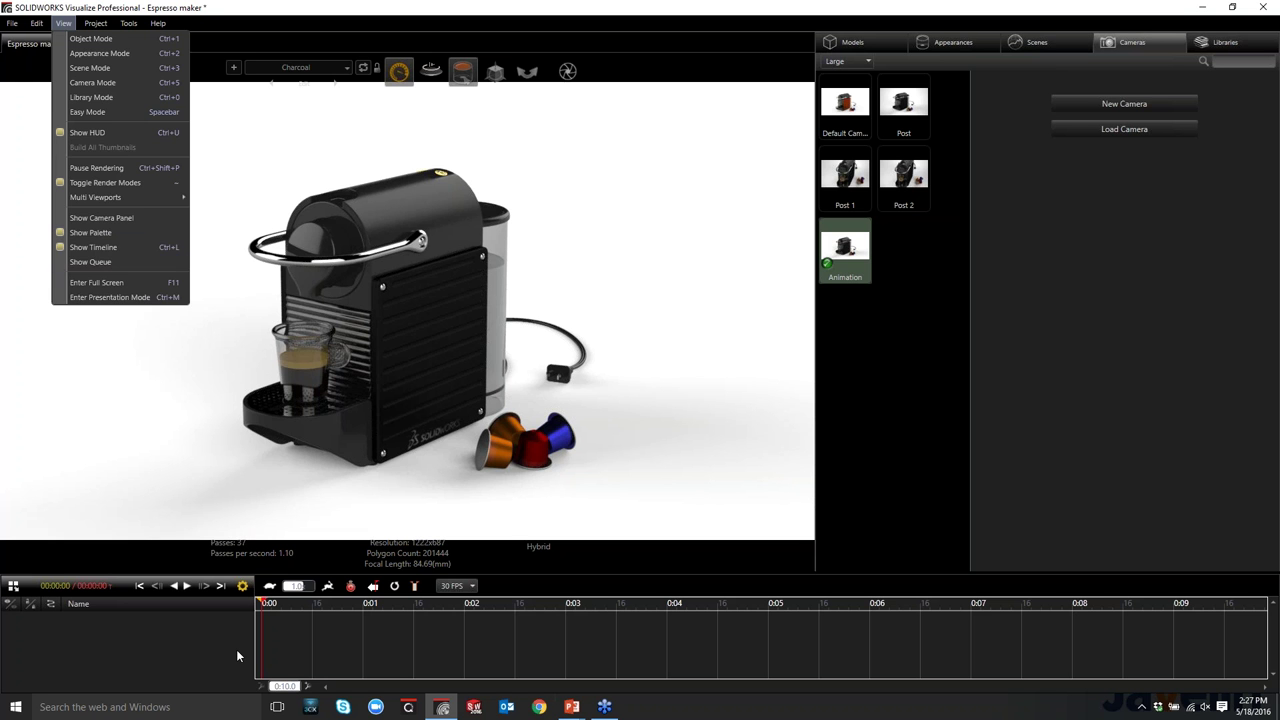
click(701, 654)
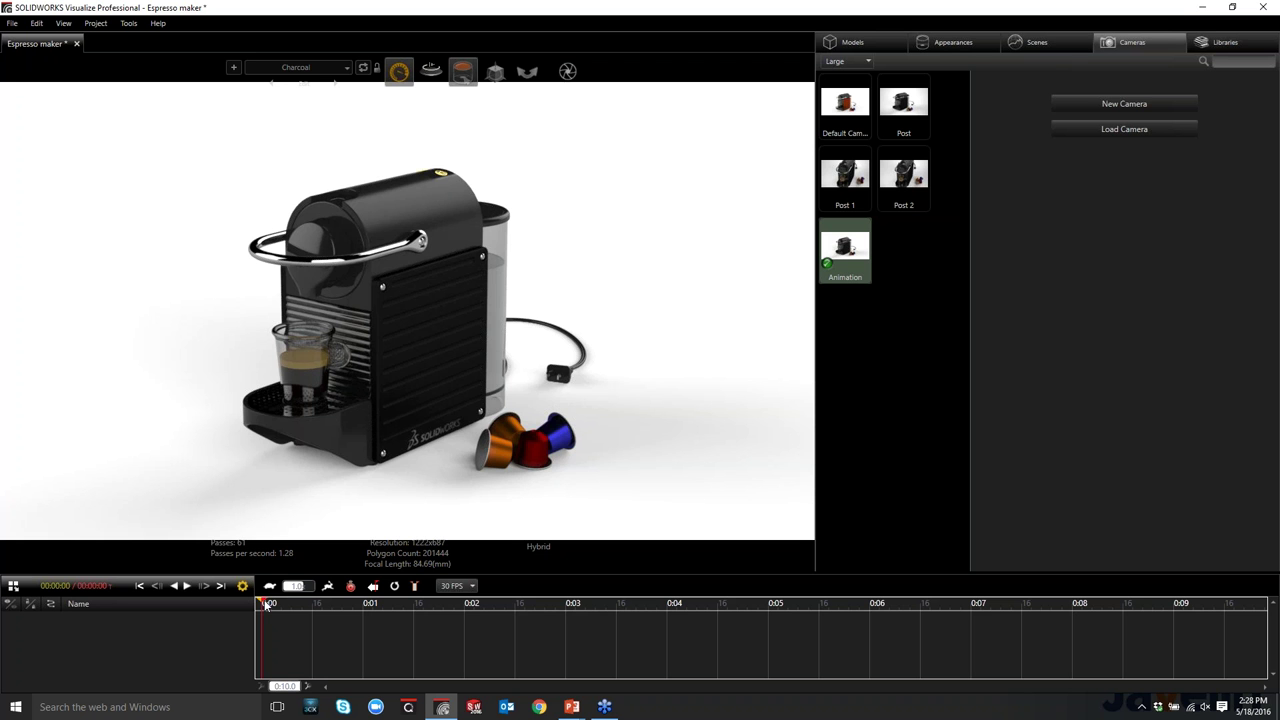
drag(265, 605, 570, 654)
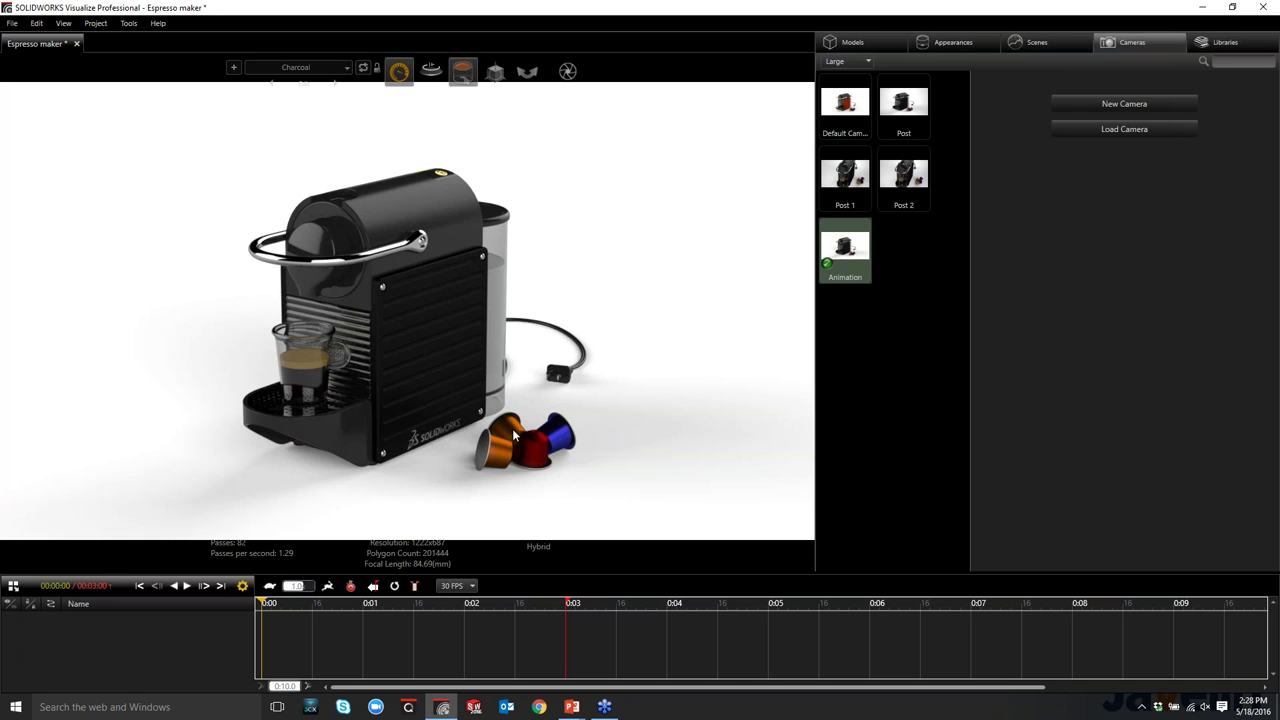
Switch to part selection and add a starting keyframe at 0:00 for the eight parts of the four coffee pods
mouse_move(490, 78)
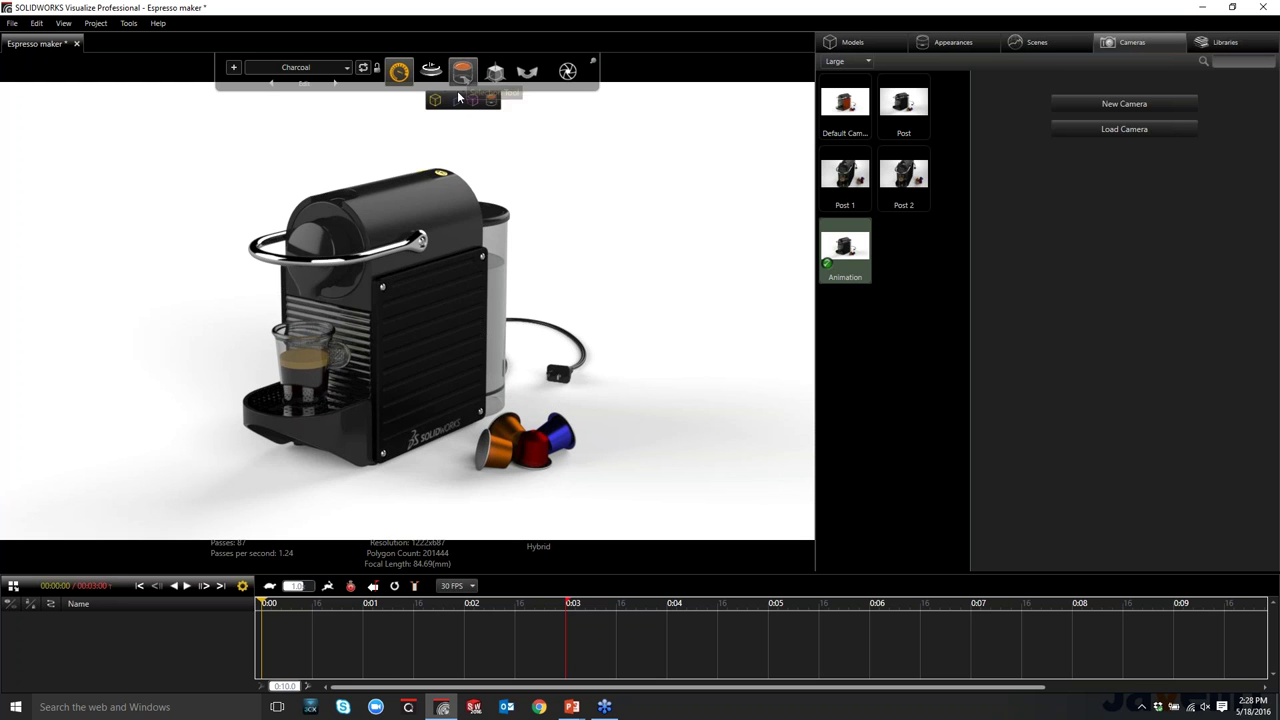
click(456, 100)
click(484, 433)
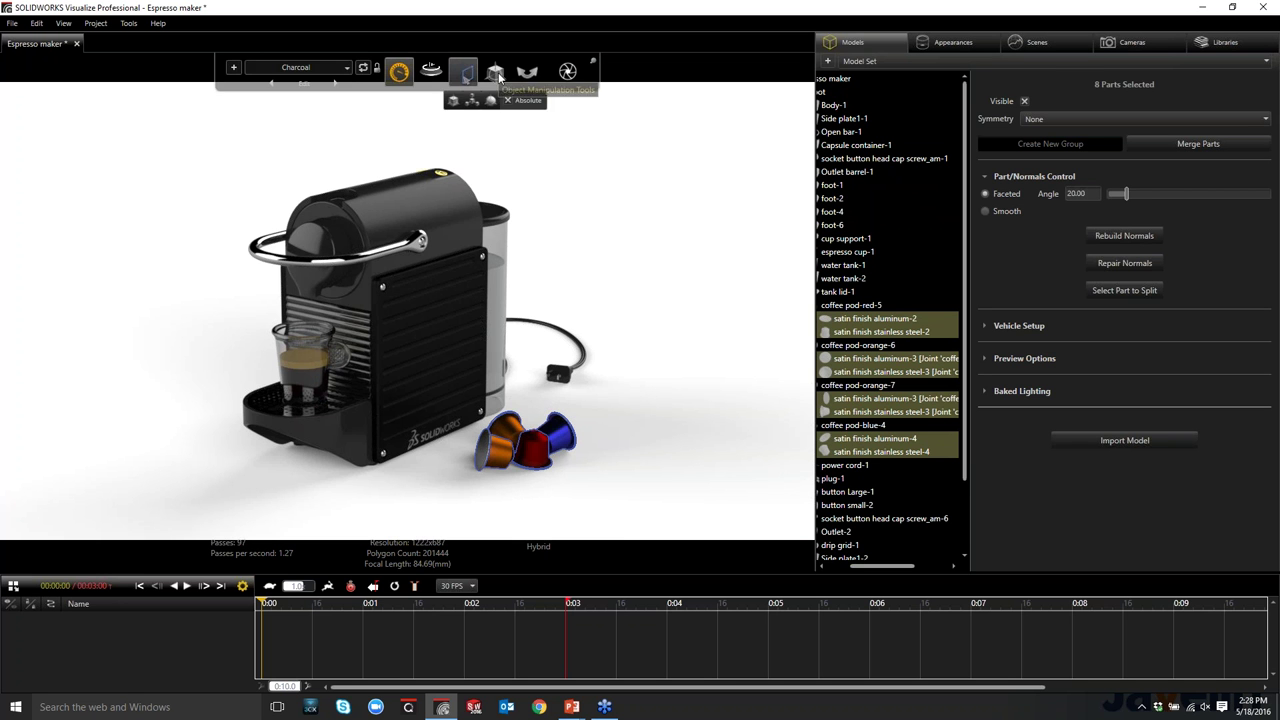
right_click(566, 440)
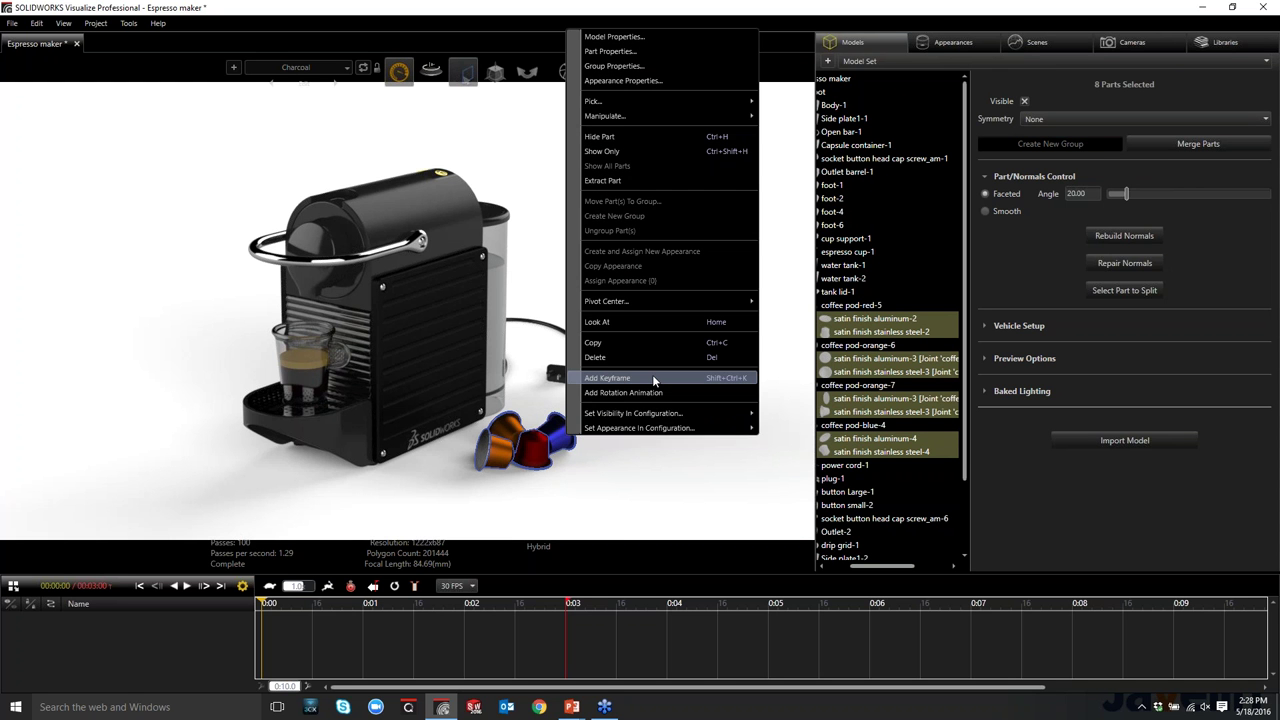
click(734, 382)
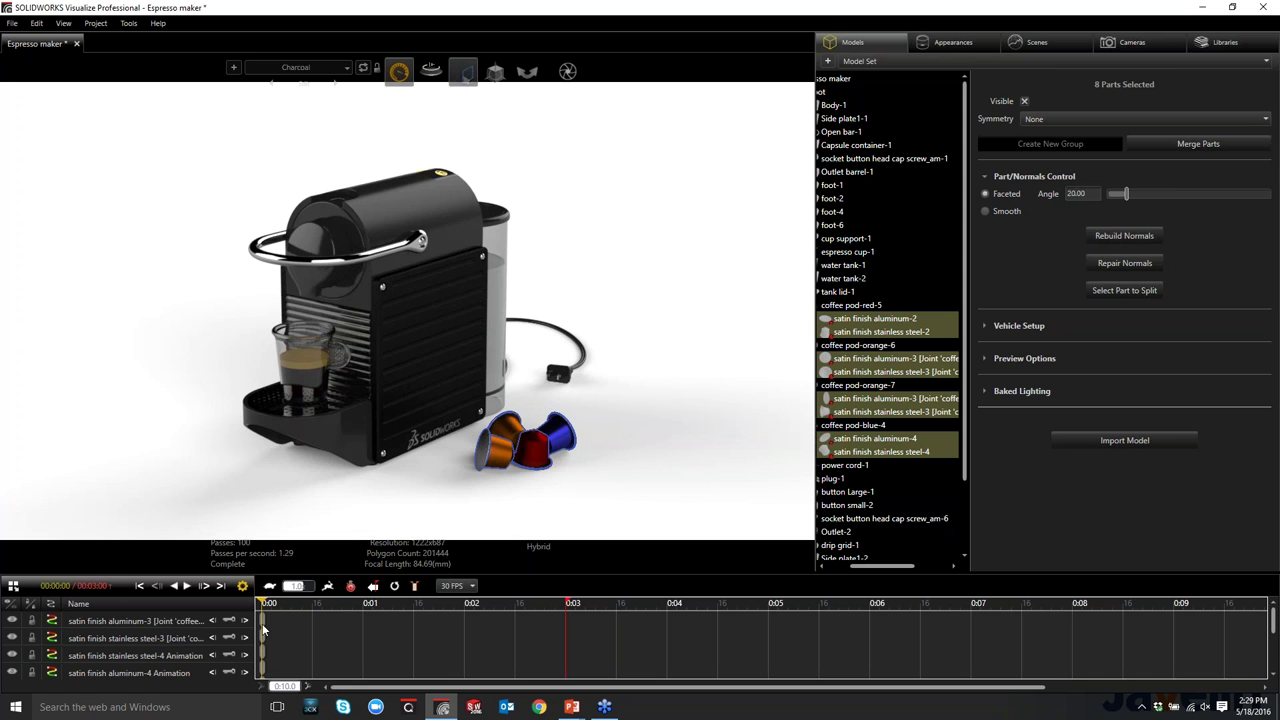
Keyframe the coffee pods at 3 seconds by moving them sideways out of the camera view with the object manipulator
key(space)
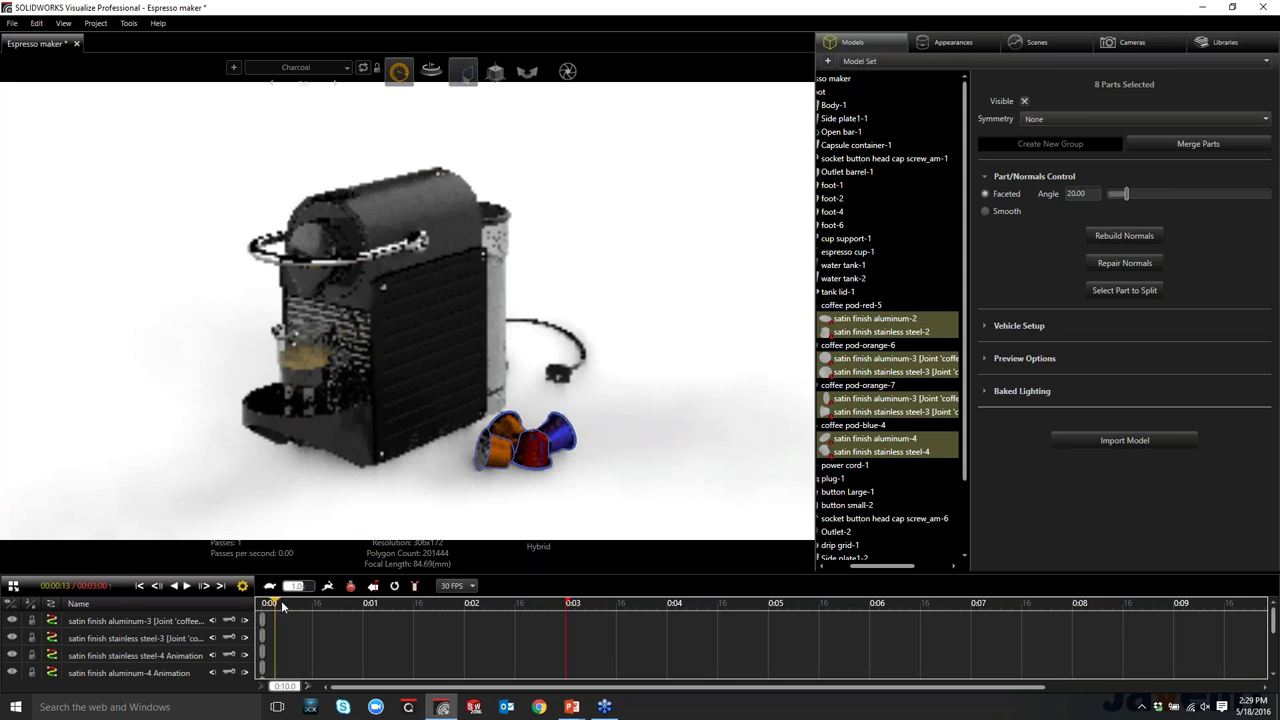
drag(536, 632, 564, 633)
click(495, 76)
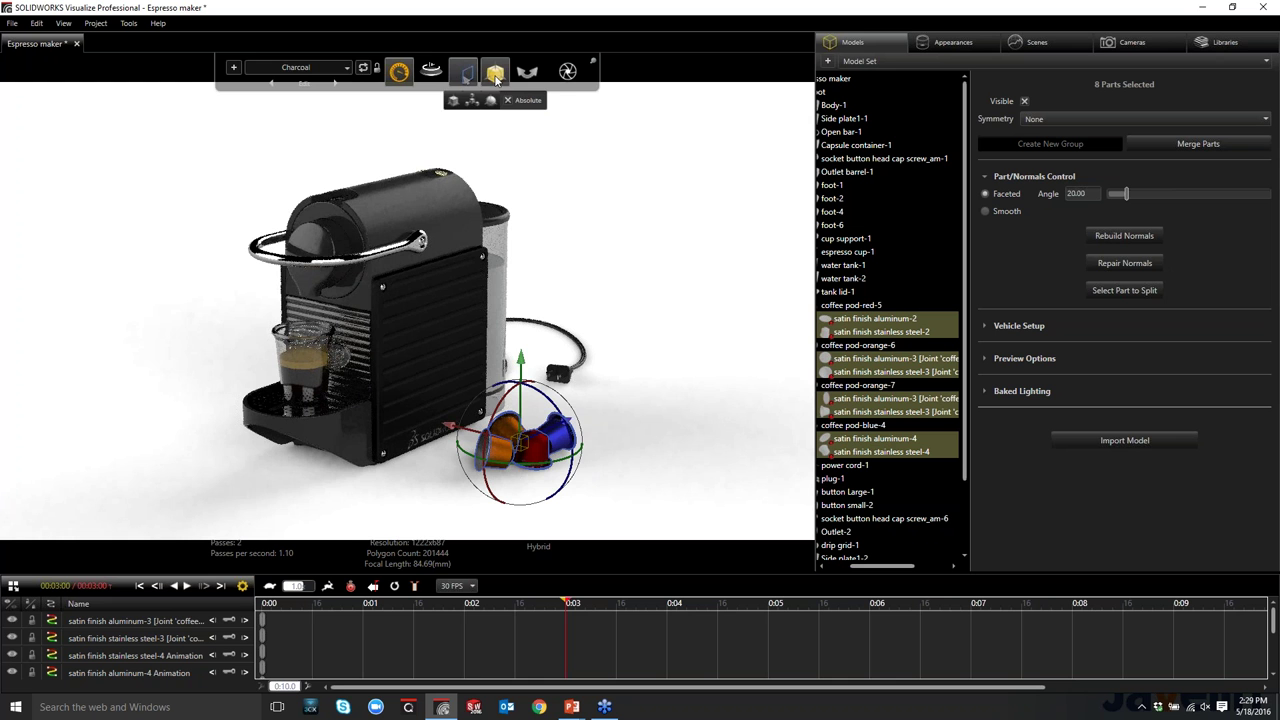
drag(520, 440, 826, 441)
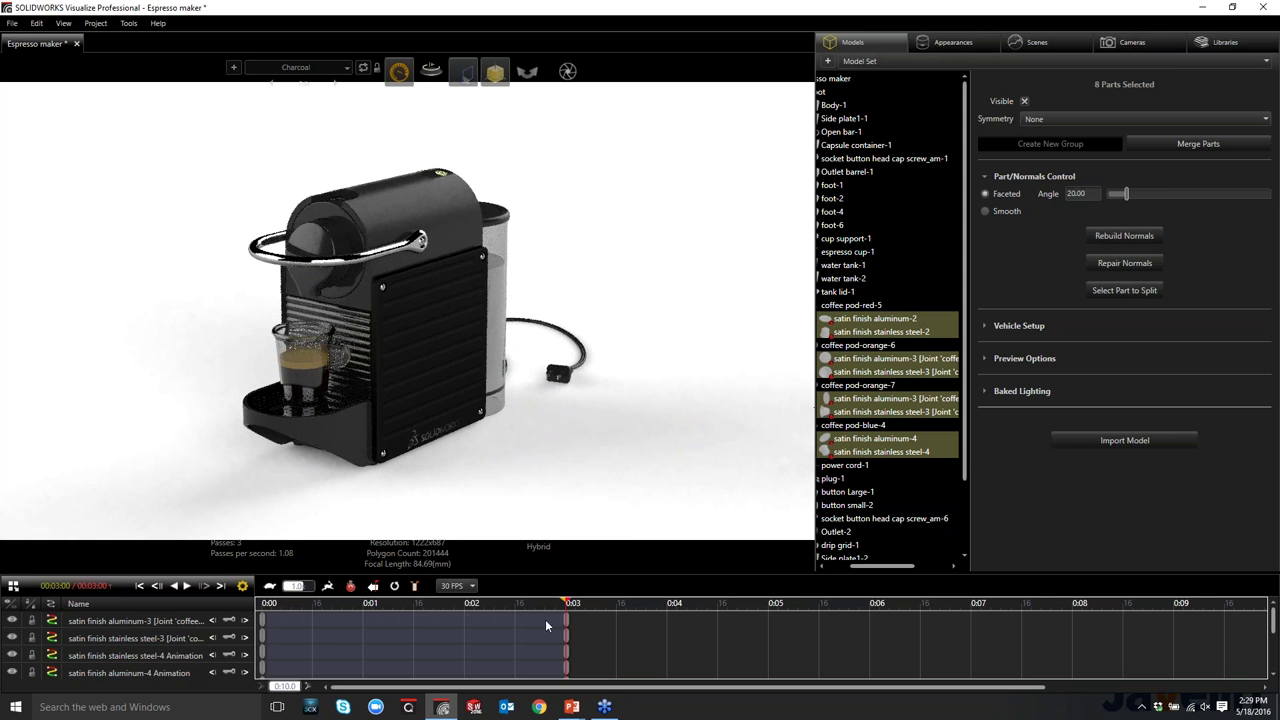
Scrub through the timeline to check the coffee pods' motion and return to the start
drag(557, 606, 407, 603)
drag(519, 604, 541, 604)
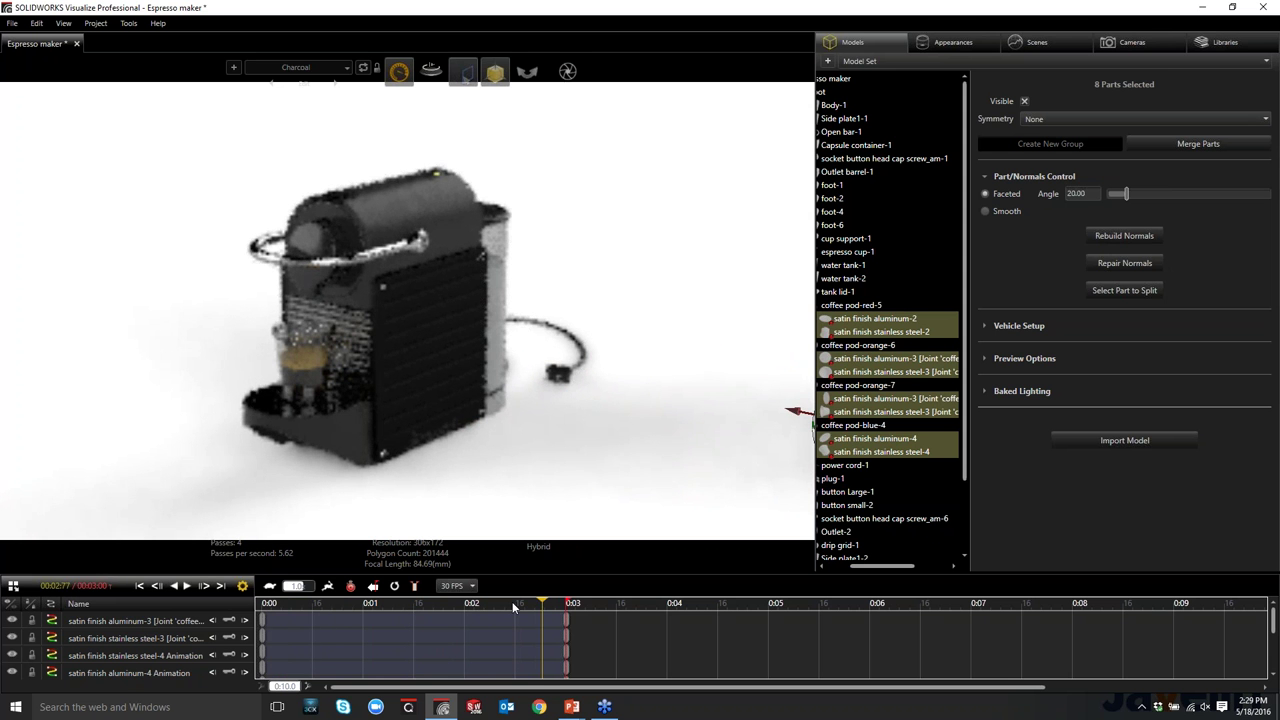
key(space)
drag(290, 603, 263, 603)
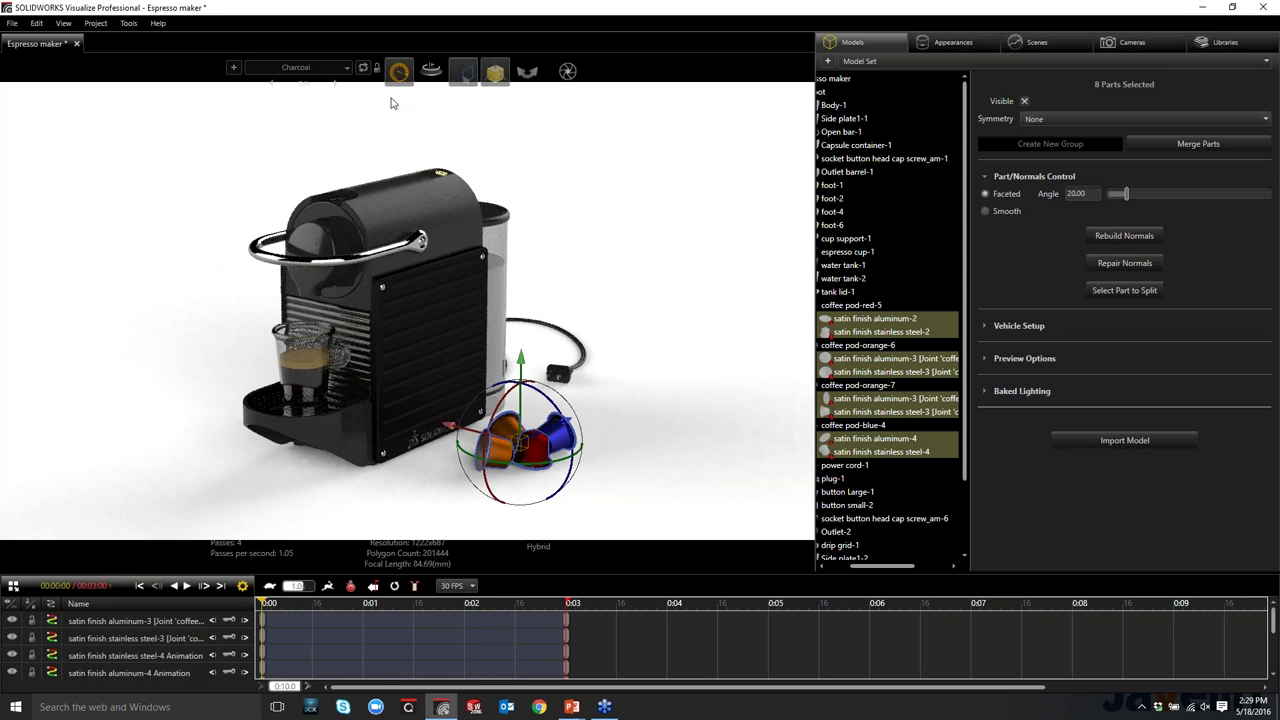
Switch the viewport to the fast Preview render mode, play the coffee pod animation and return to the start
mouse_move(399, 86)
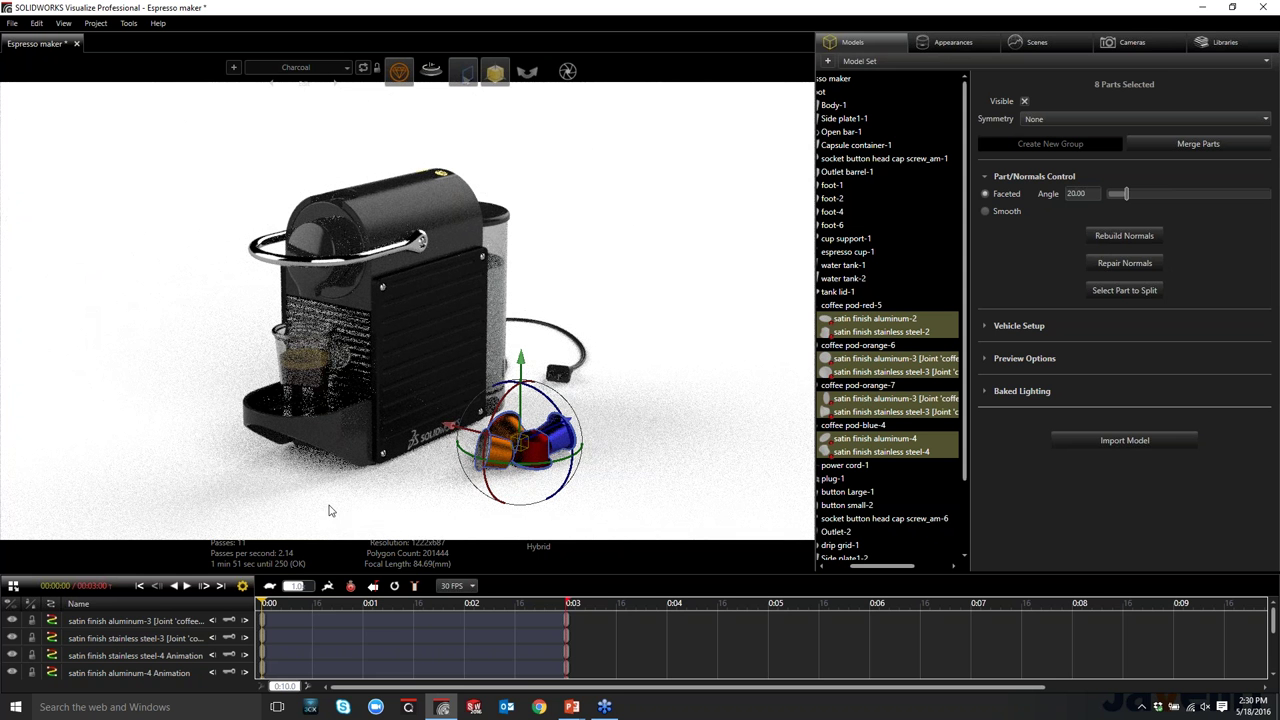
click(399, 72)
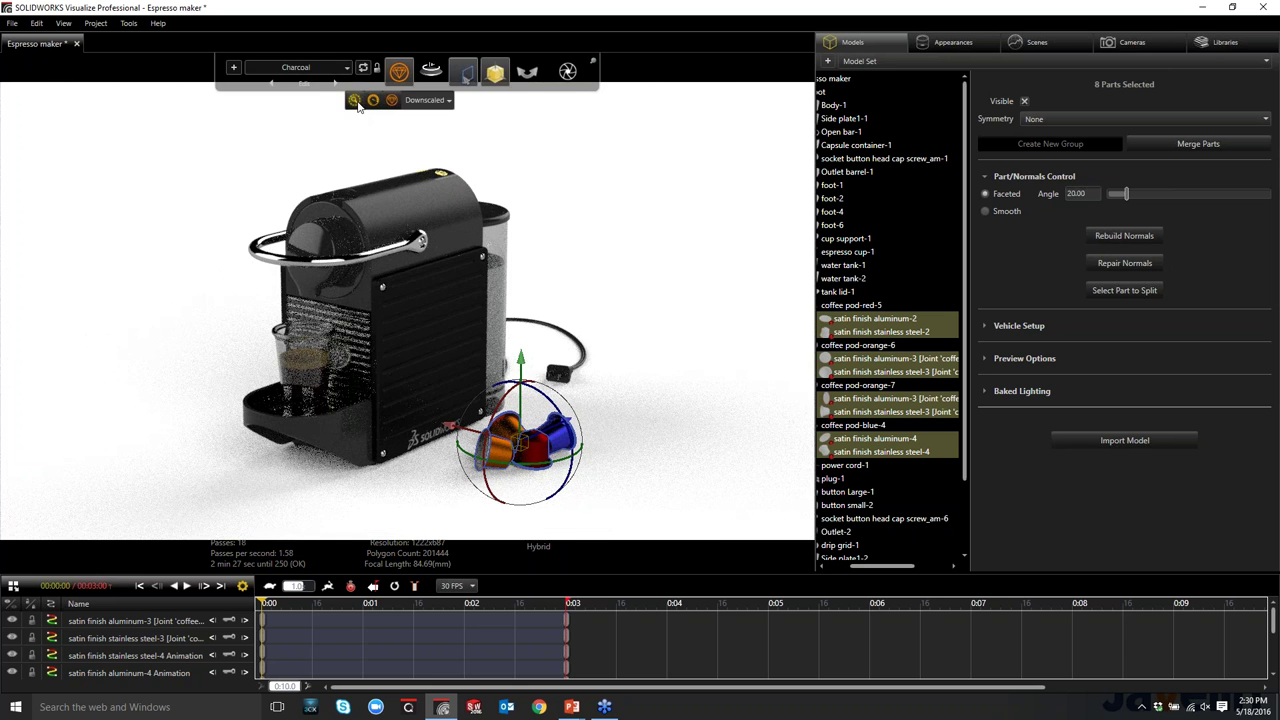
click(364, 100)
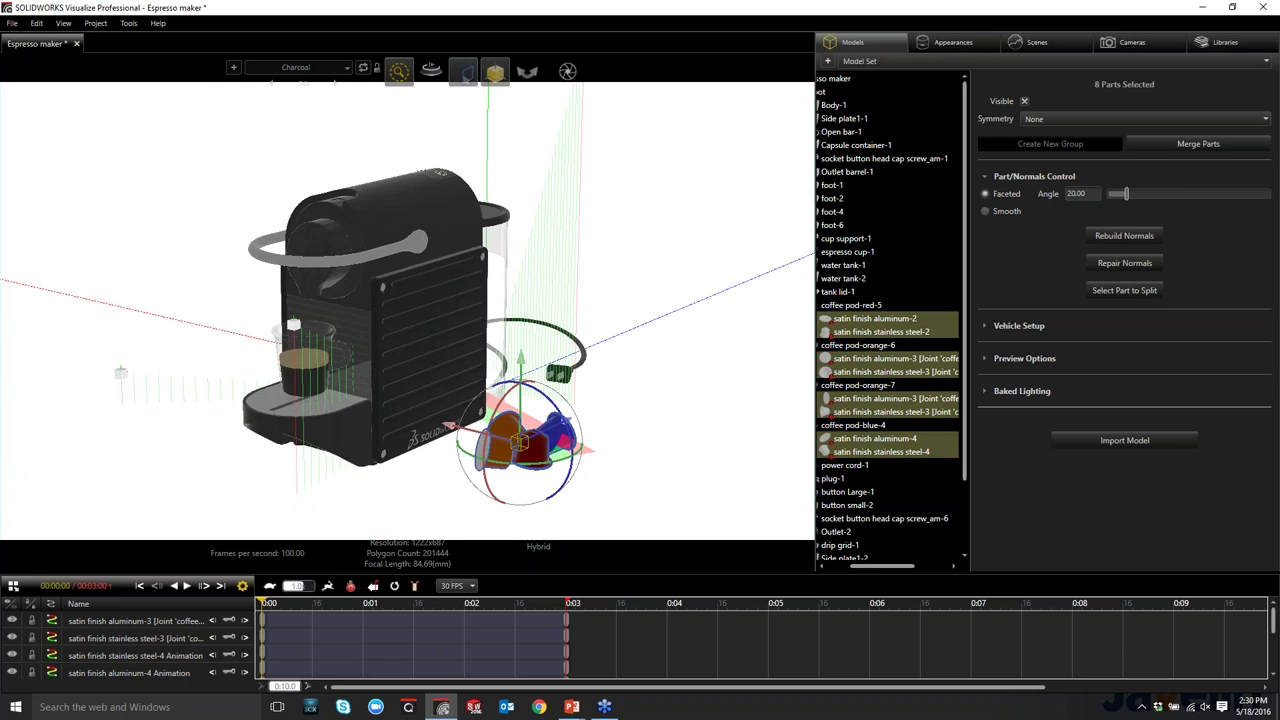
click(185, 588)
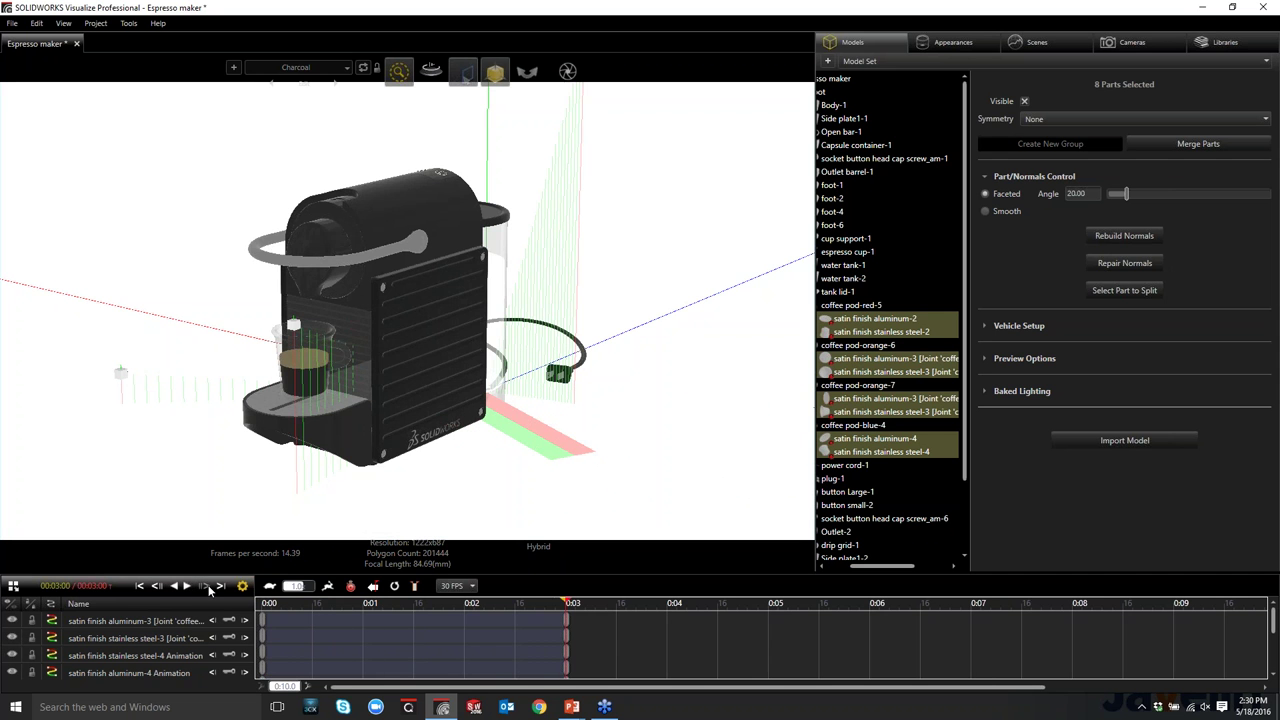
drag(312, 612, 240, 603)
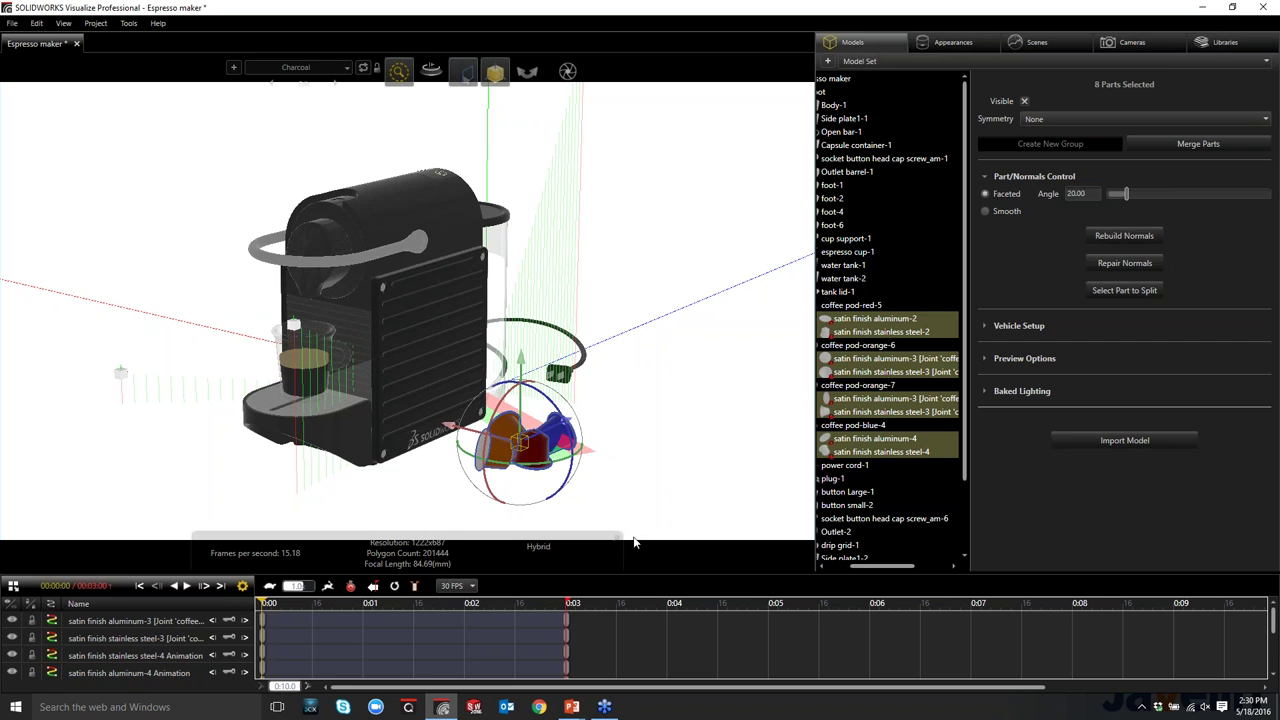
Deselect the coffee pods and add a keyframe for the Animation camera at 0:00
click(581, 532)
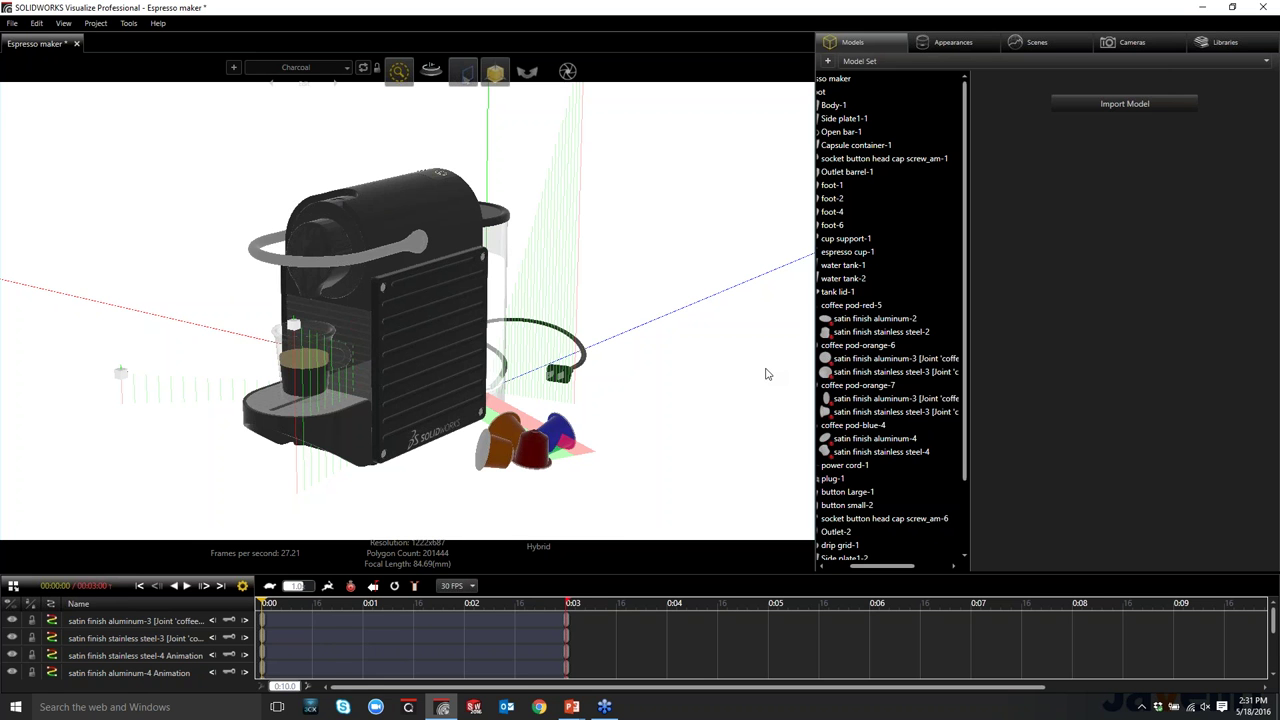
click(1142, 50)
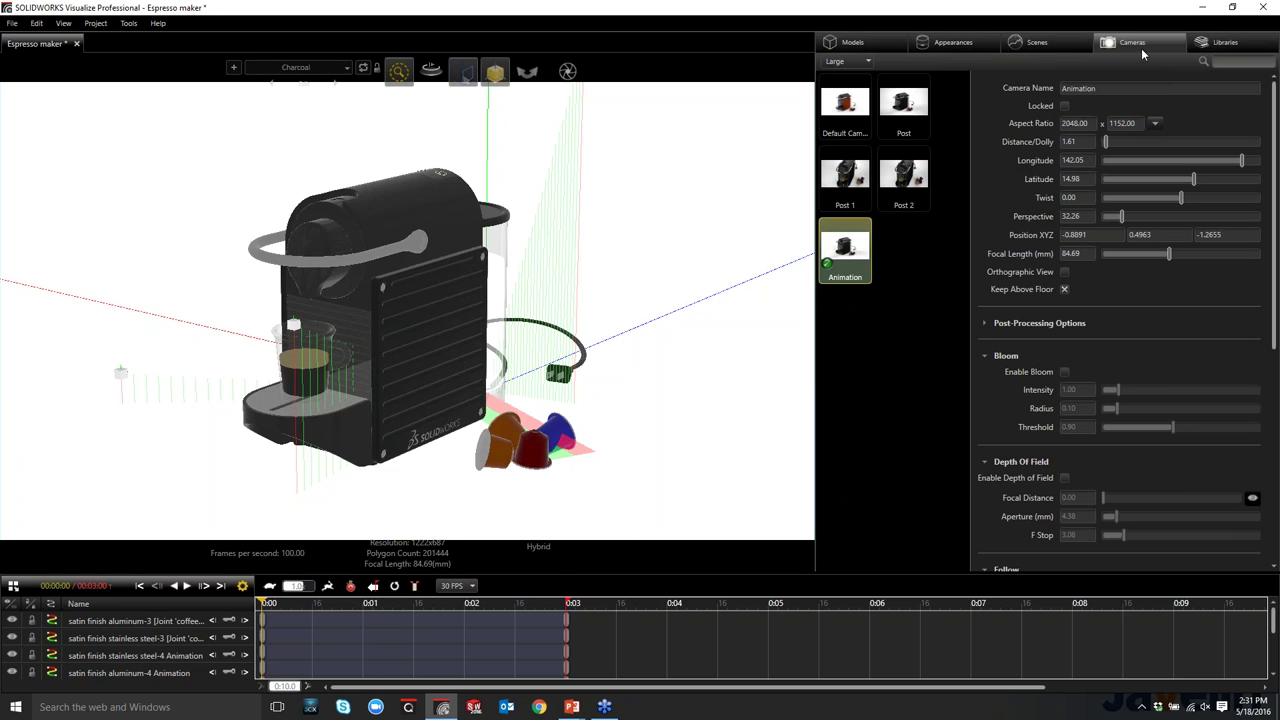
right_click(851, 257)
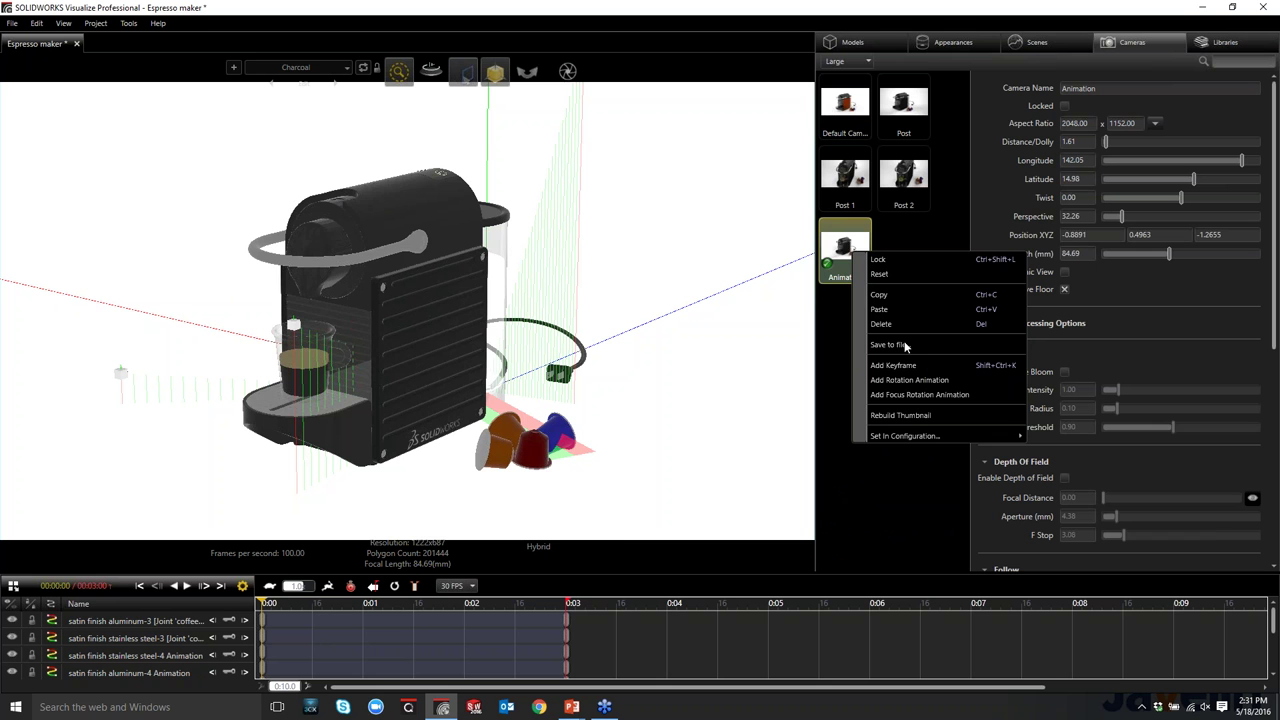
click(918, 368)
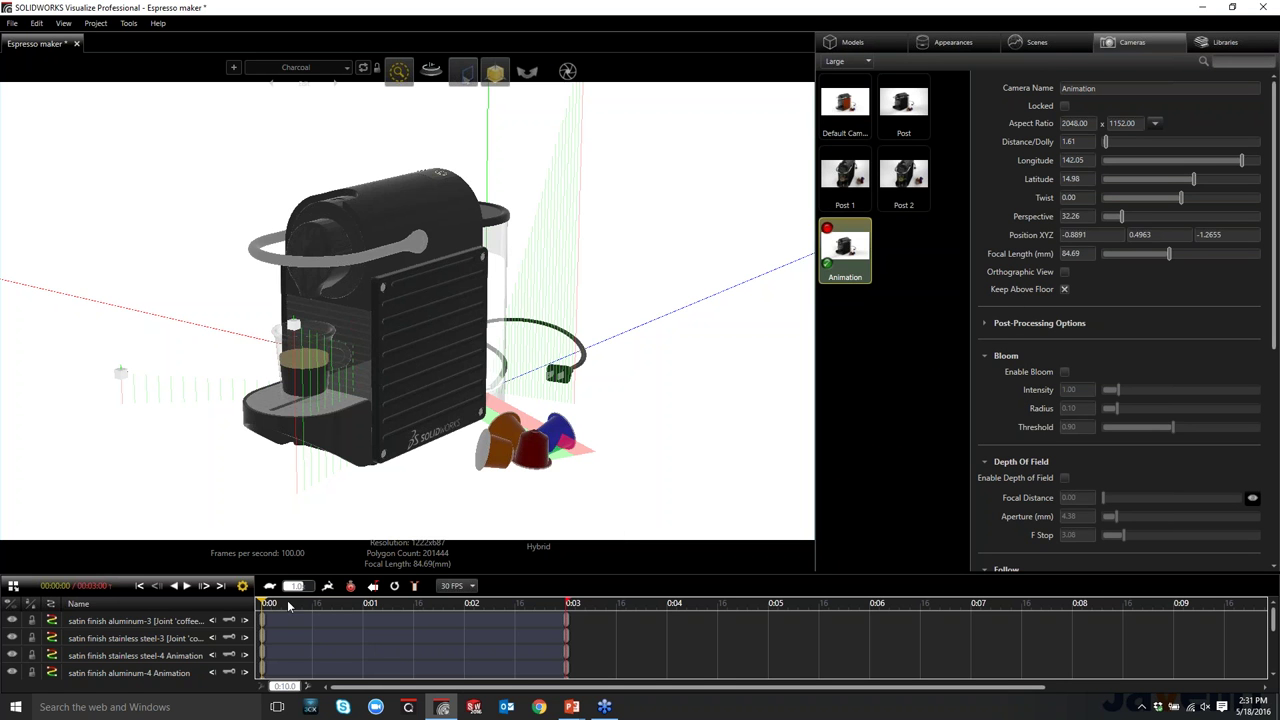
At 3 seconds, move the Animation camera to a front close-up of the cup, at about distance 0.72, longitude 174.71 and latitude 8.79
click(320, 605)
drag(320, 605, 568, 615)
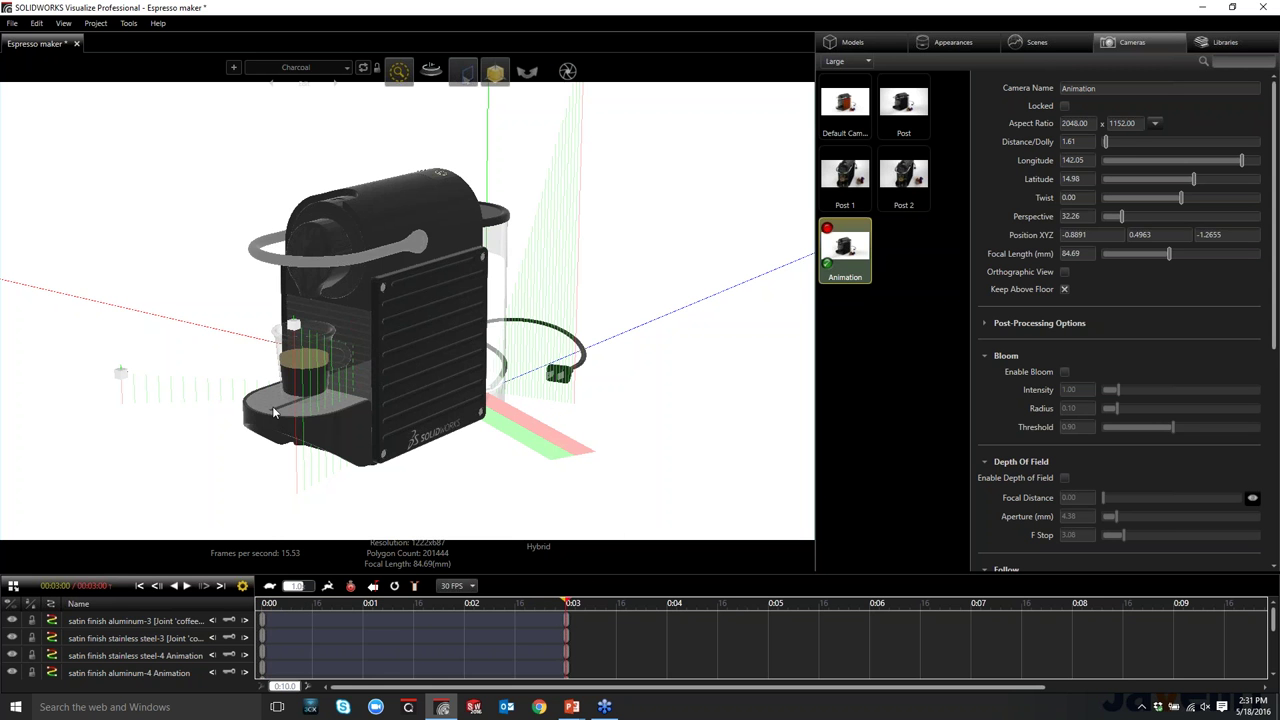
scroll(328, 405, up, 5)
scroll(281, 420, down, 5)
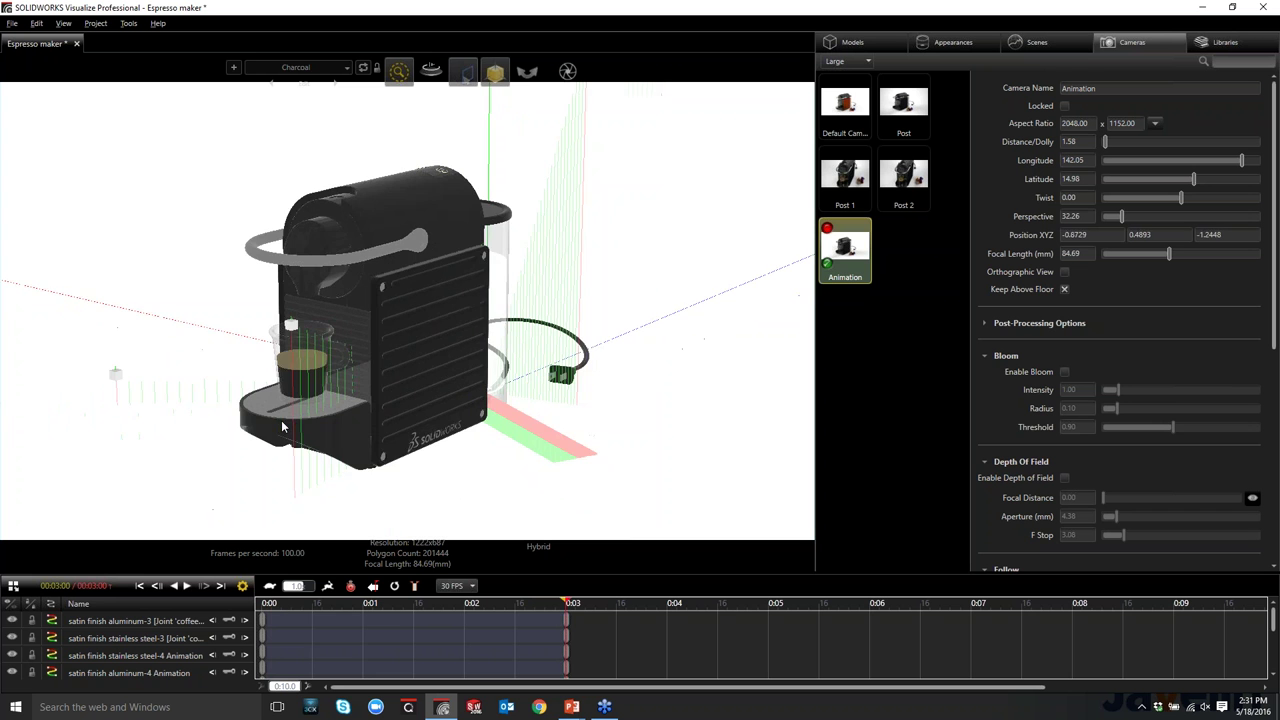
middle_drag(319, 413, 334, 414)
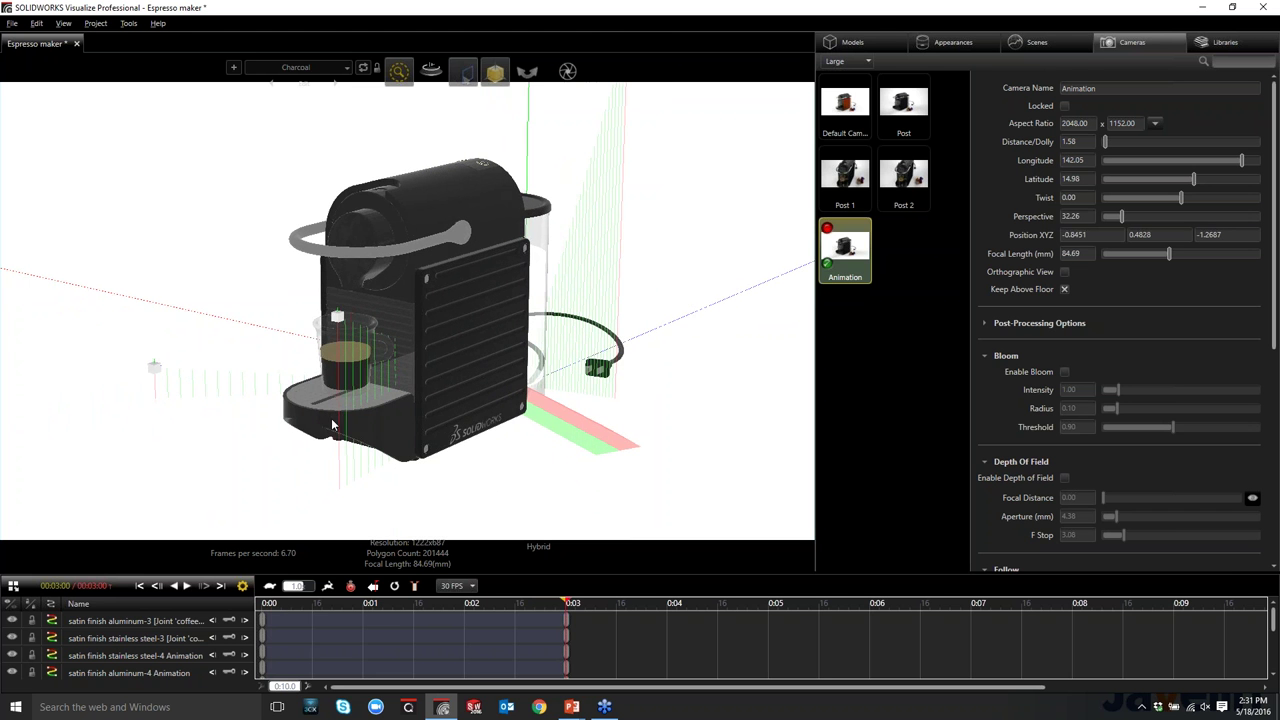
drag(426, 406, 681, 264)
scroll(686, 268, up, 1)
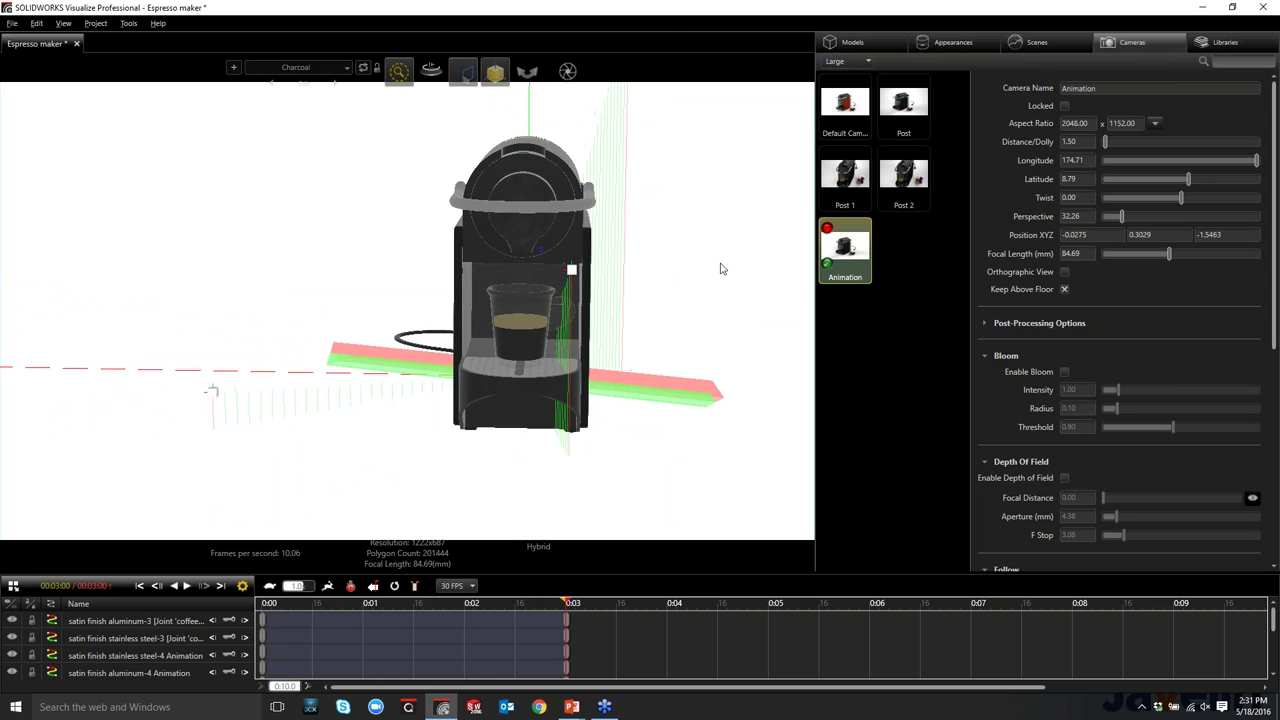
scroll(725, 268, up, 5)
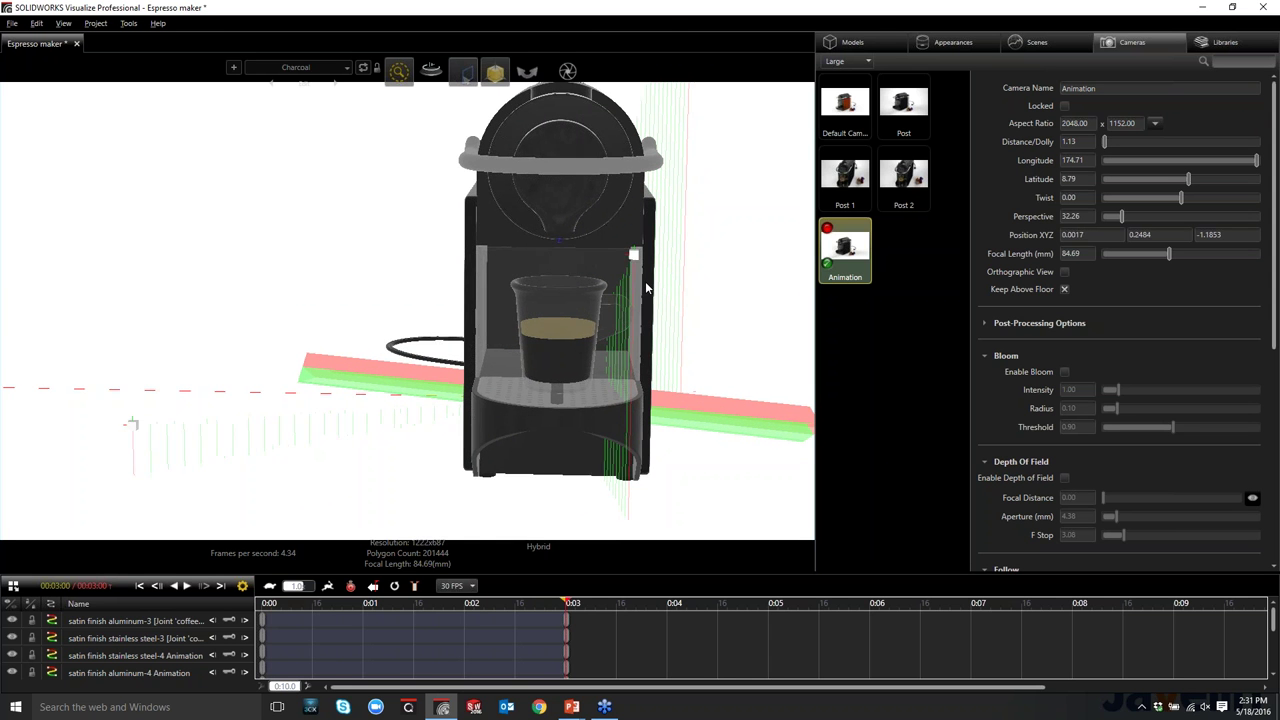
middle_drag(537, 320, 445, 352)
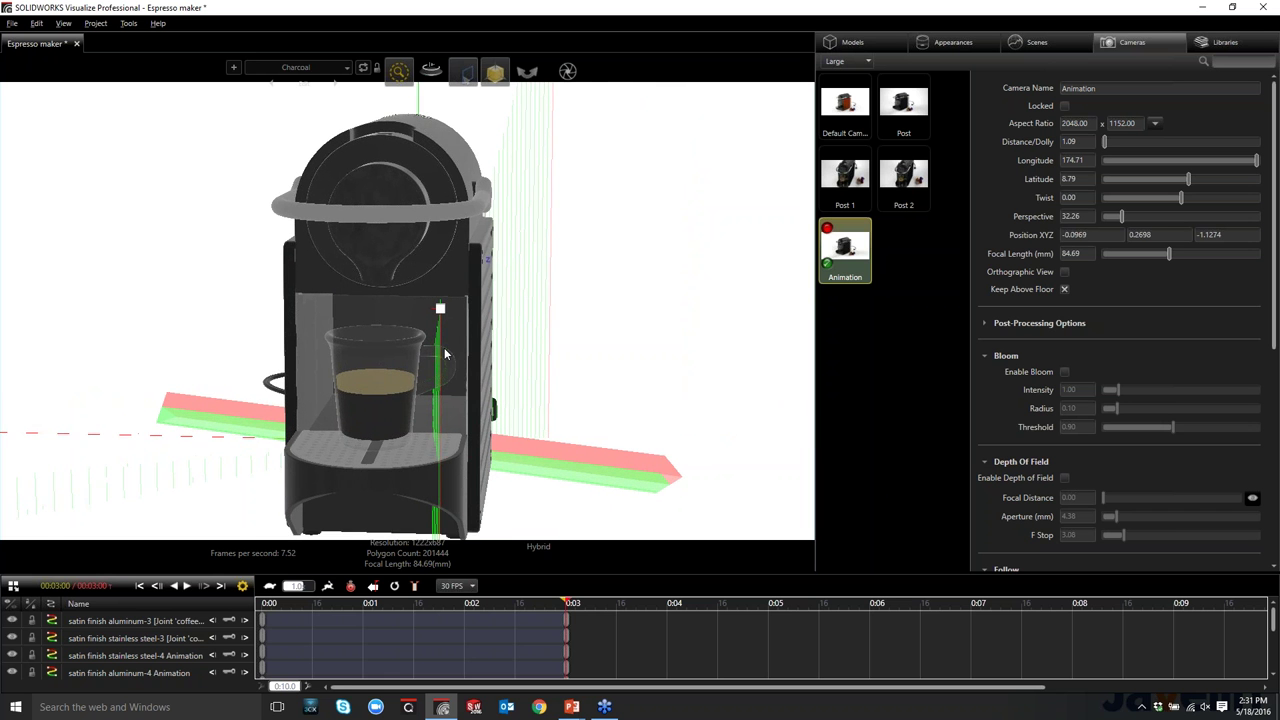
scroll(445, 354, up, 2)
scroll(437, 352, up, 3)
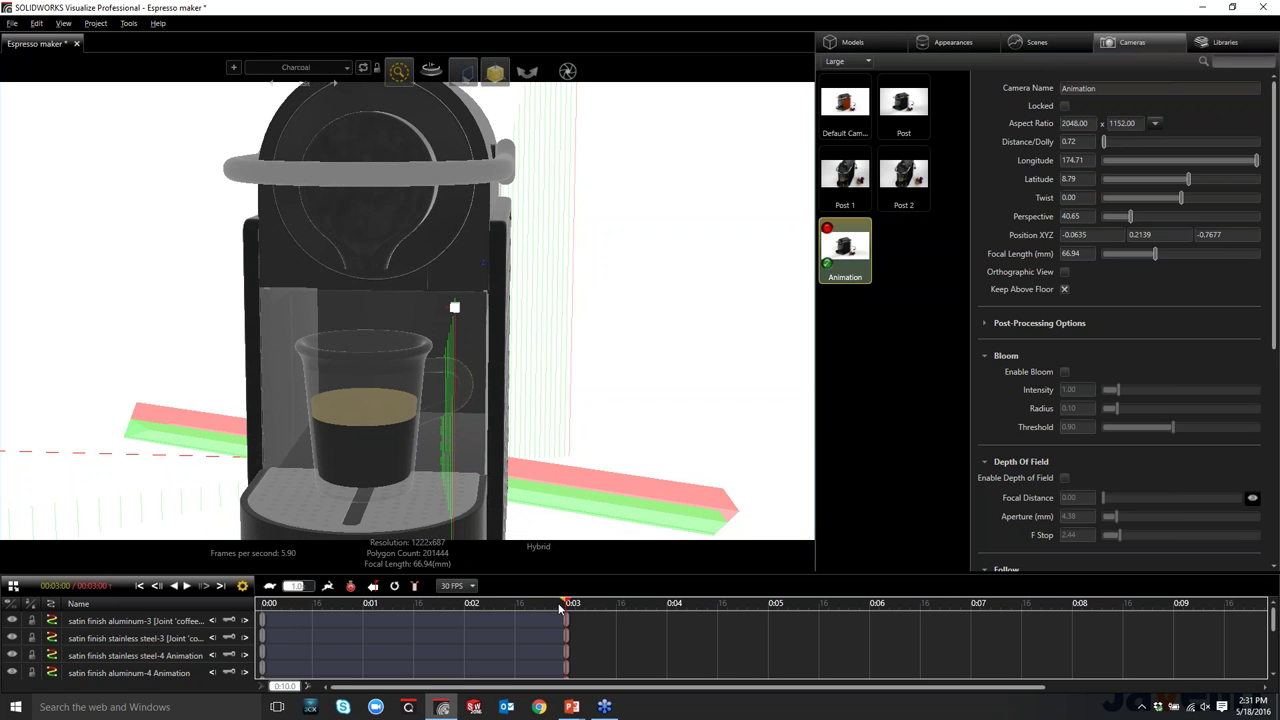
Play the combined camera and coffee pod animation from the start and return to the first frame
drag(561, 609, 264, 617)
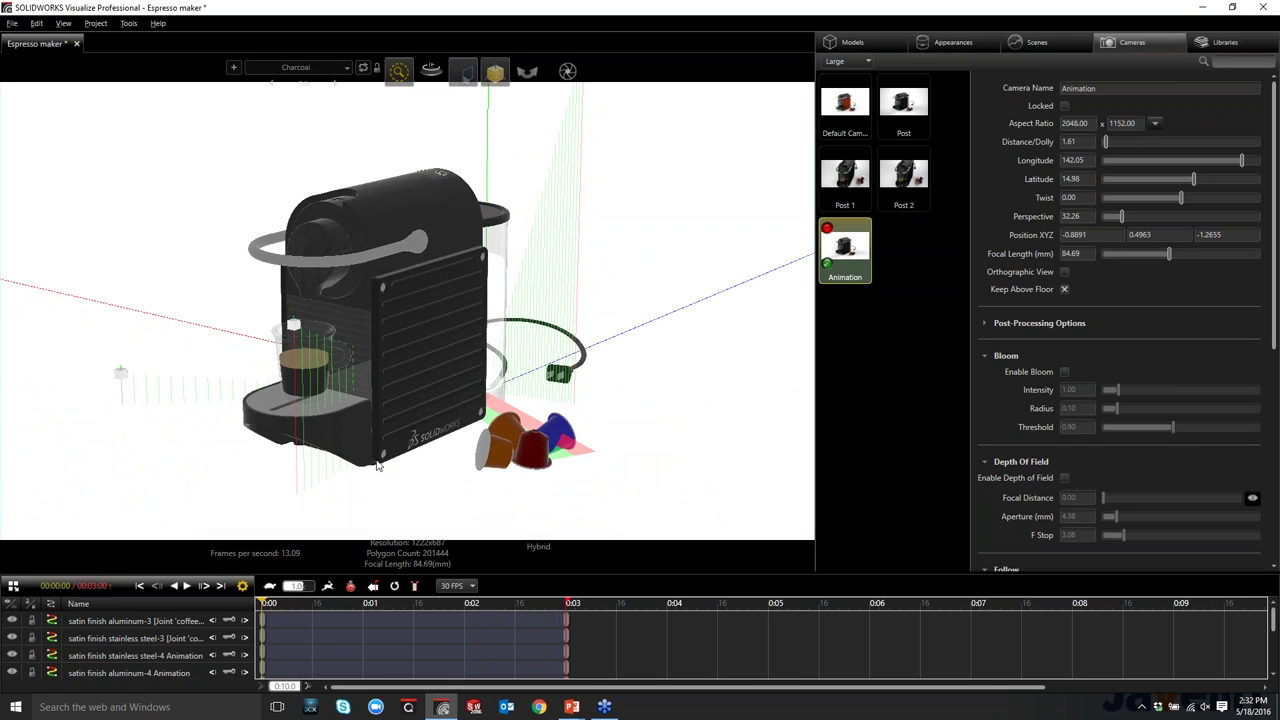
click(187, 586)
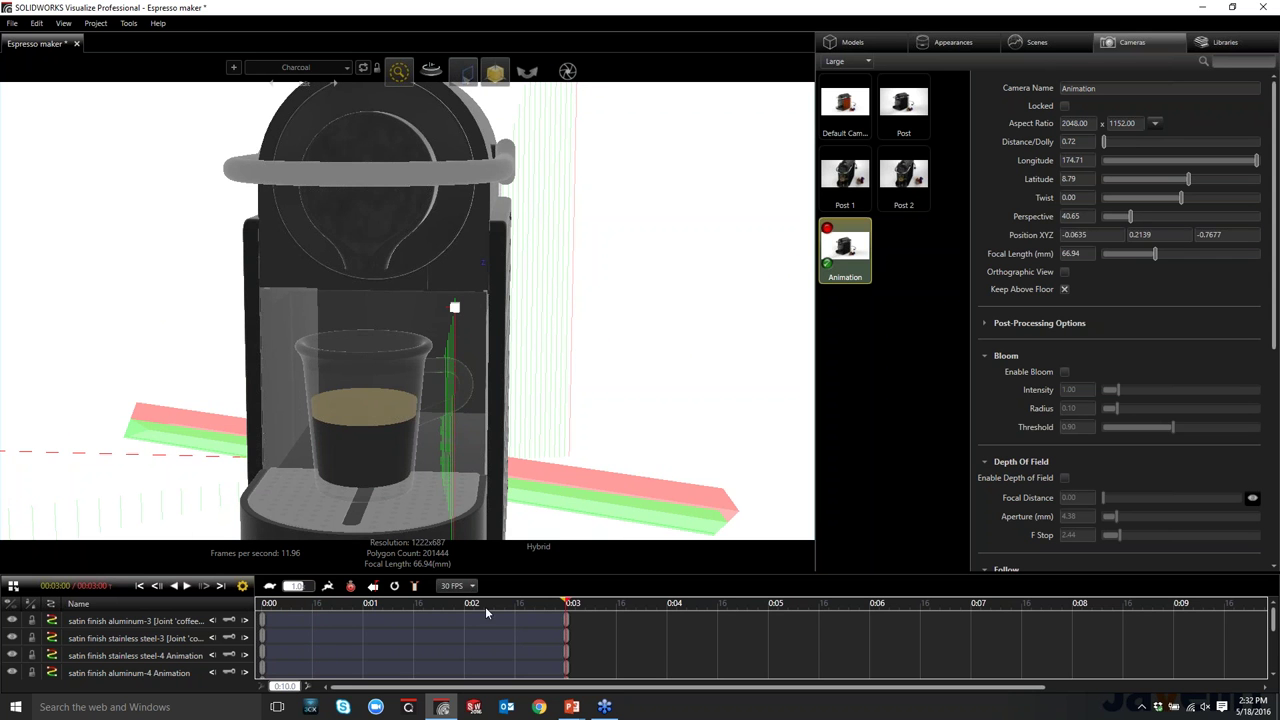
key(Home)
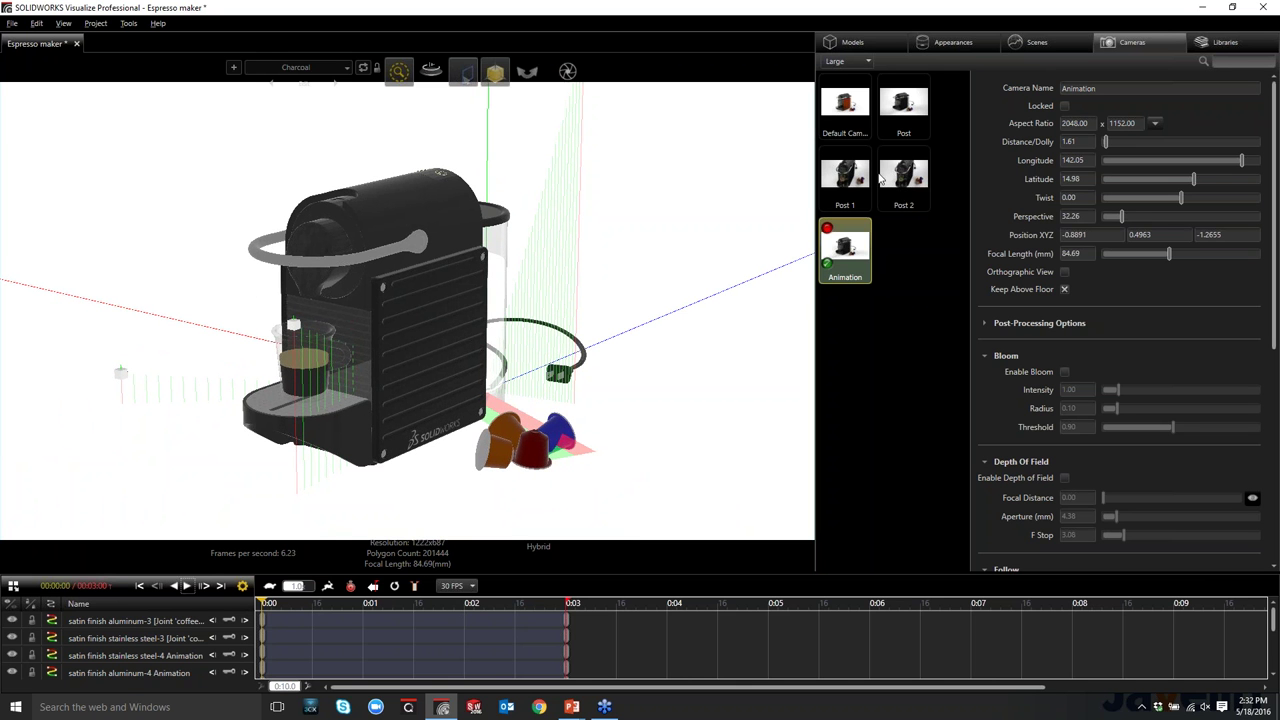
Switch to the PowerPoint slide show and advance to the Javelin Training slide
key(alt+Tab)
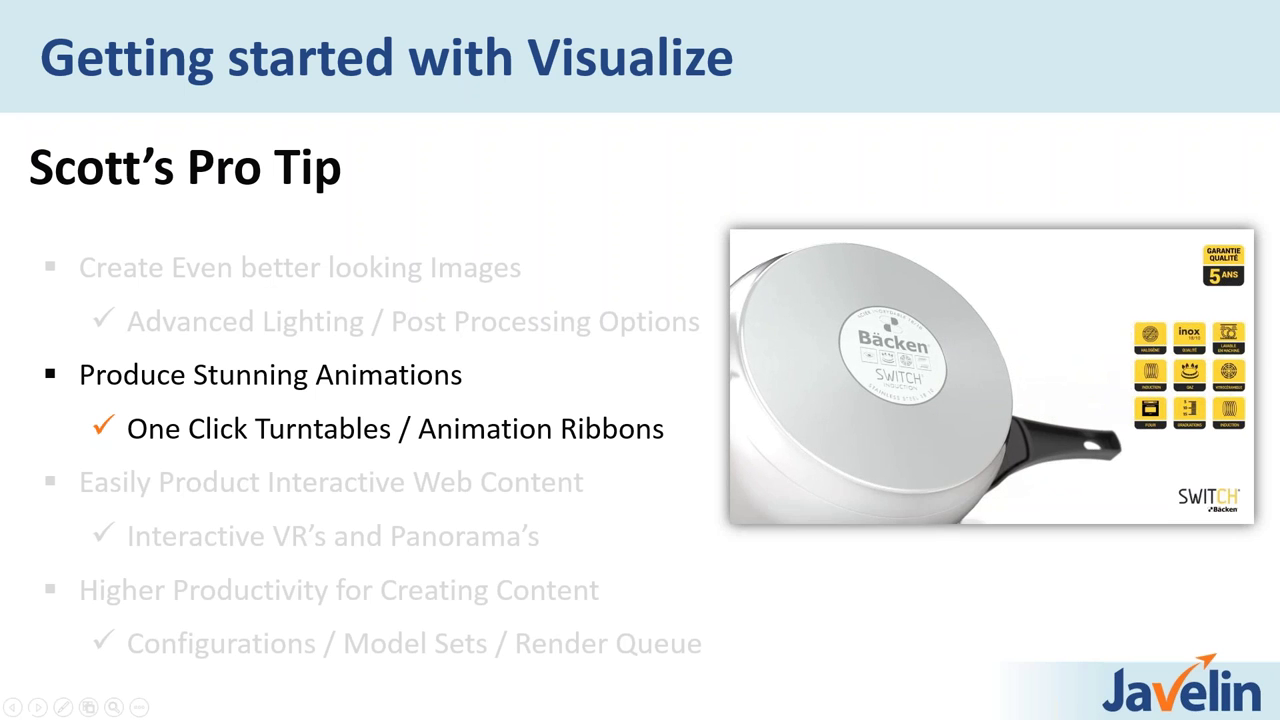
click(545, 208)
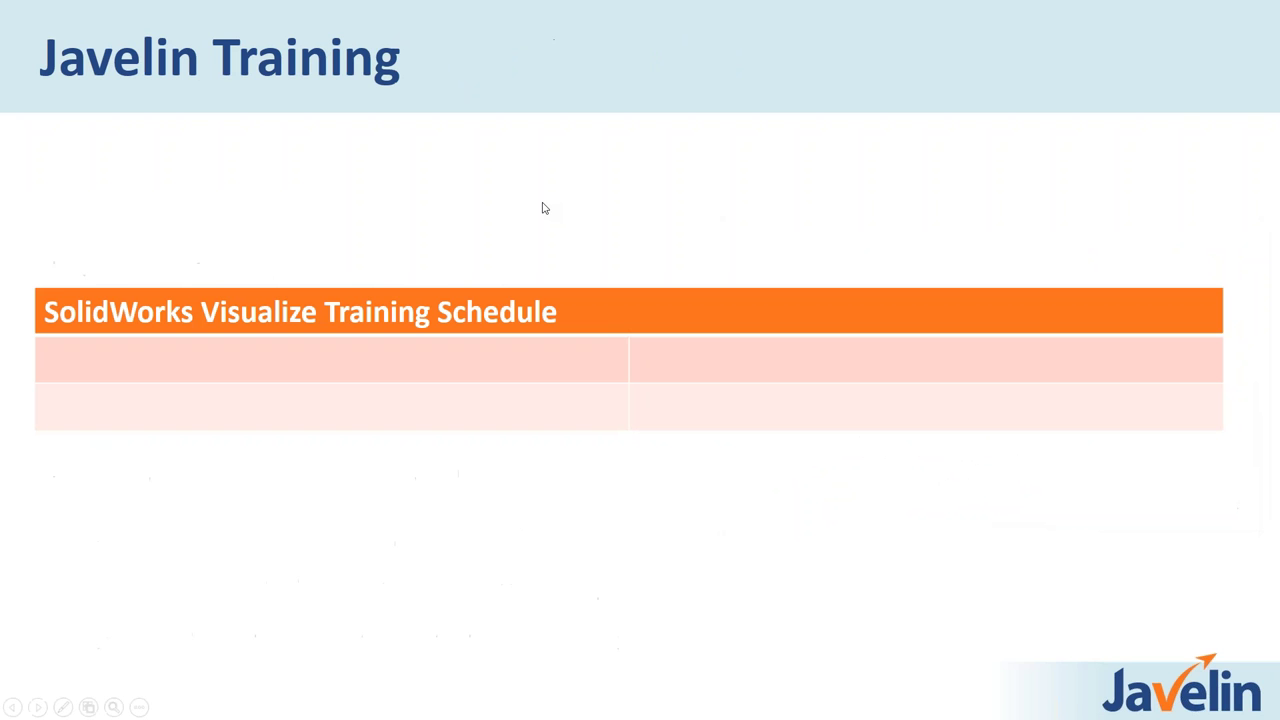